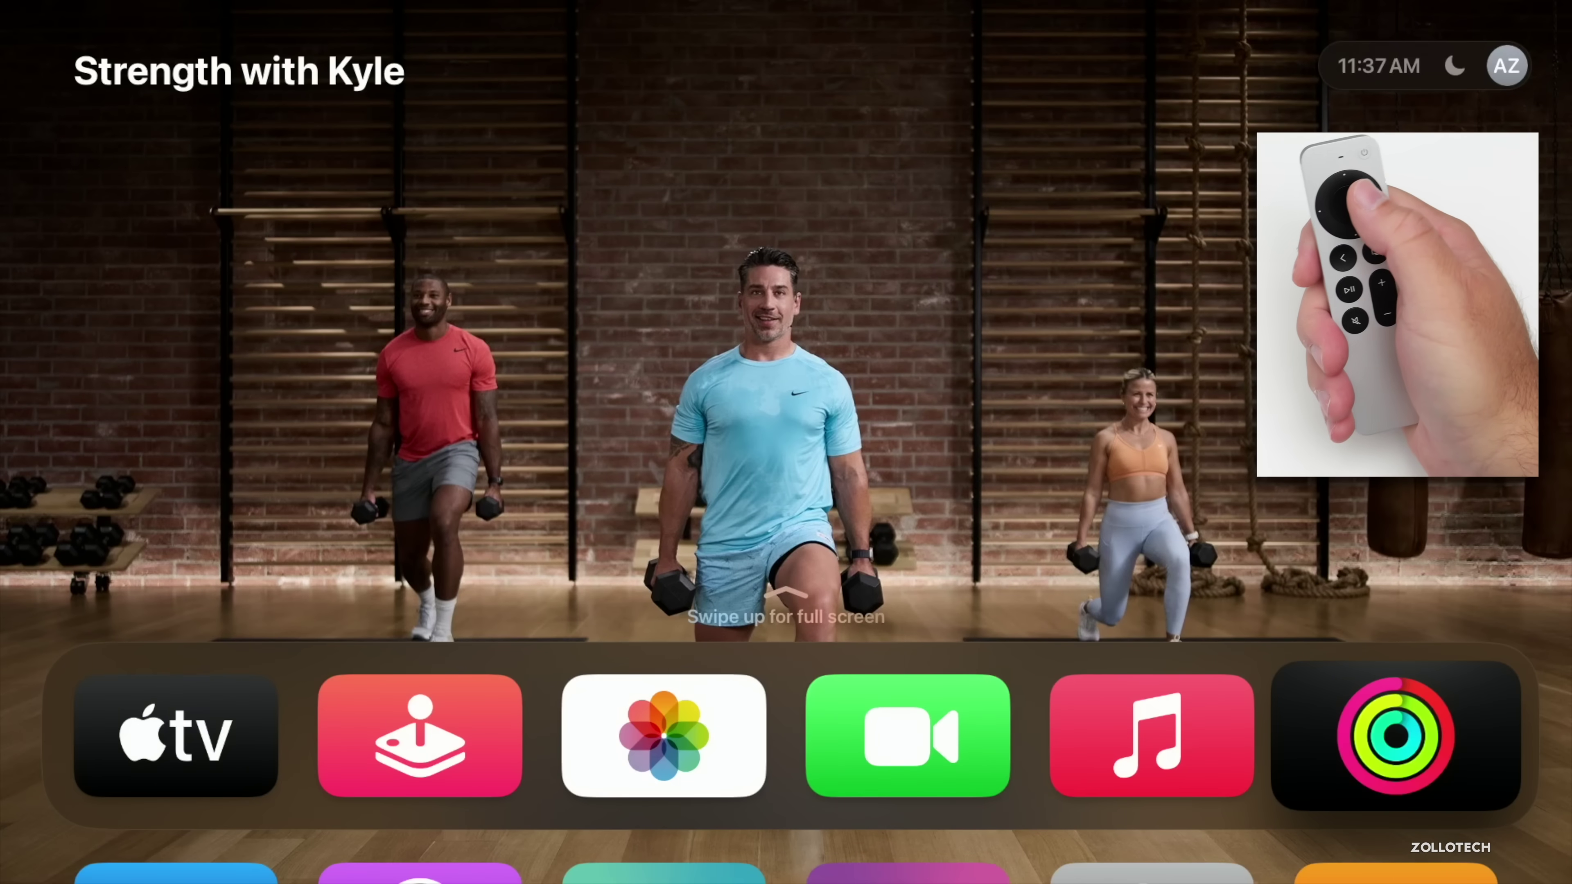
Open the Settings app from the home screen.
key(Down)
key(Left)
key(Left)
key(Left)
key(Left)
key(Left)
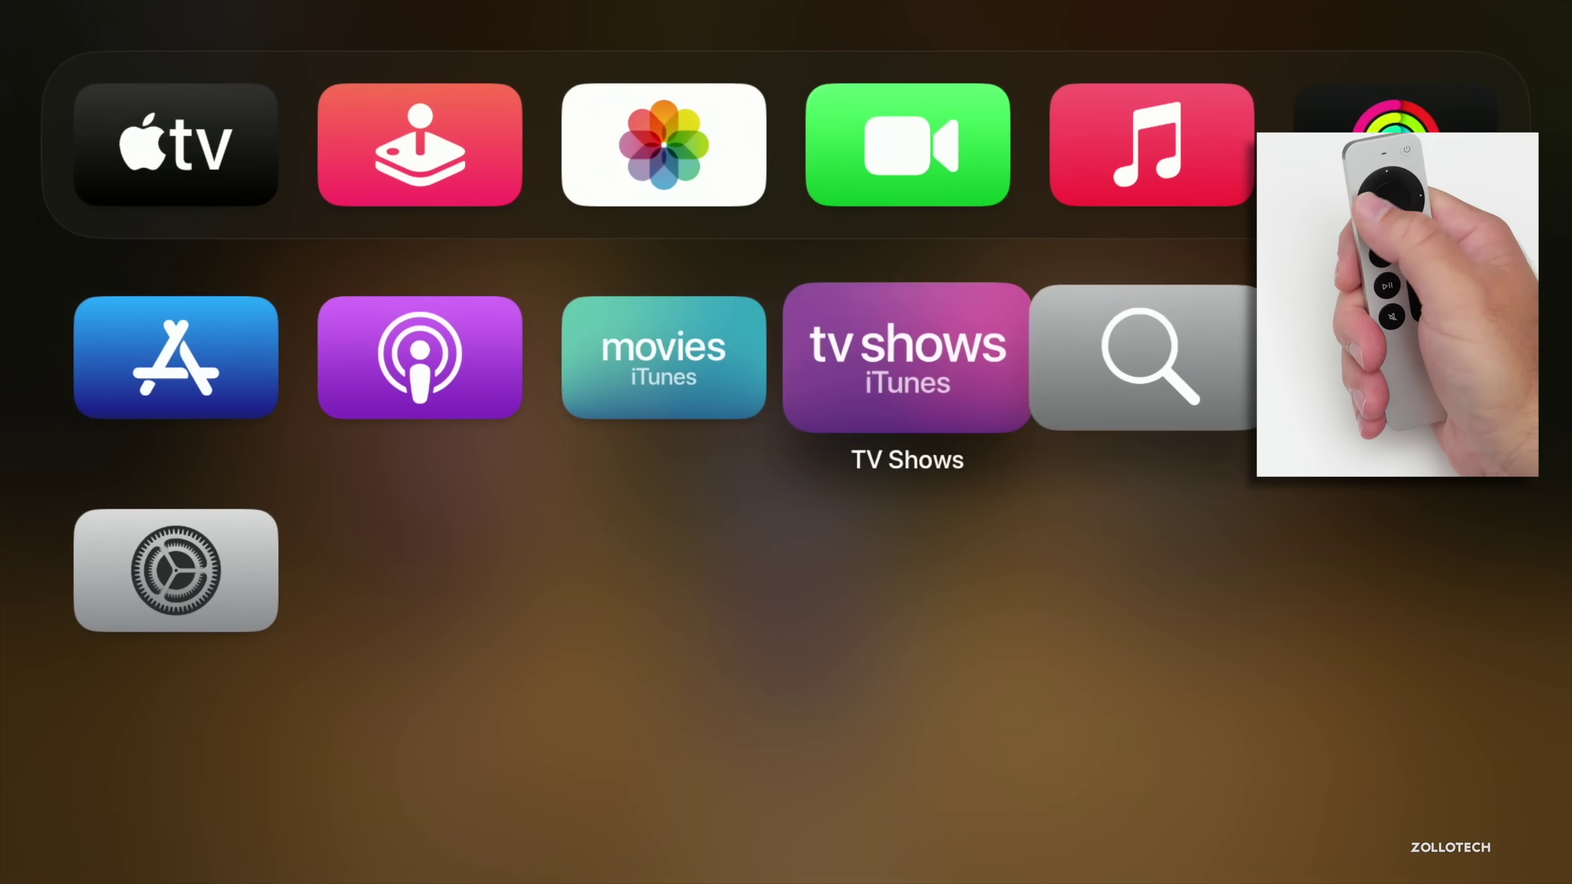
key(Down)
key(Return)
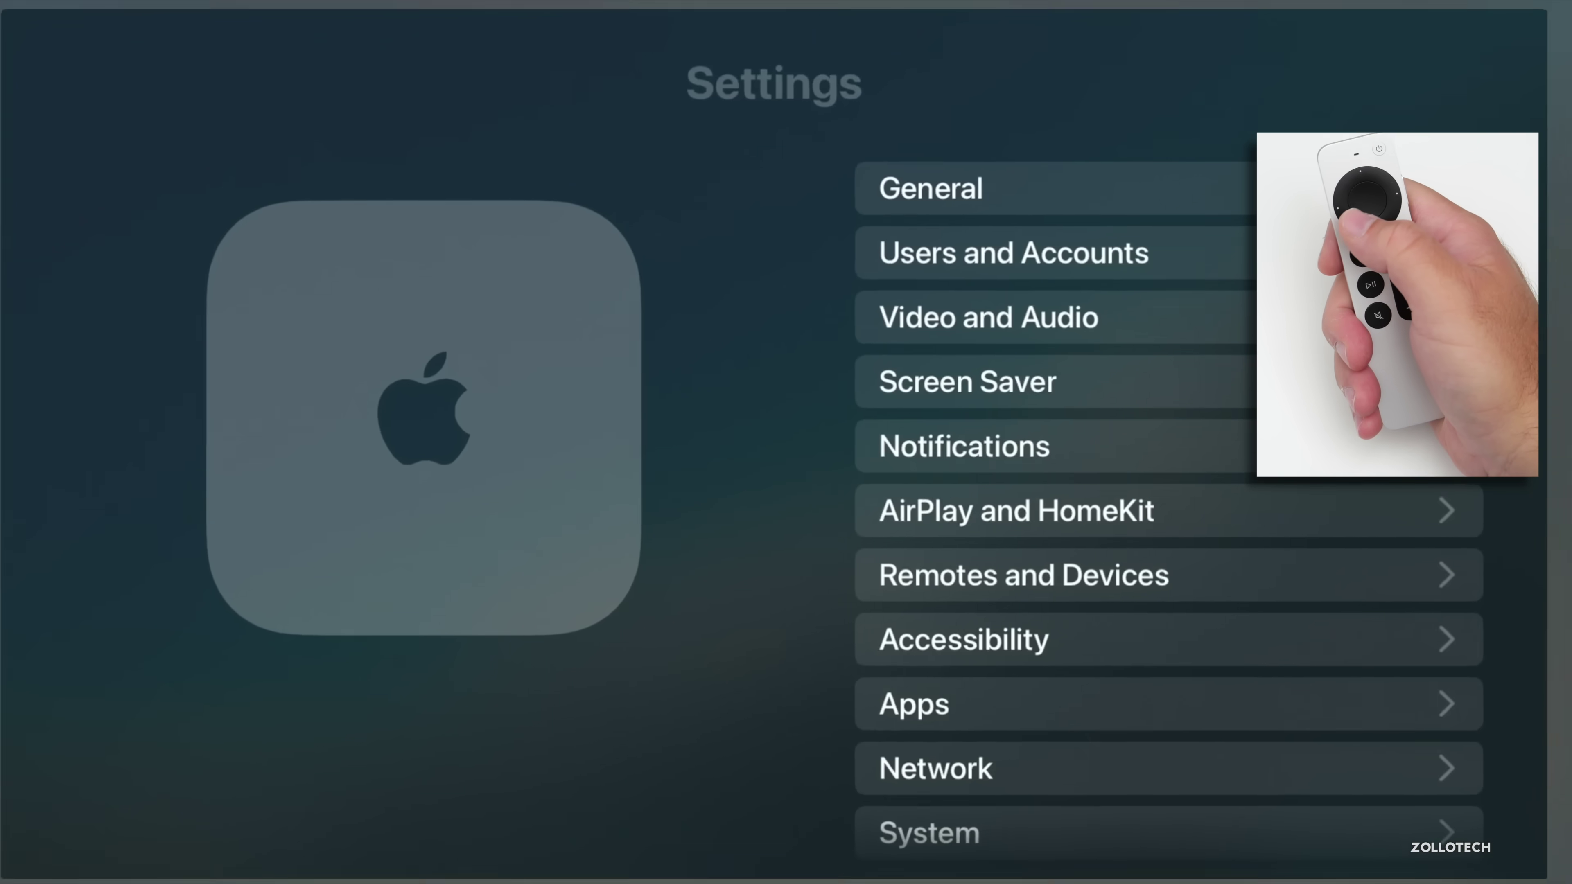
Set Display Zoom to Large in the General Appearance settings and return to the home screen.
key(Return)
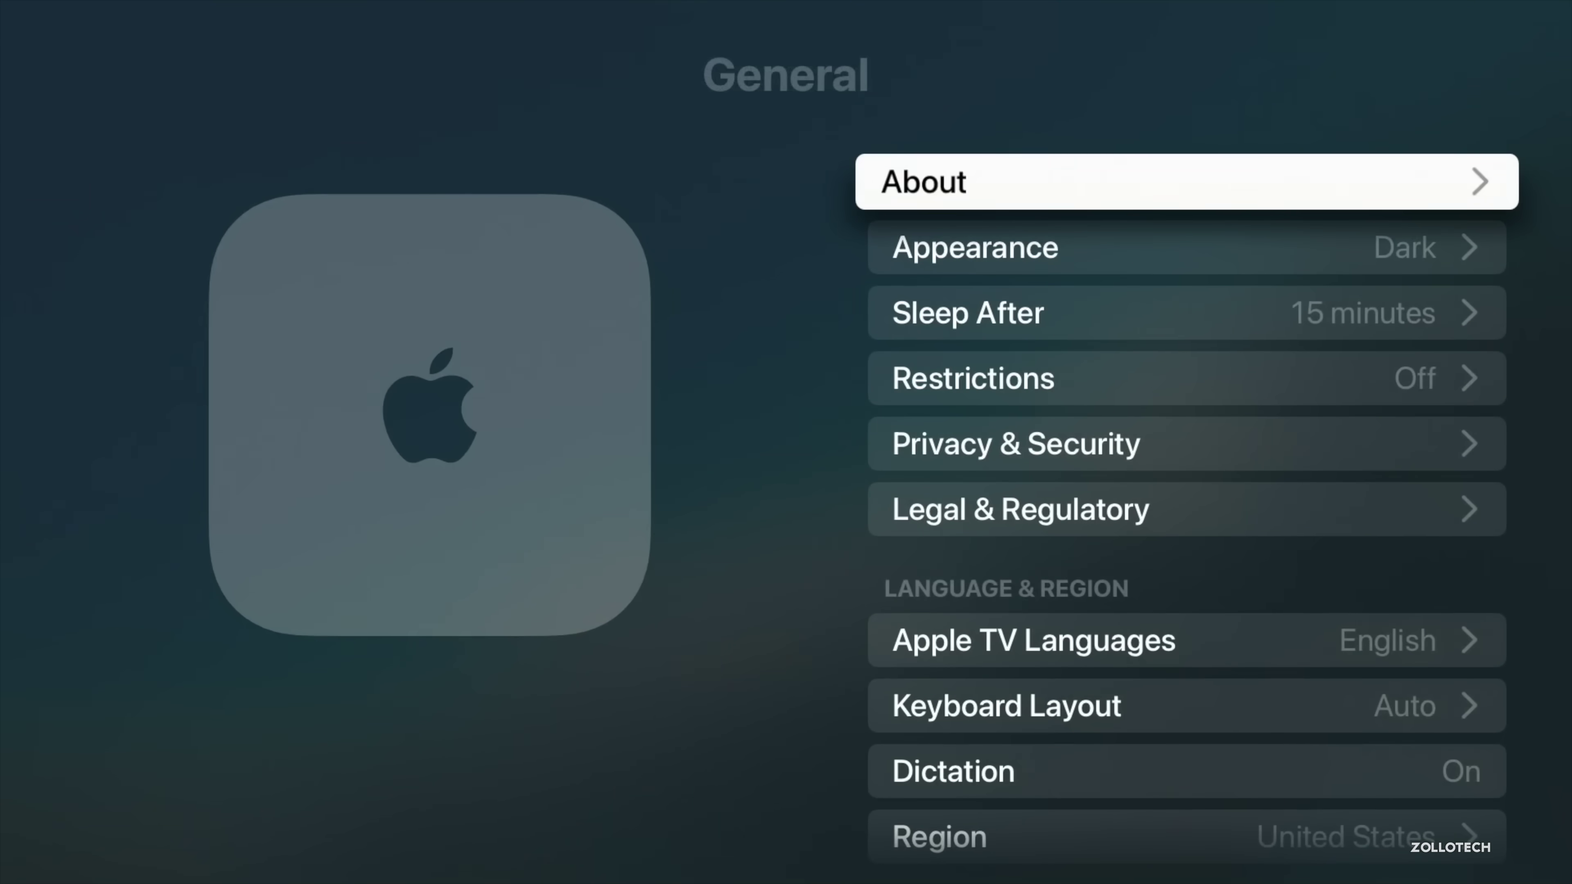
key(Down)
key(Return)
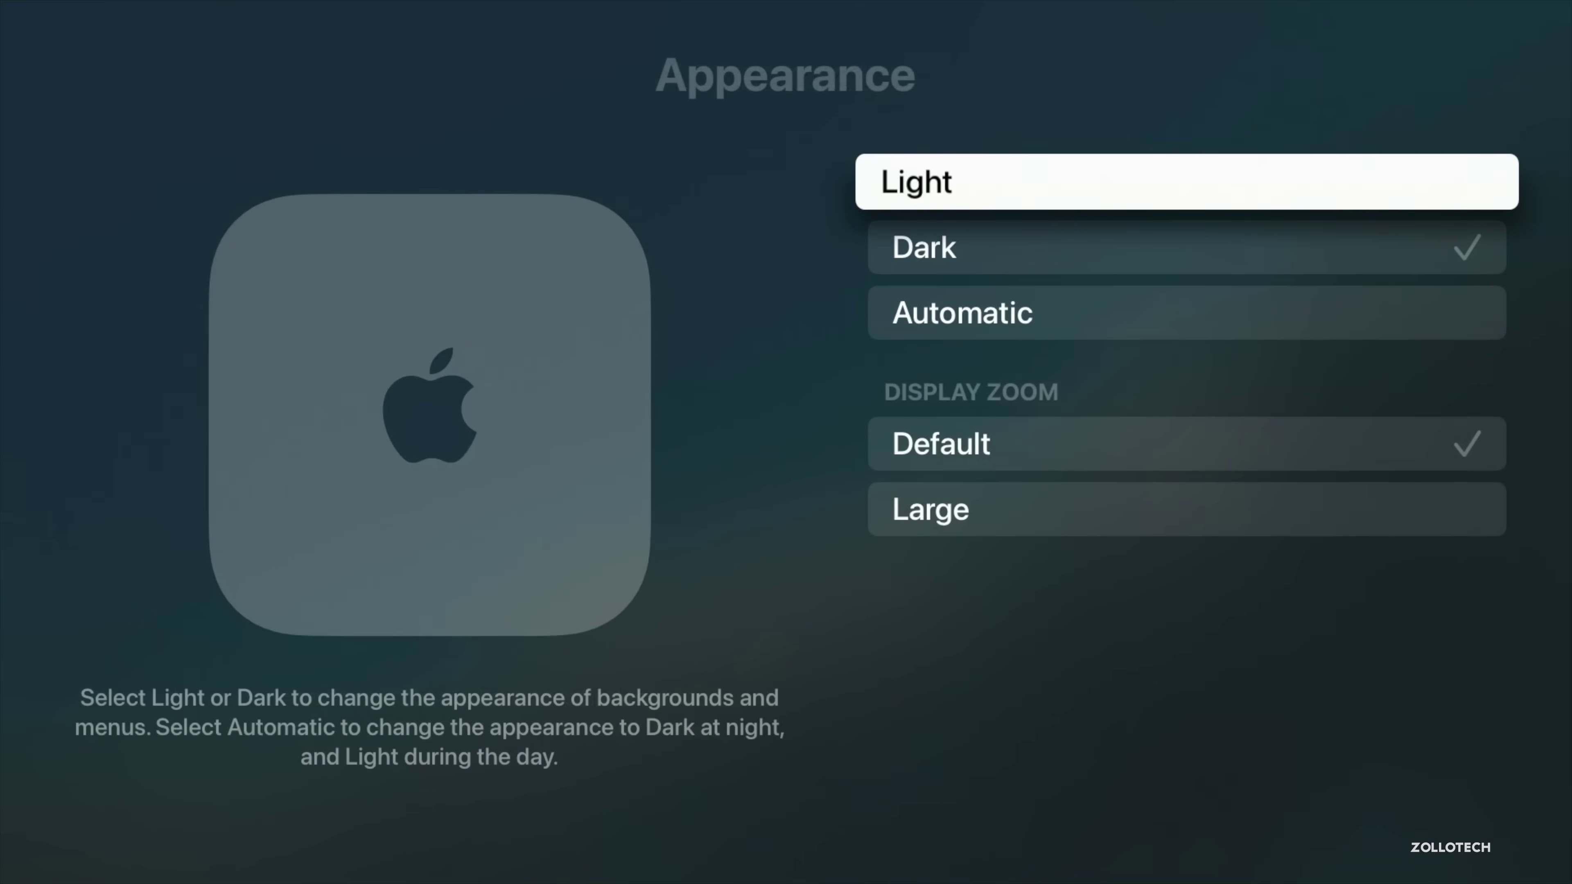
key(Down)
key(Down)
key(Down)
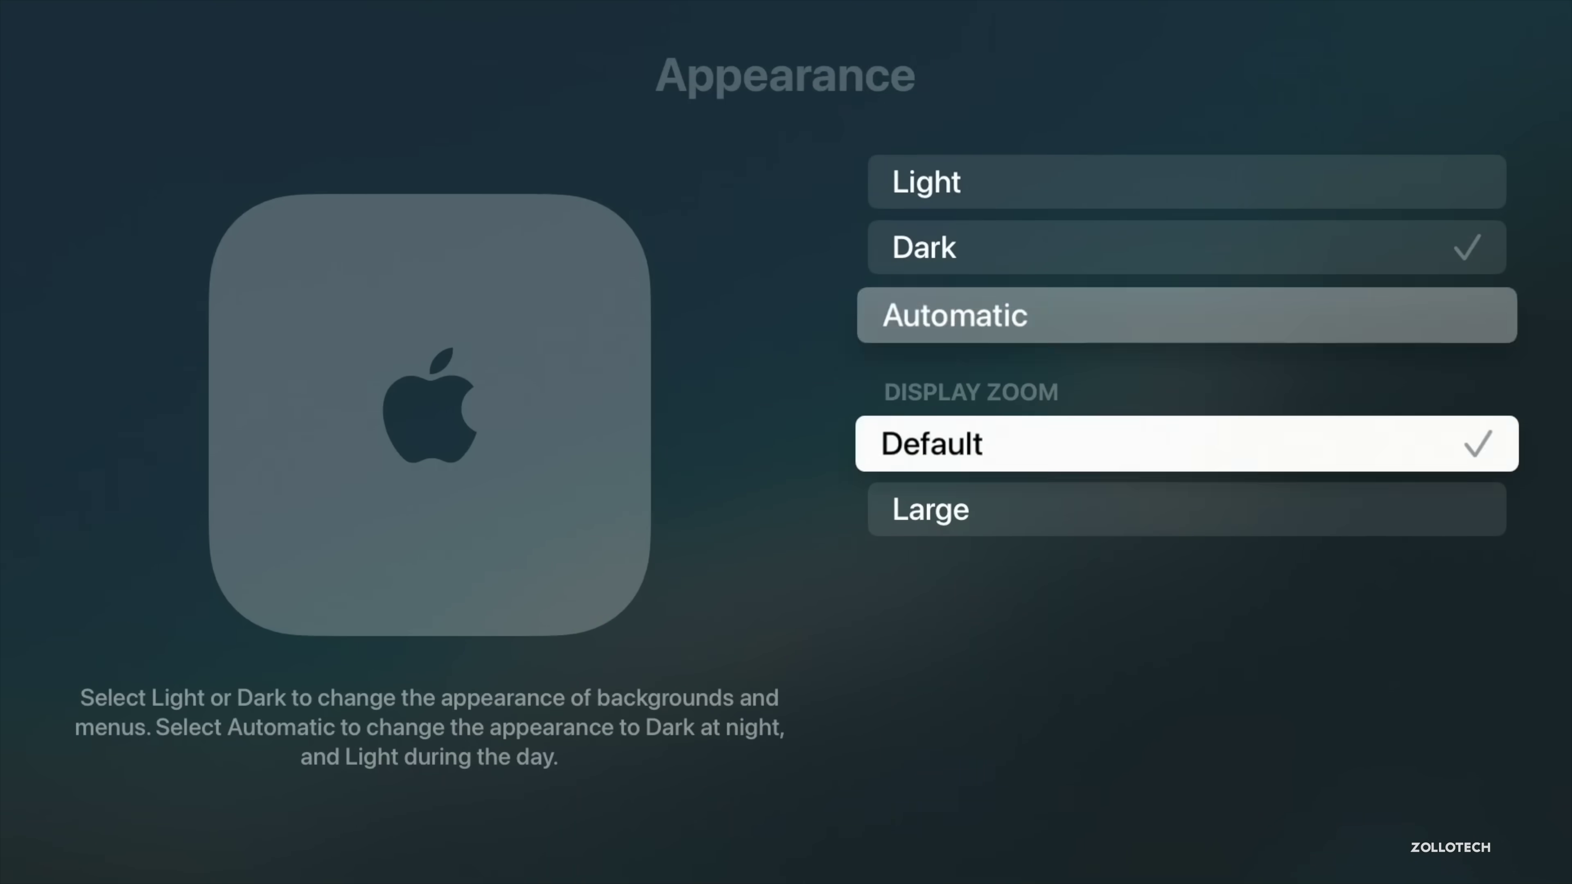
key(Down)
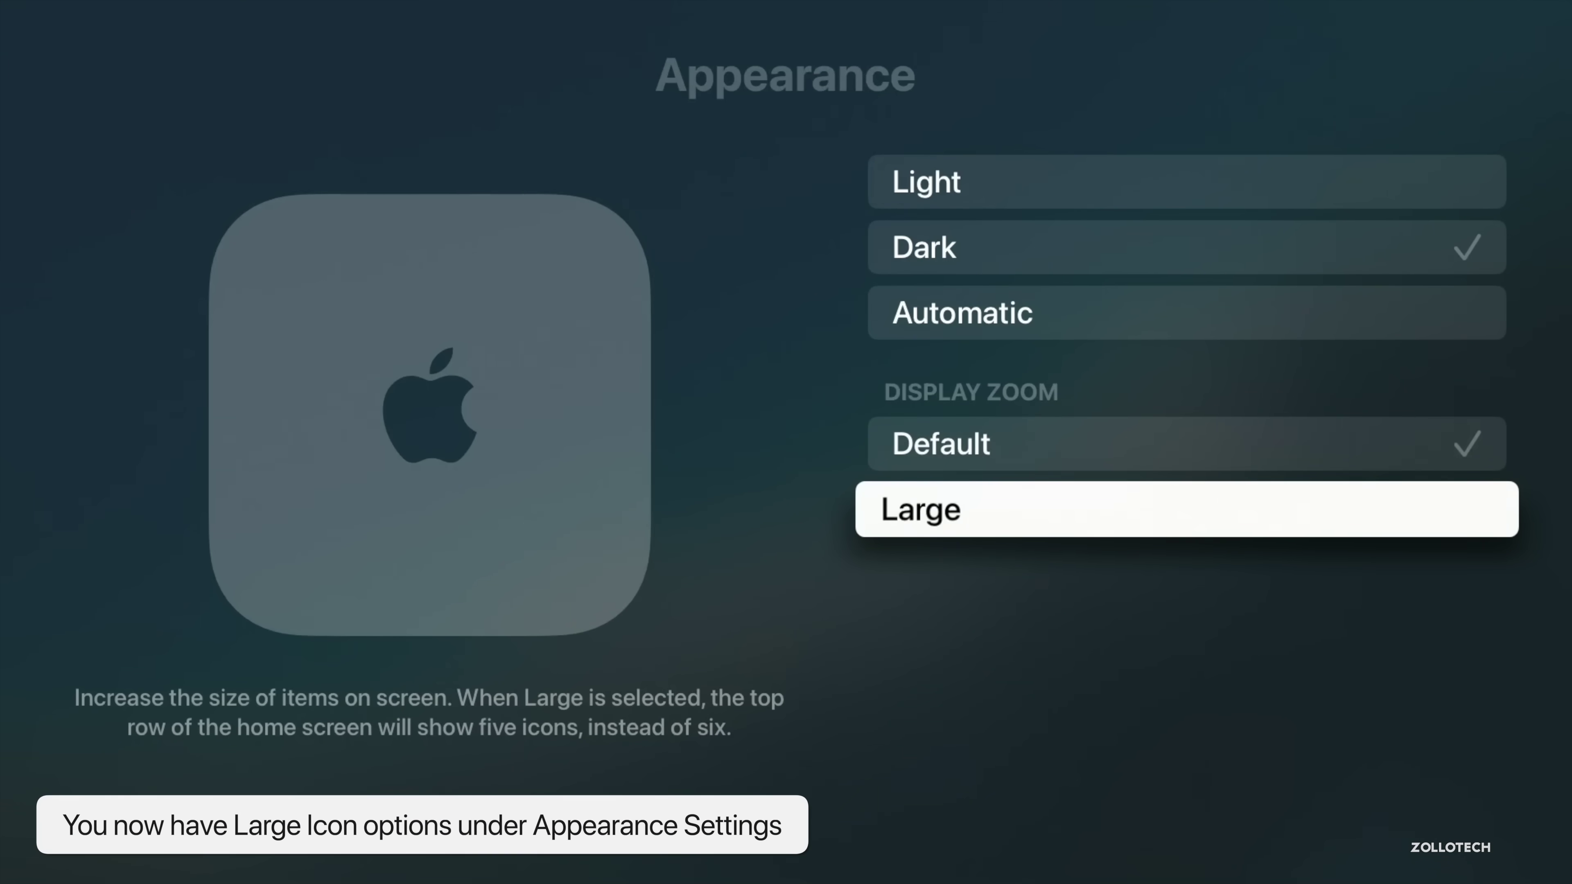
key(Return)
key(Escape)
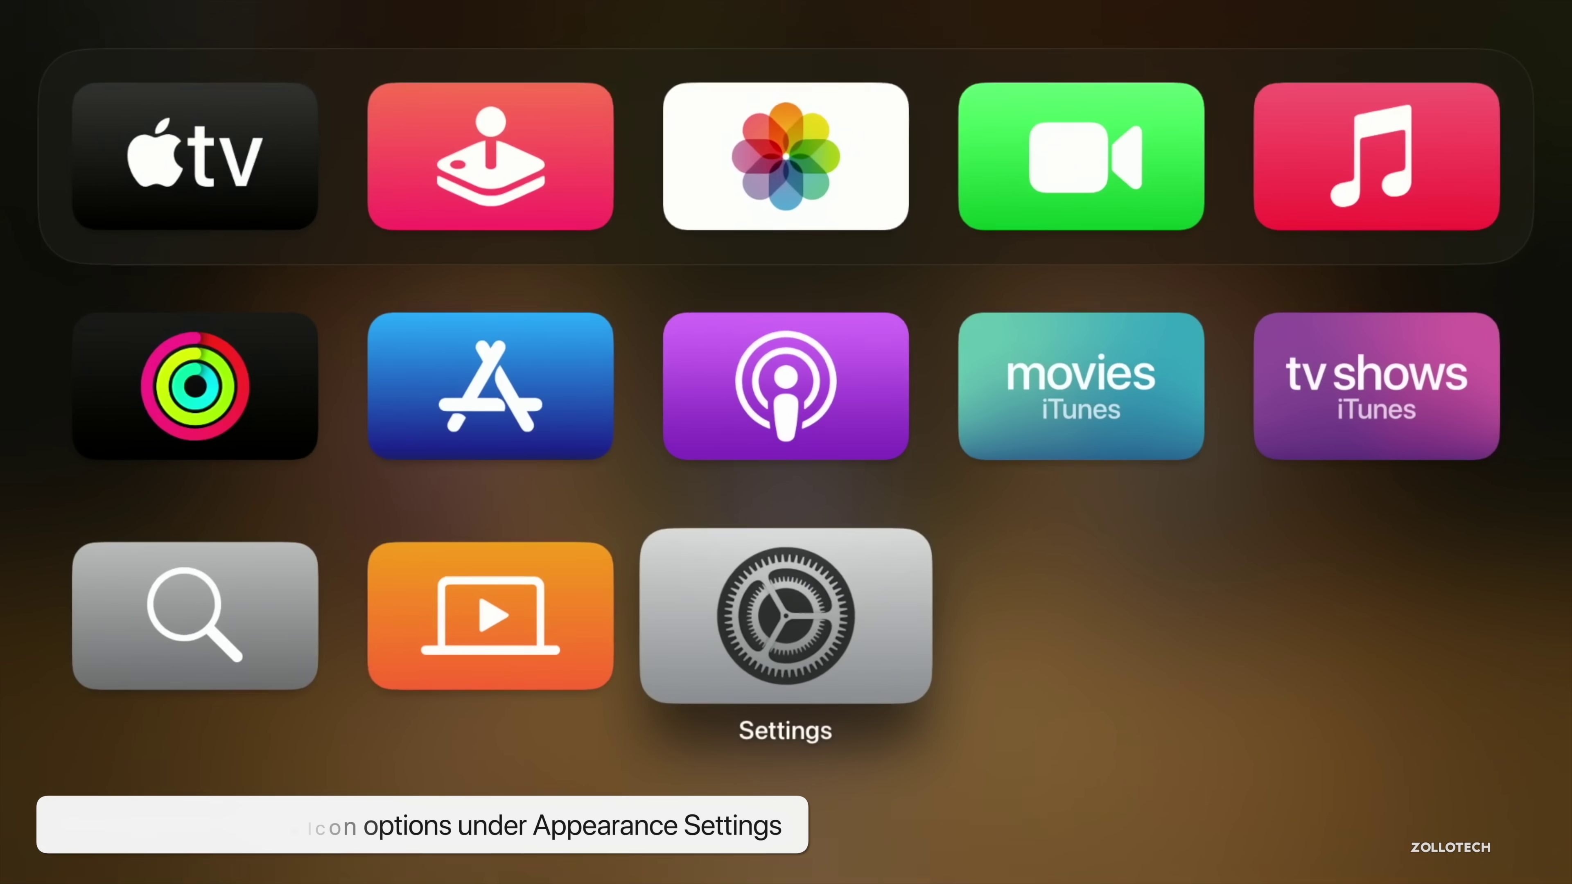
Start the screen saver from the home screen and skip through its aerial scenes.
key(Left)
key(Up)
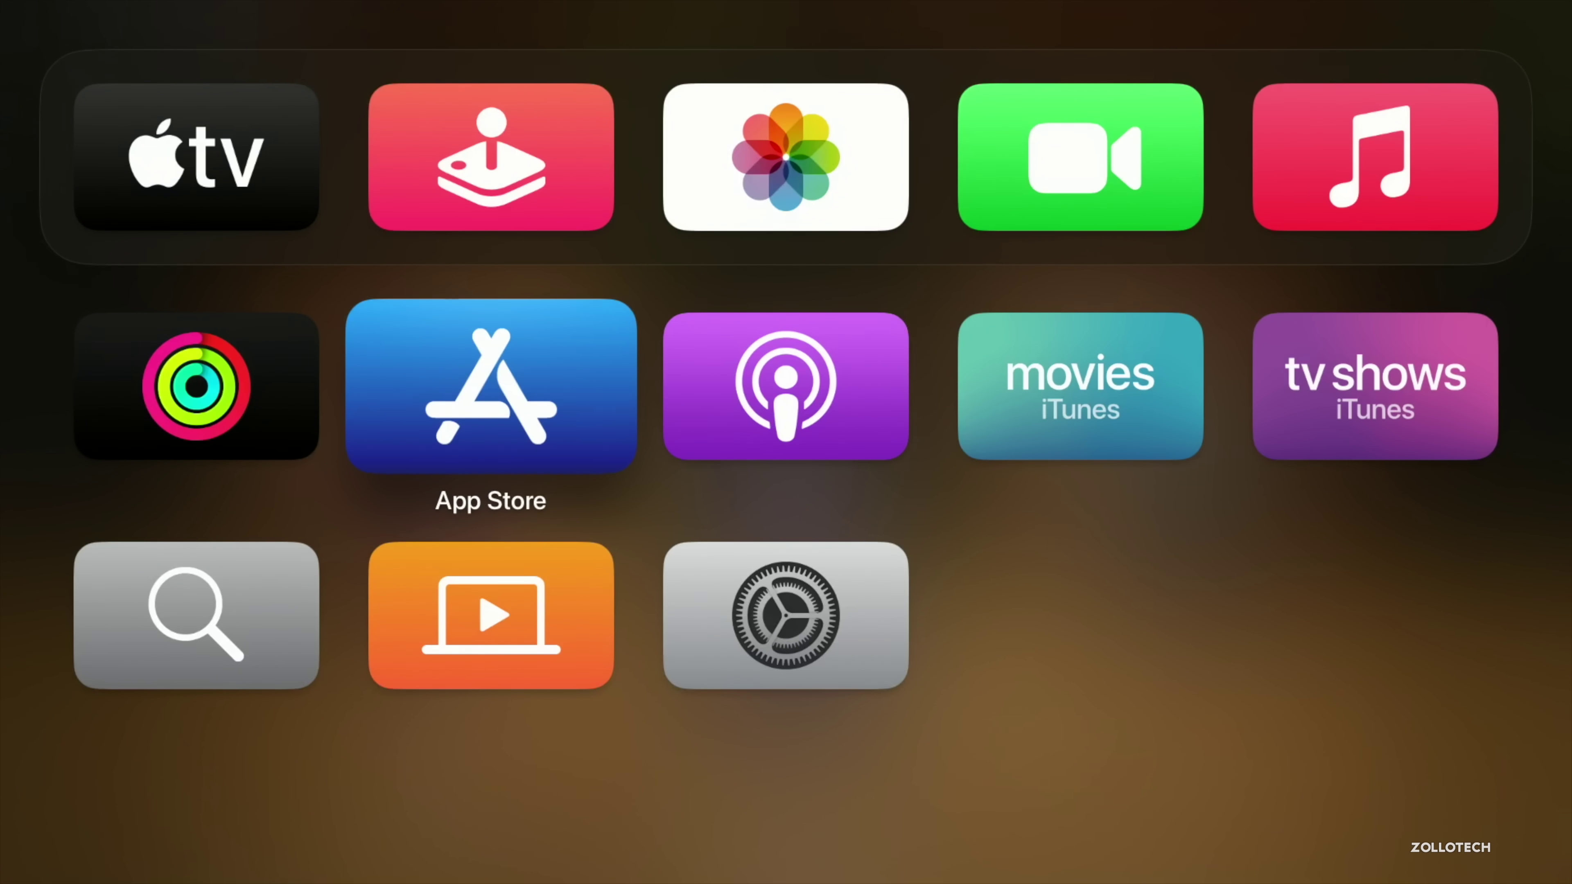
key(Down)
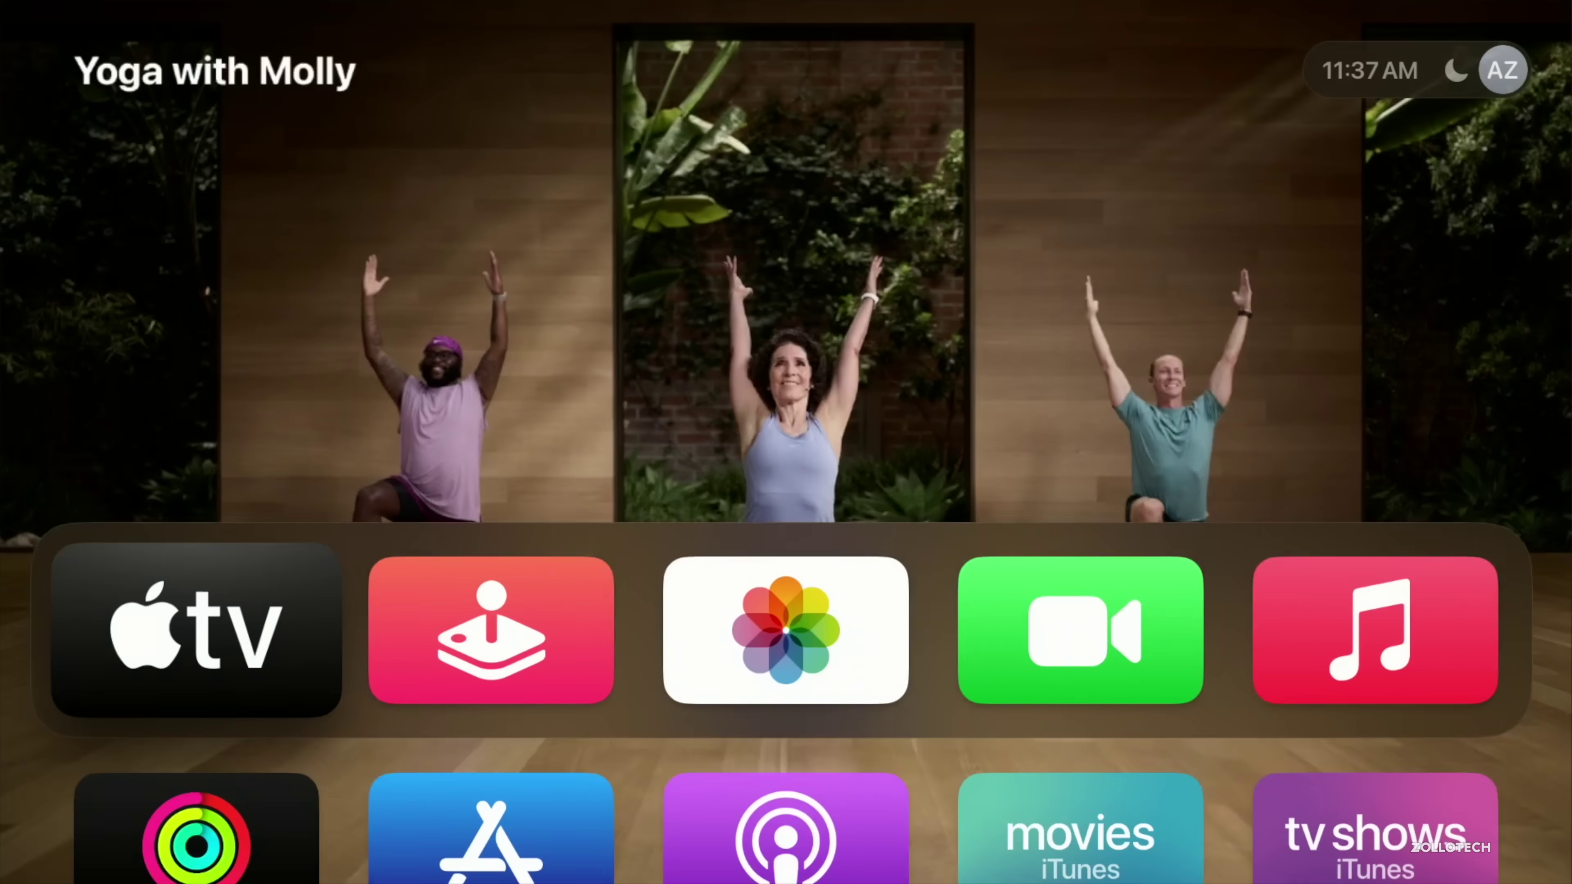
key(Escape)
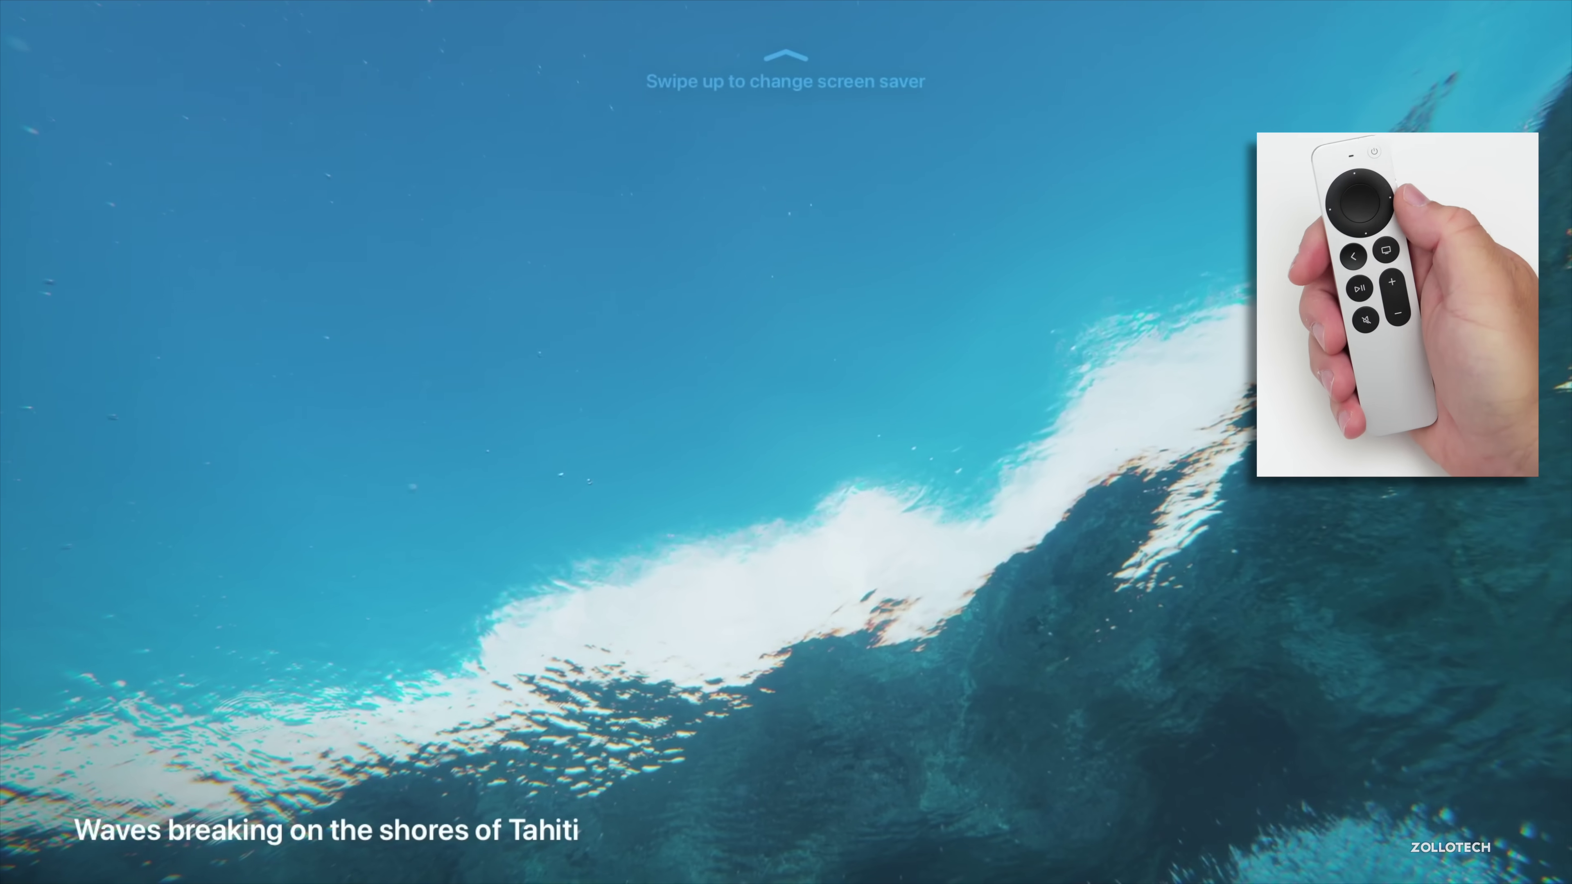
key(Right)
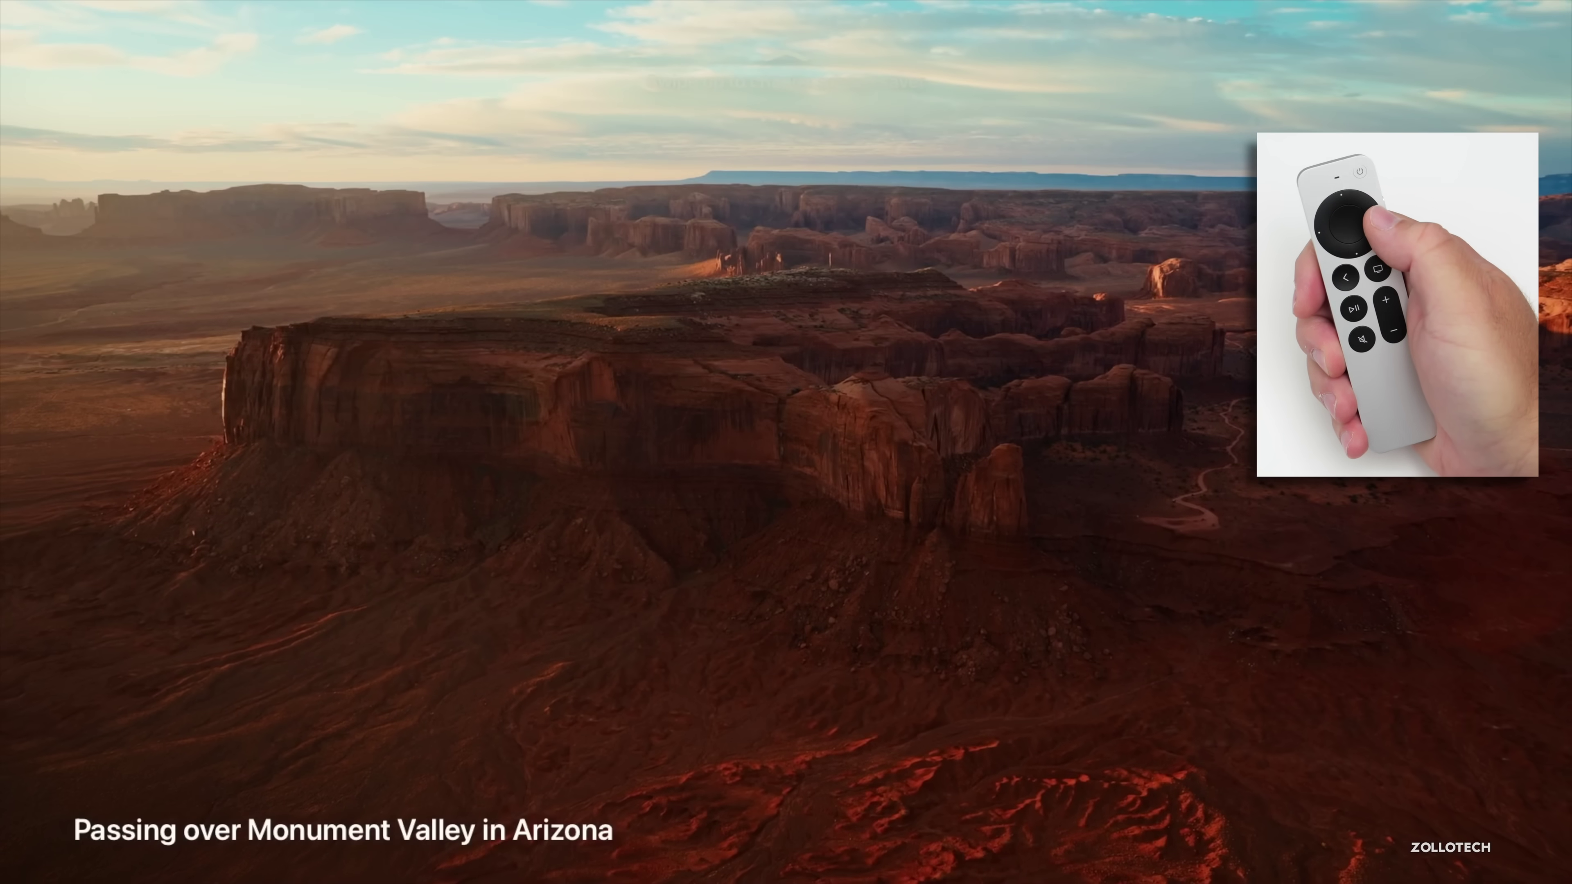
key(Right)
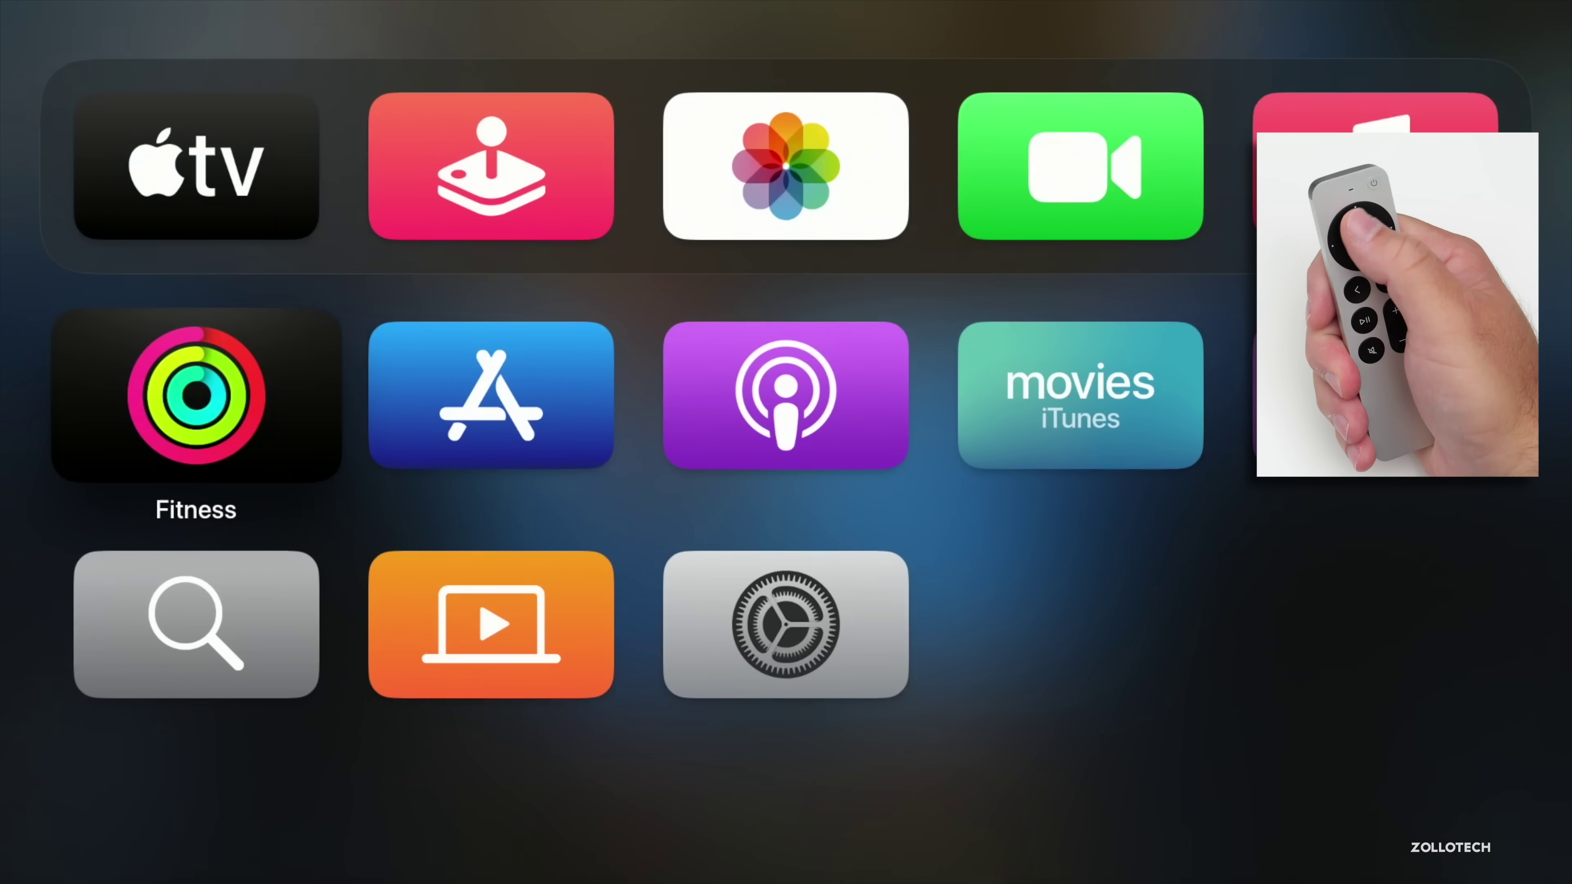
Open the Screen Saver page in the Settings app.
key(Down)
key(Right)
key(Right)
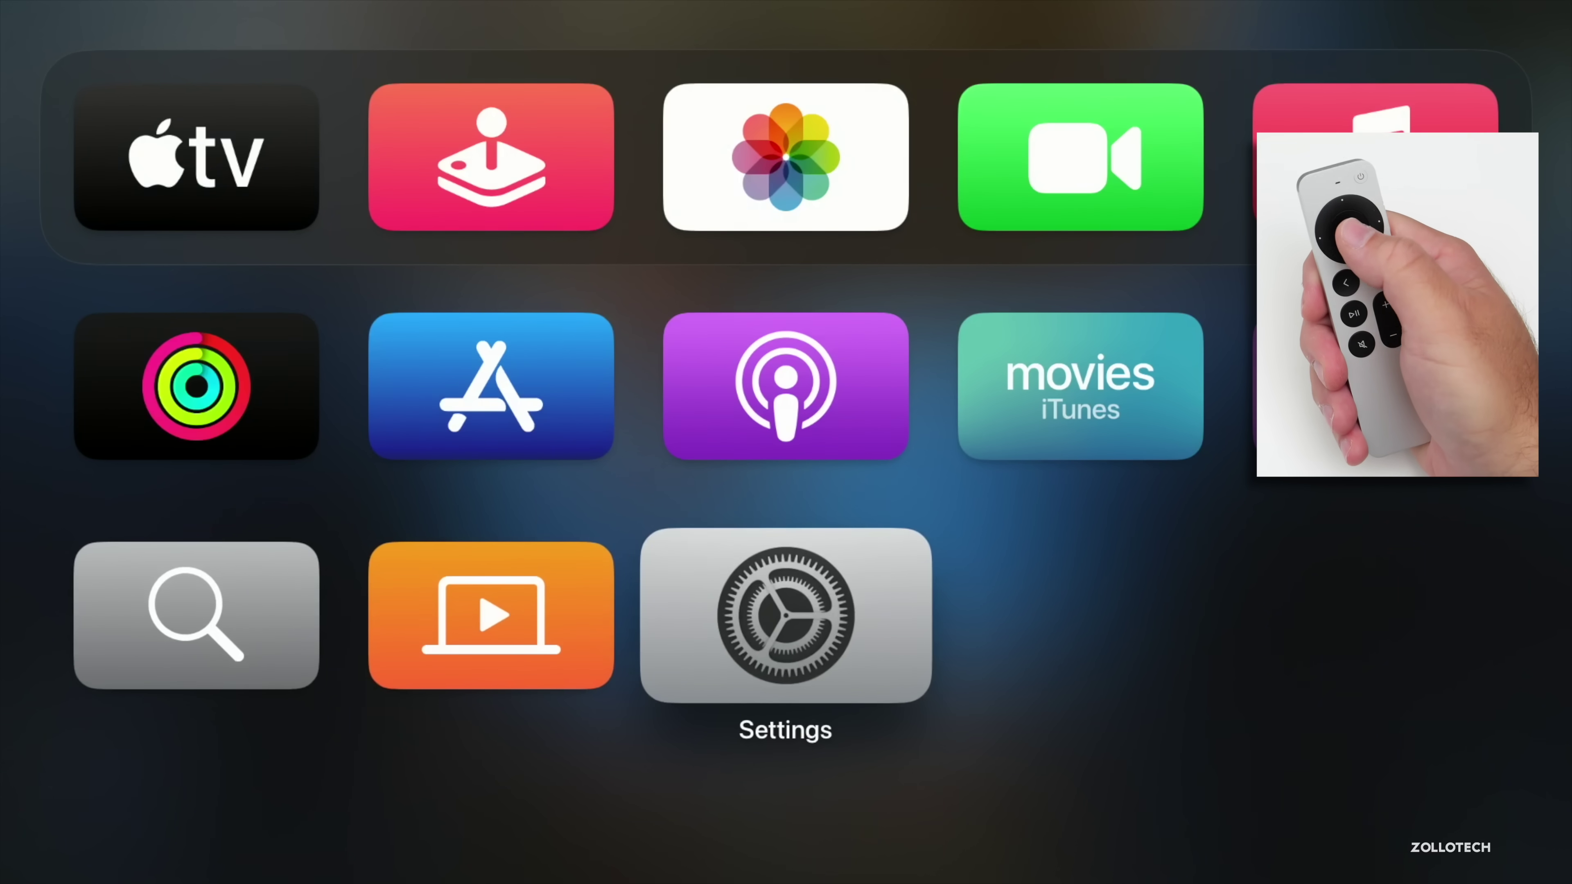
key(Return)
key(Escape)
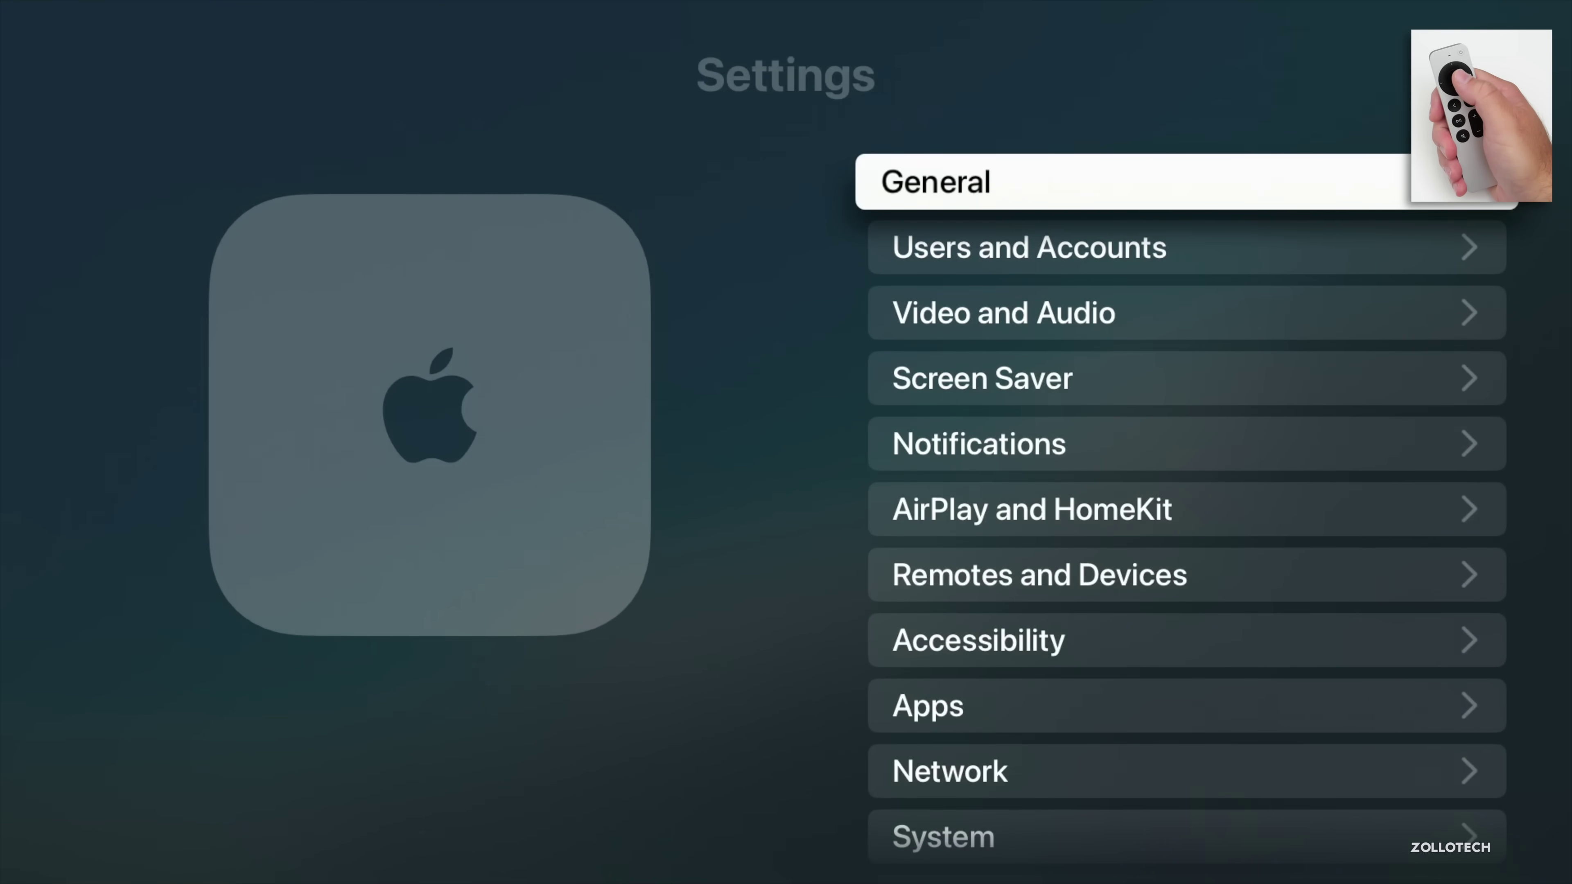
key(Down)
key(Down)
key(Down)
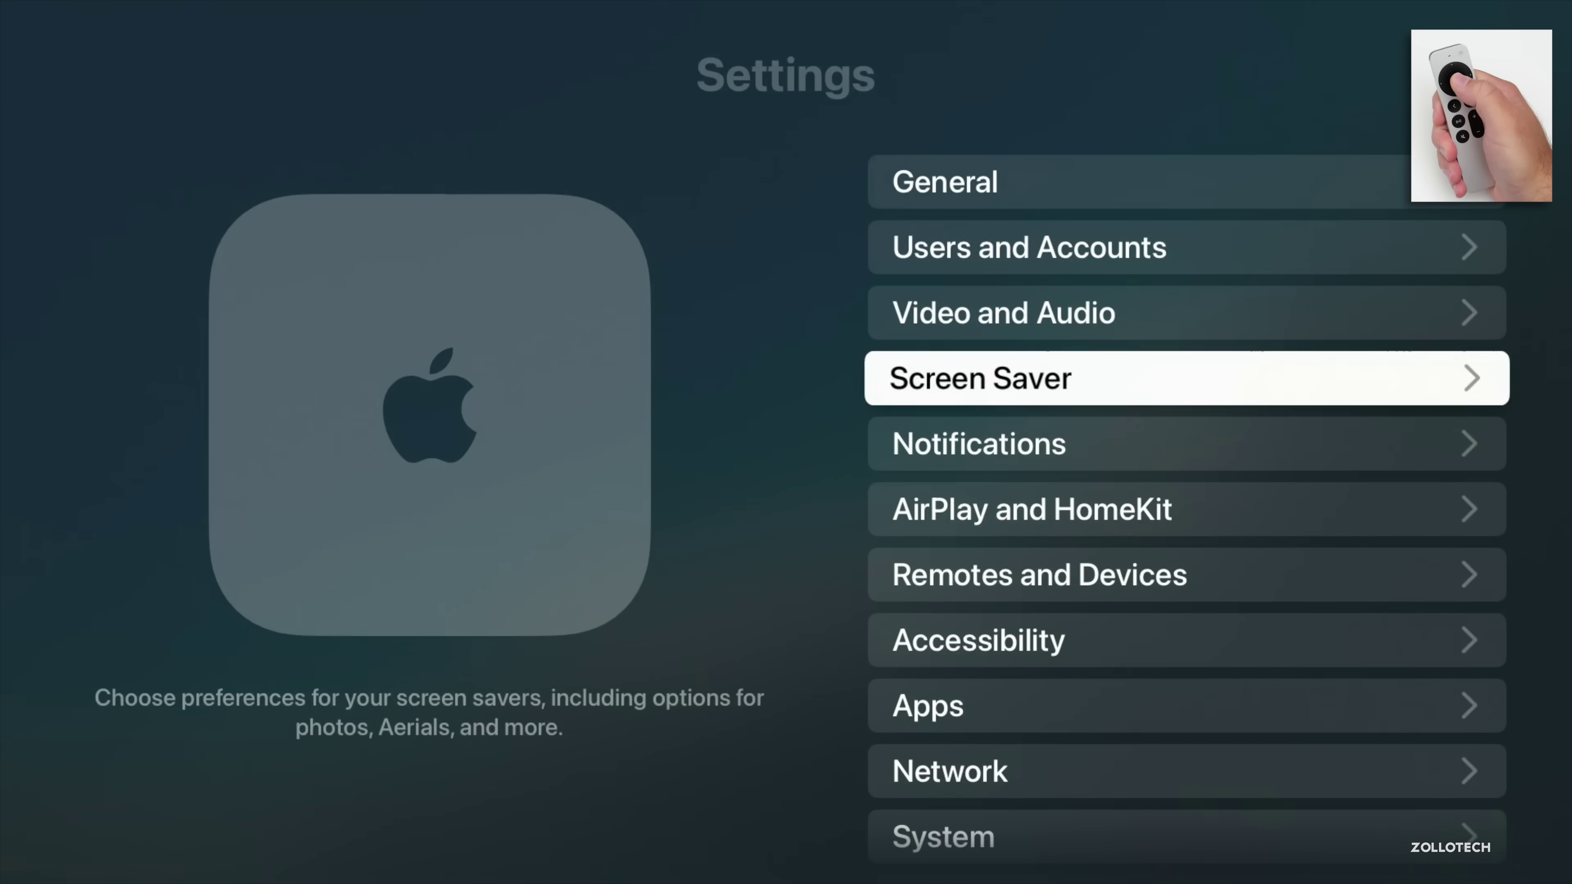
key(Return)
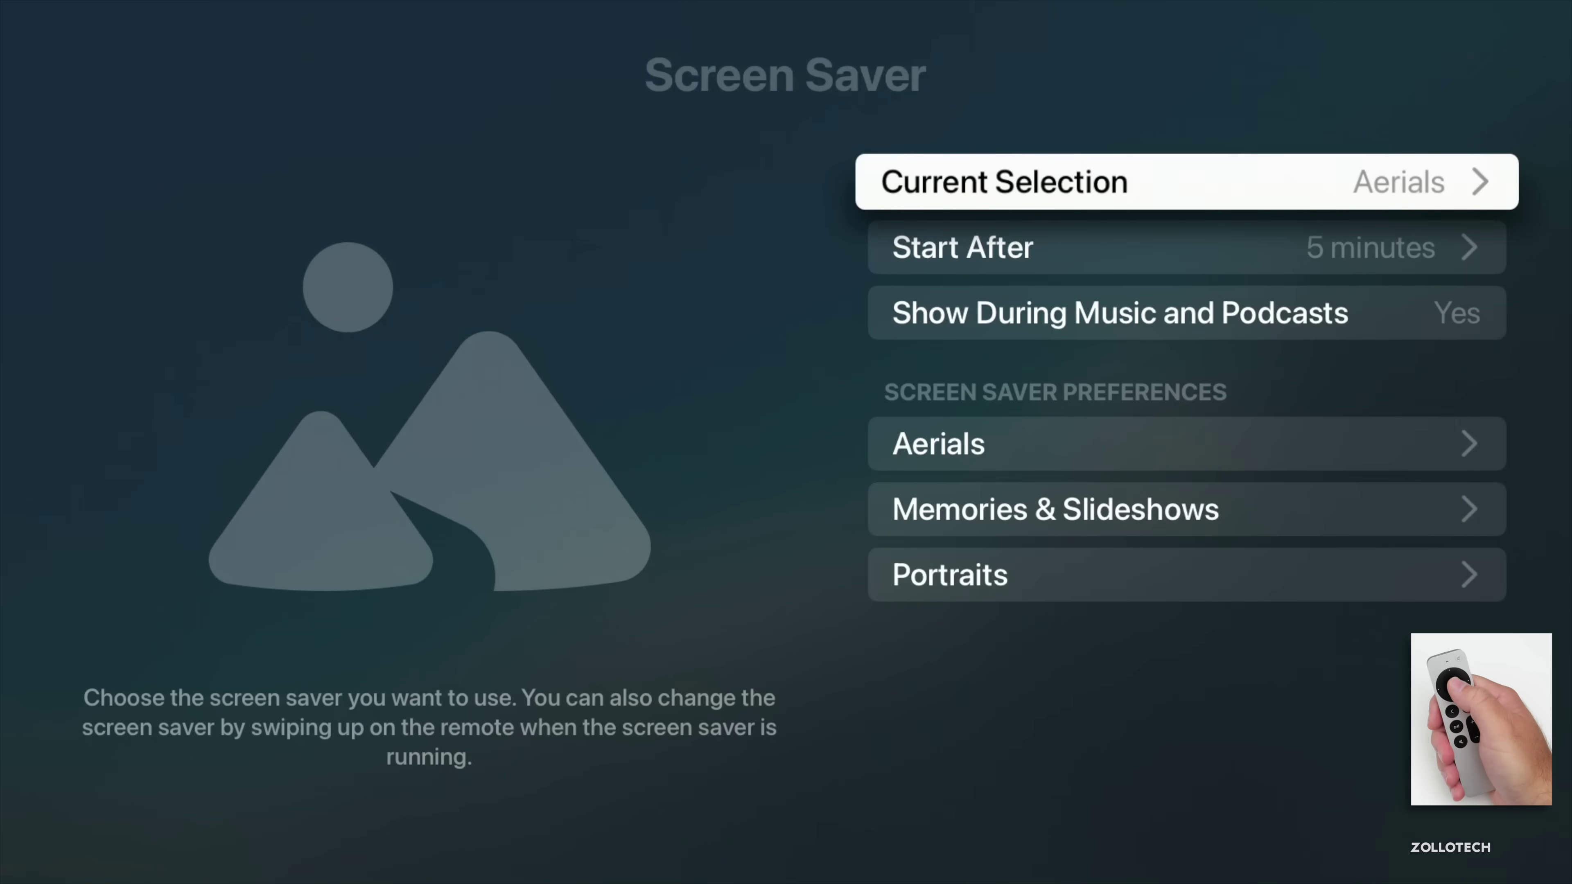
Review the previews of the Memories & Slideshows and Portraits screen savers under Current Selection.
key(Return)
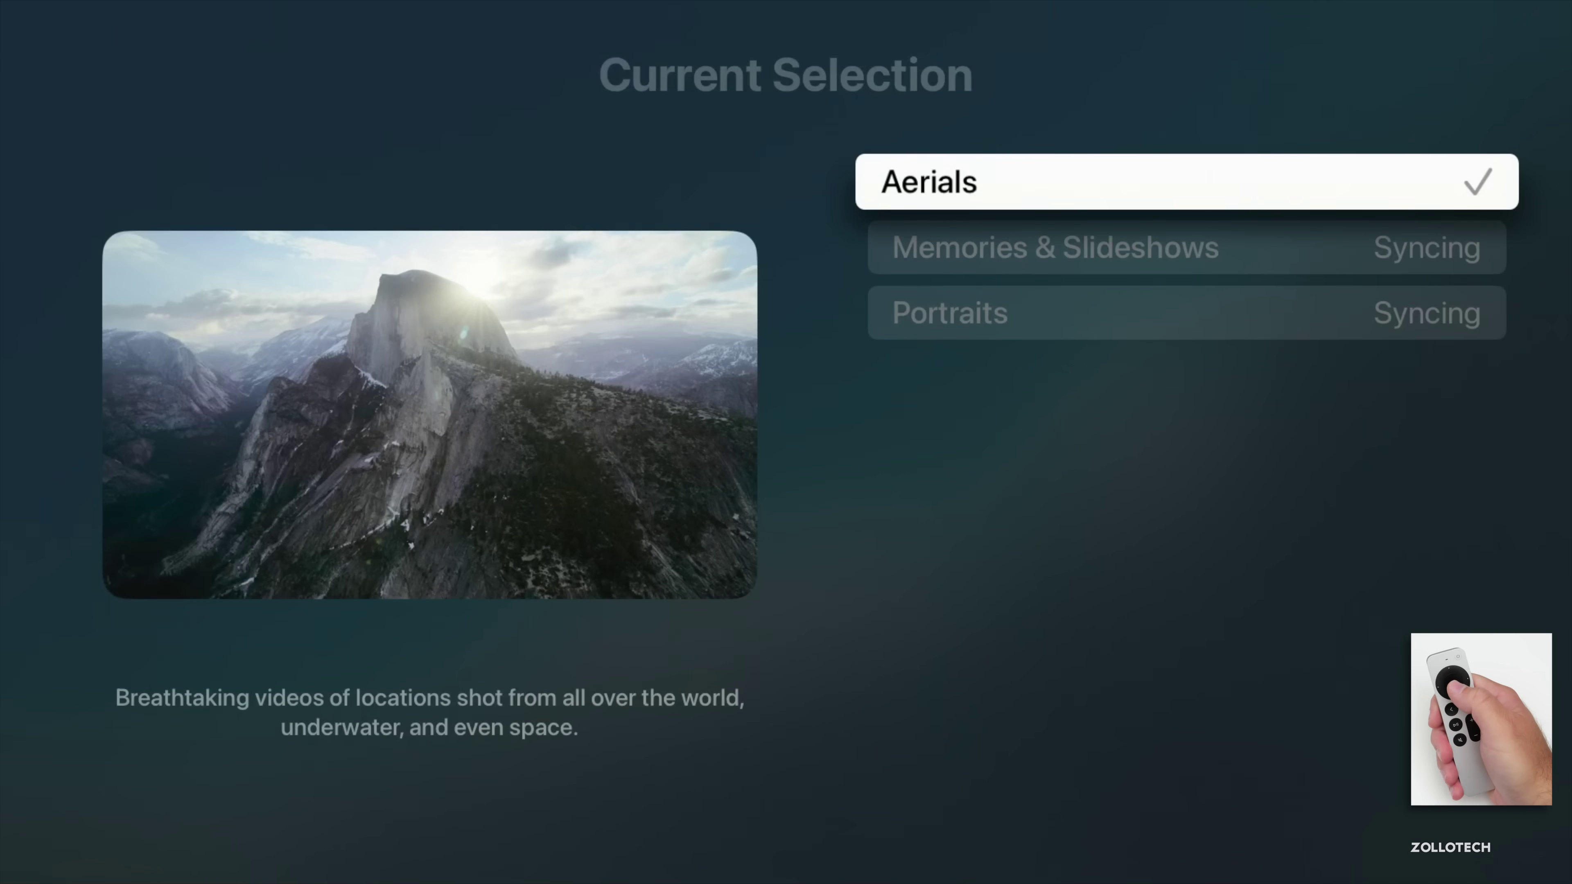
key(Down)
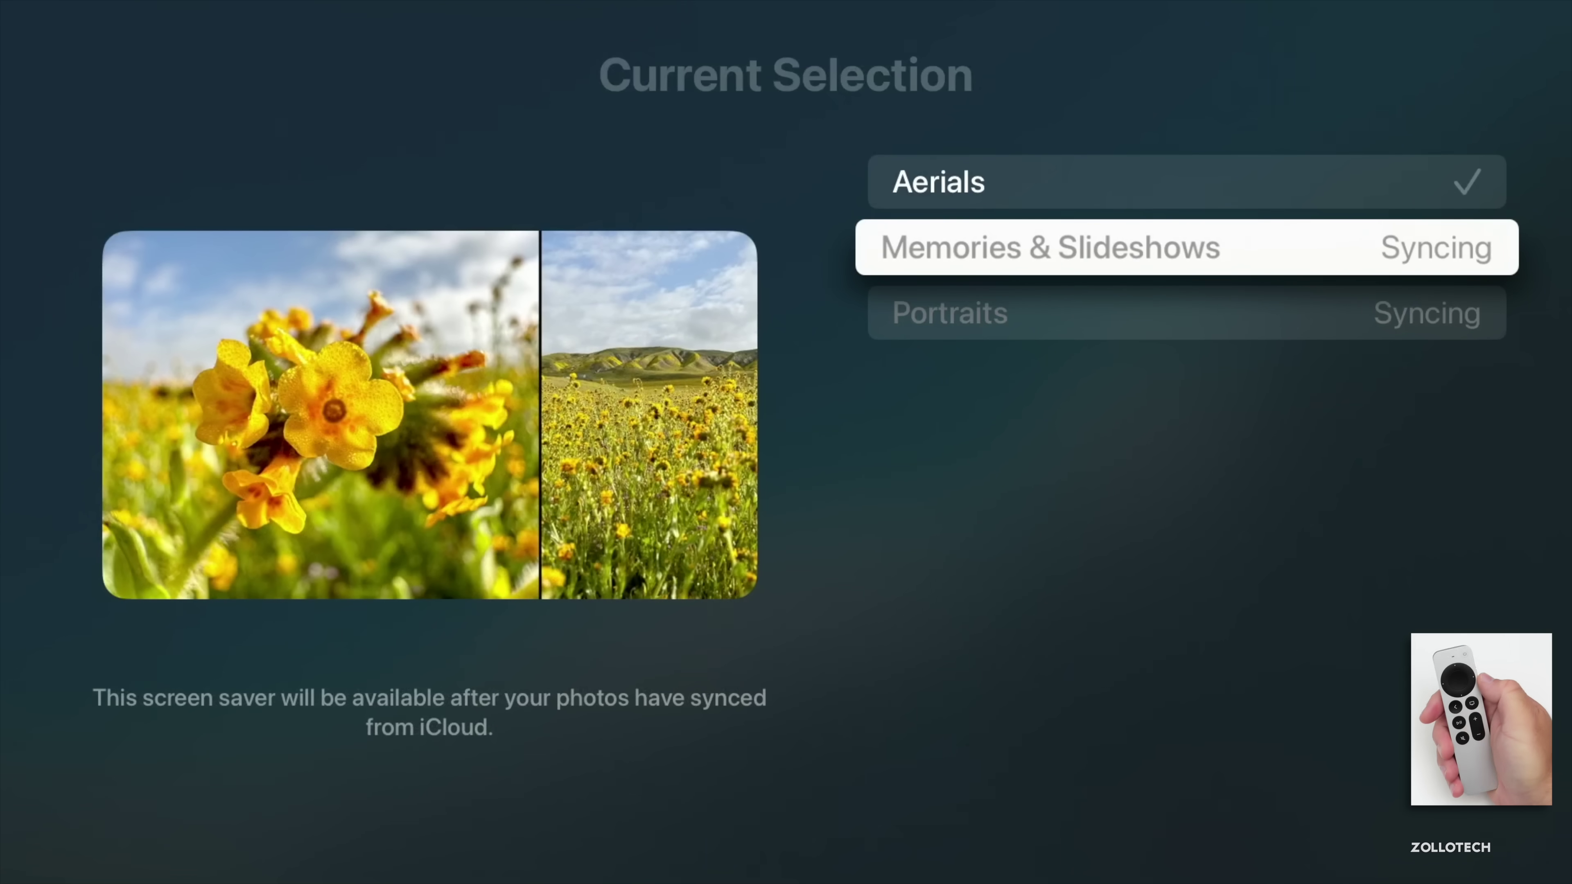
key(Down)
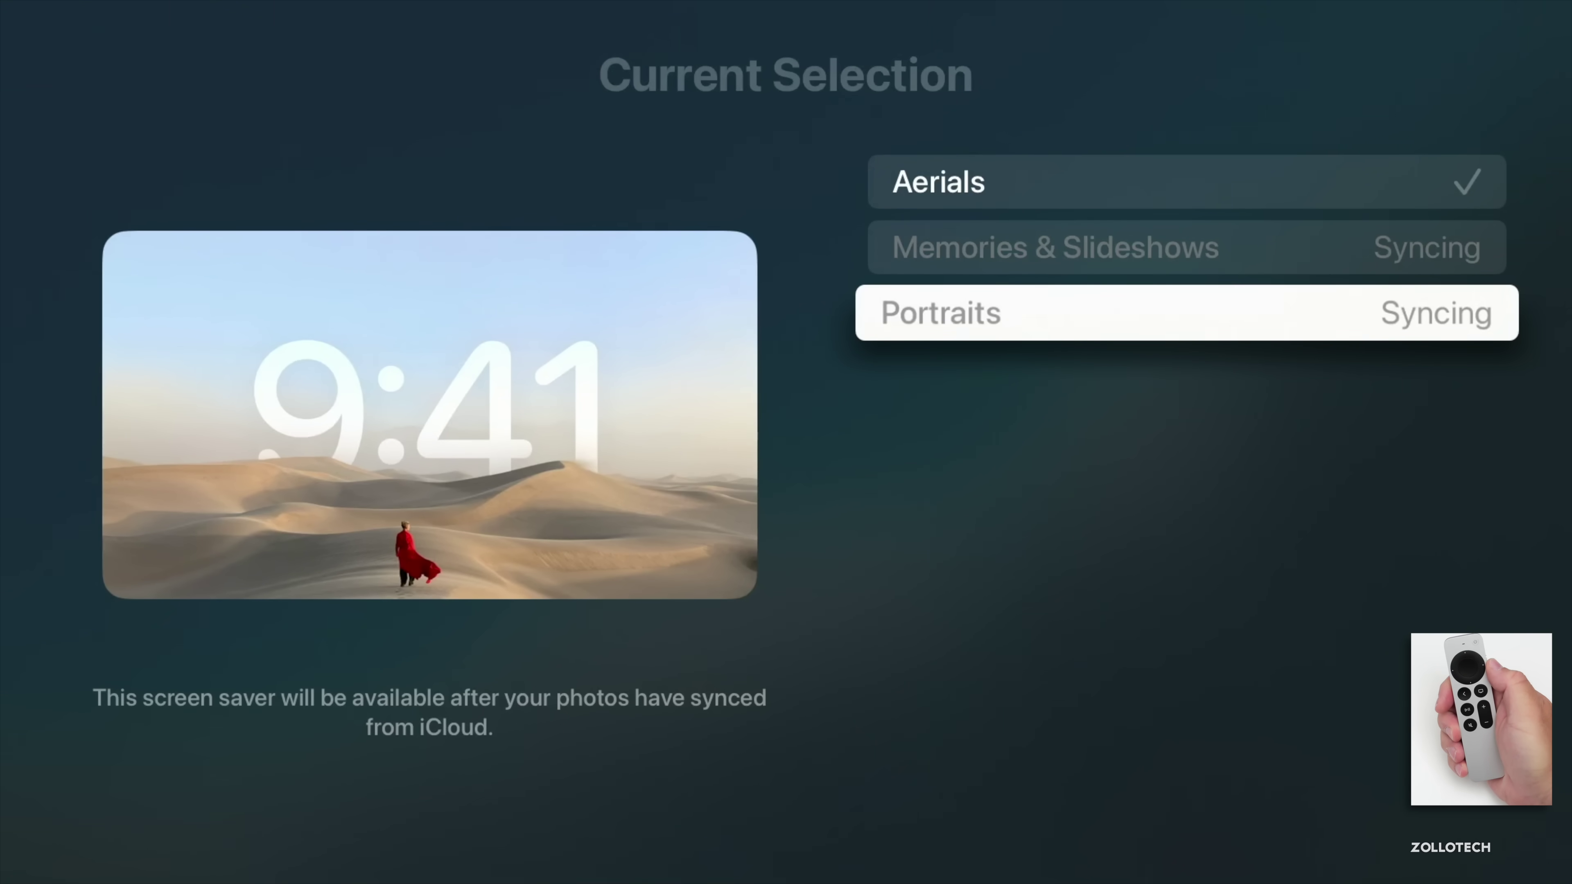
key(Escape)
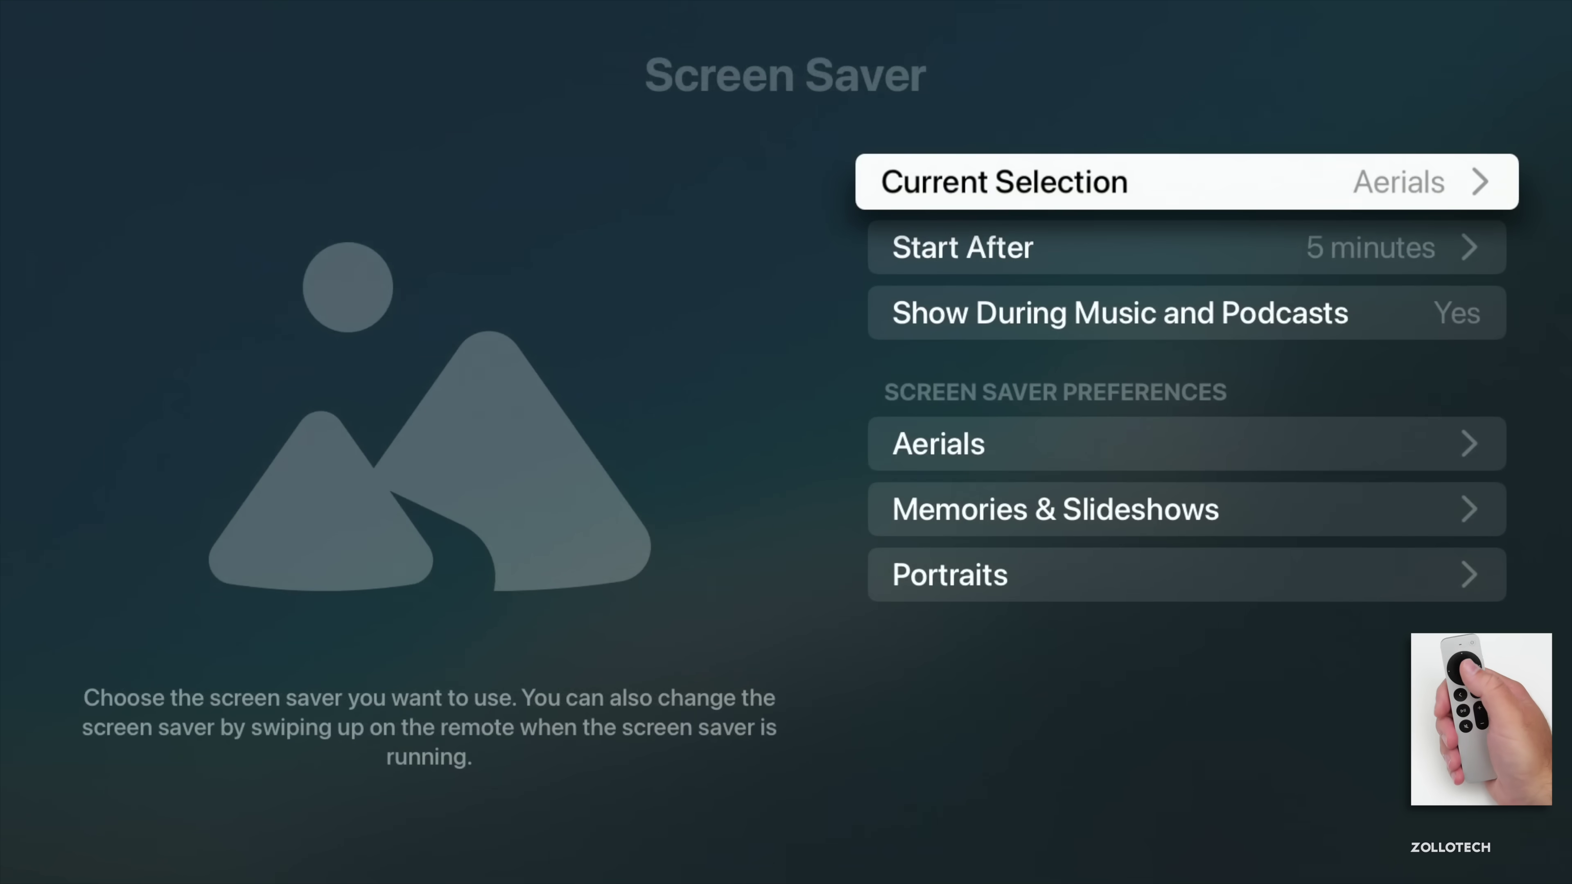
Examine the Portraits screen saver preferences, including the People options, and return to the home screen.
key(Down)
key(Down)
key(Down)
key(Down)
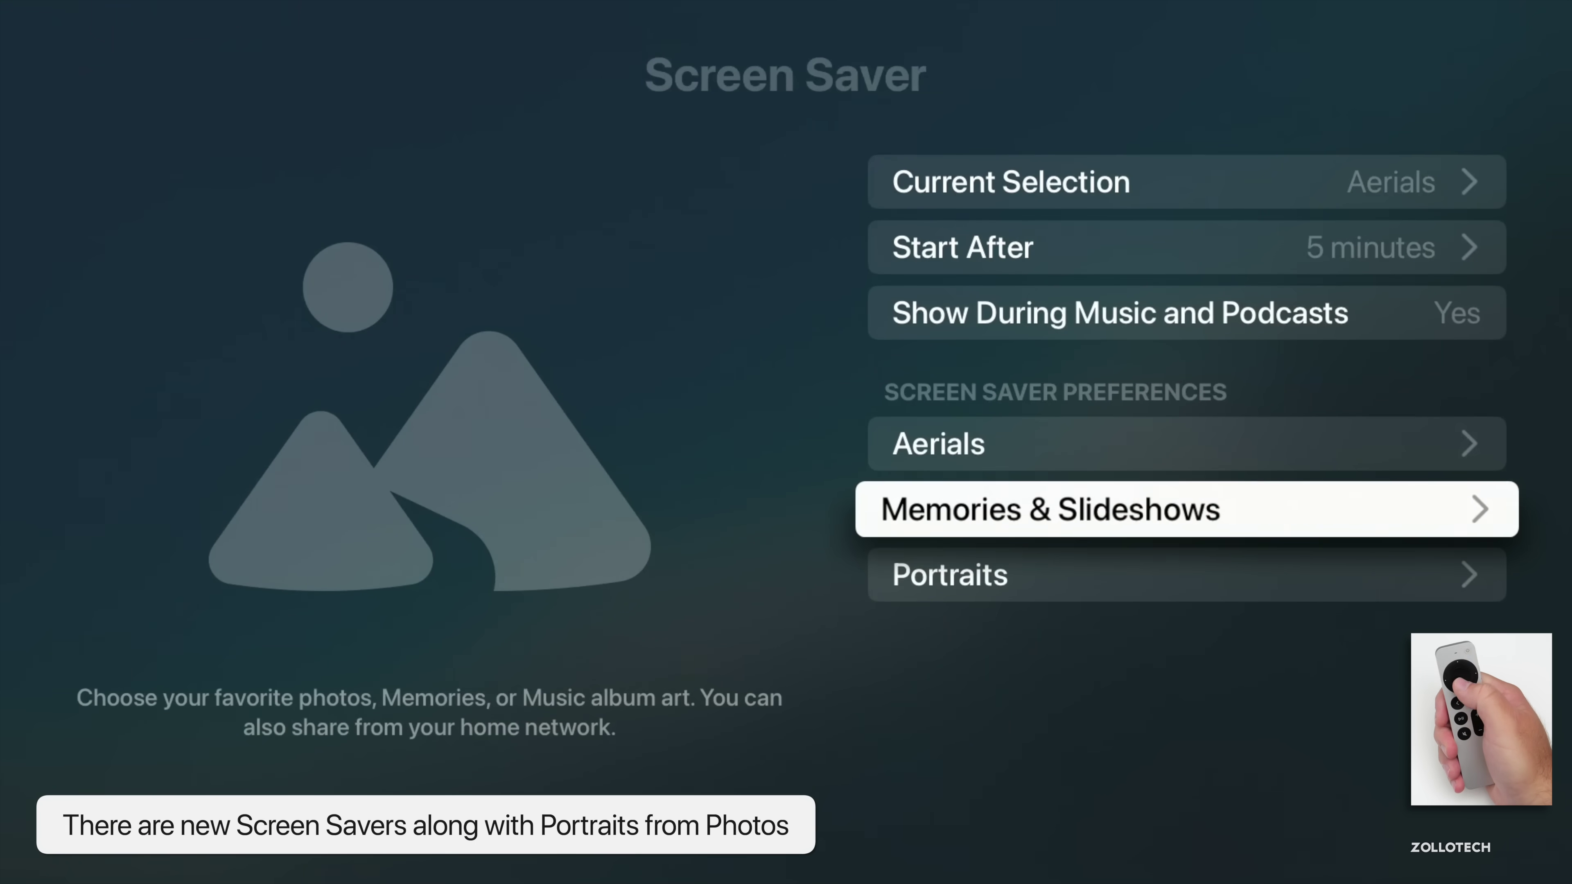
key(Up)
key(Down)
key(Down)
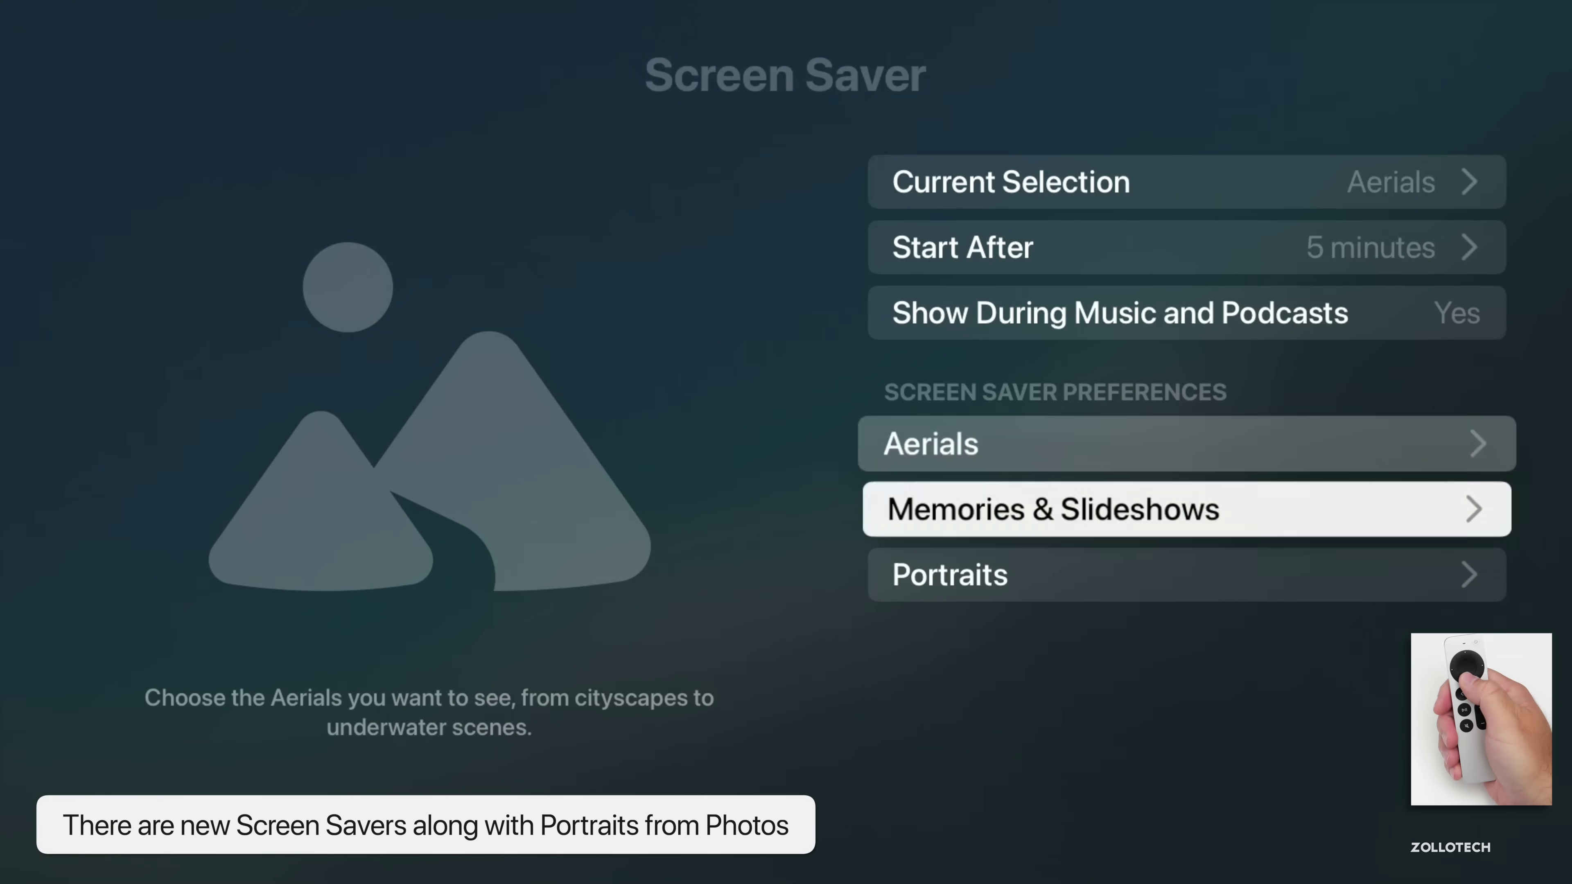
key(Return)
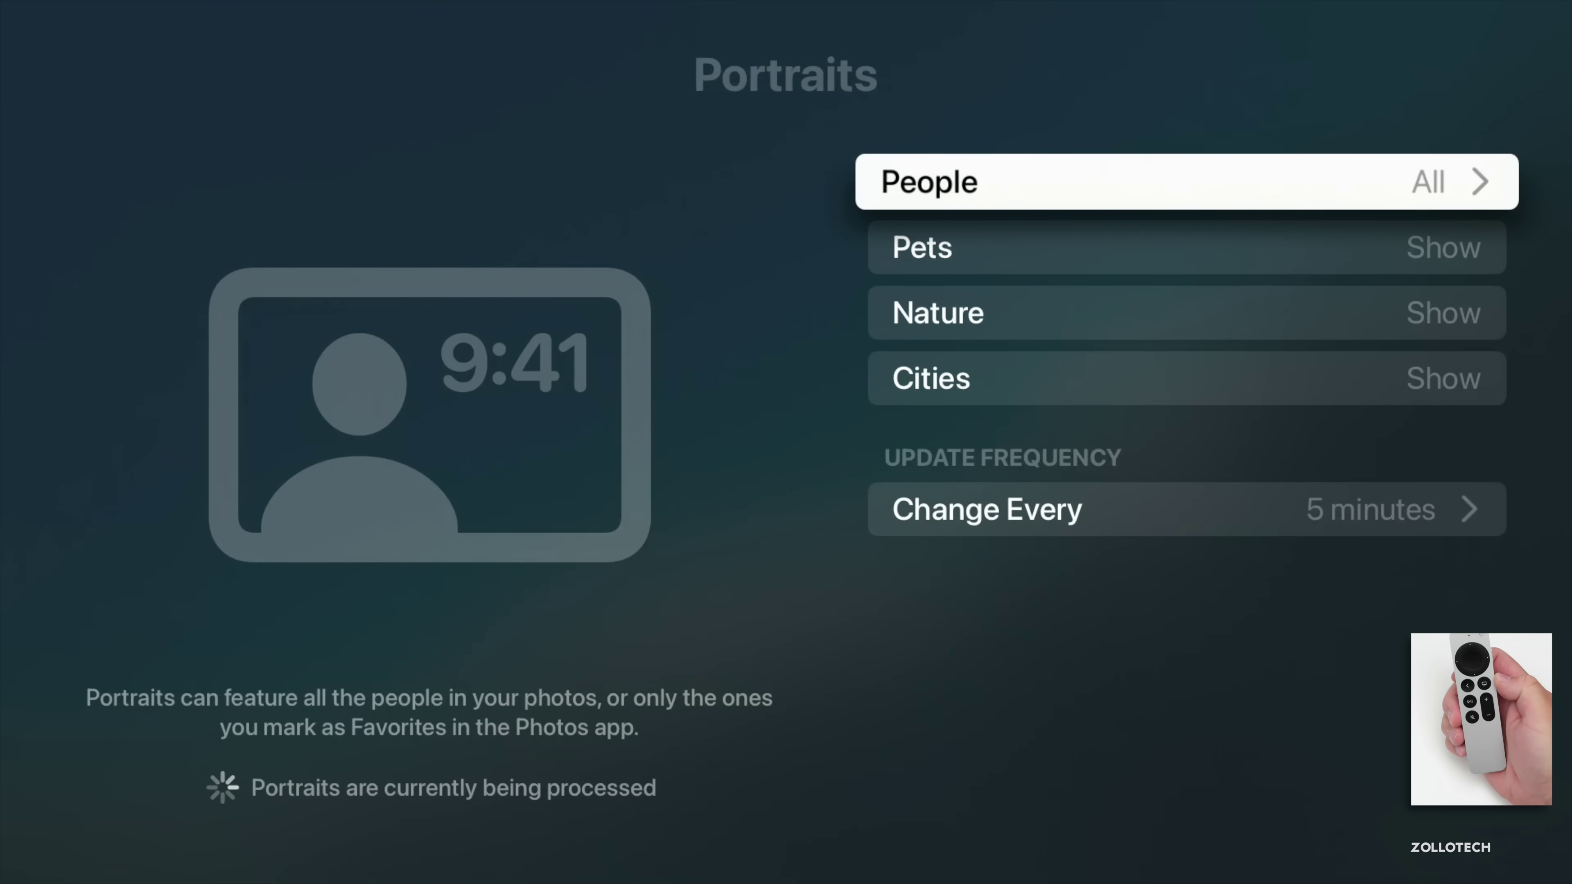
key(Return)
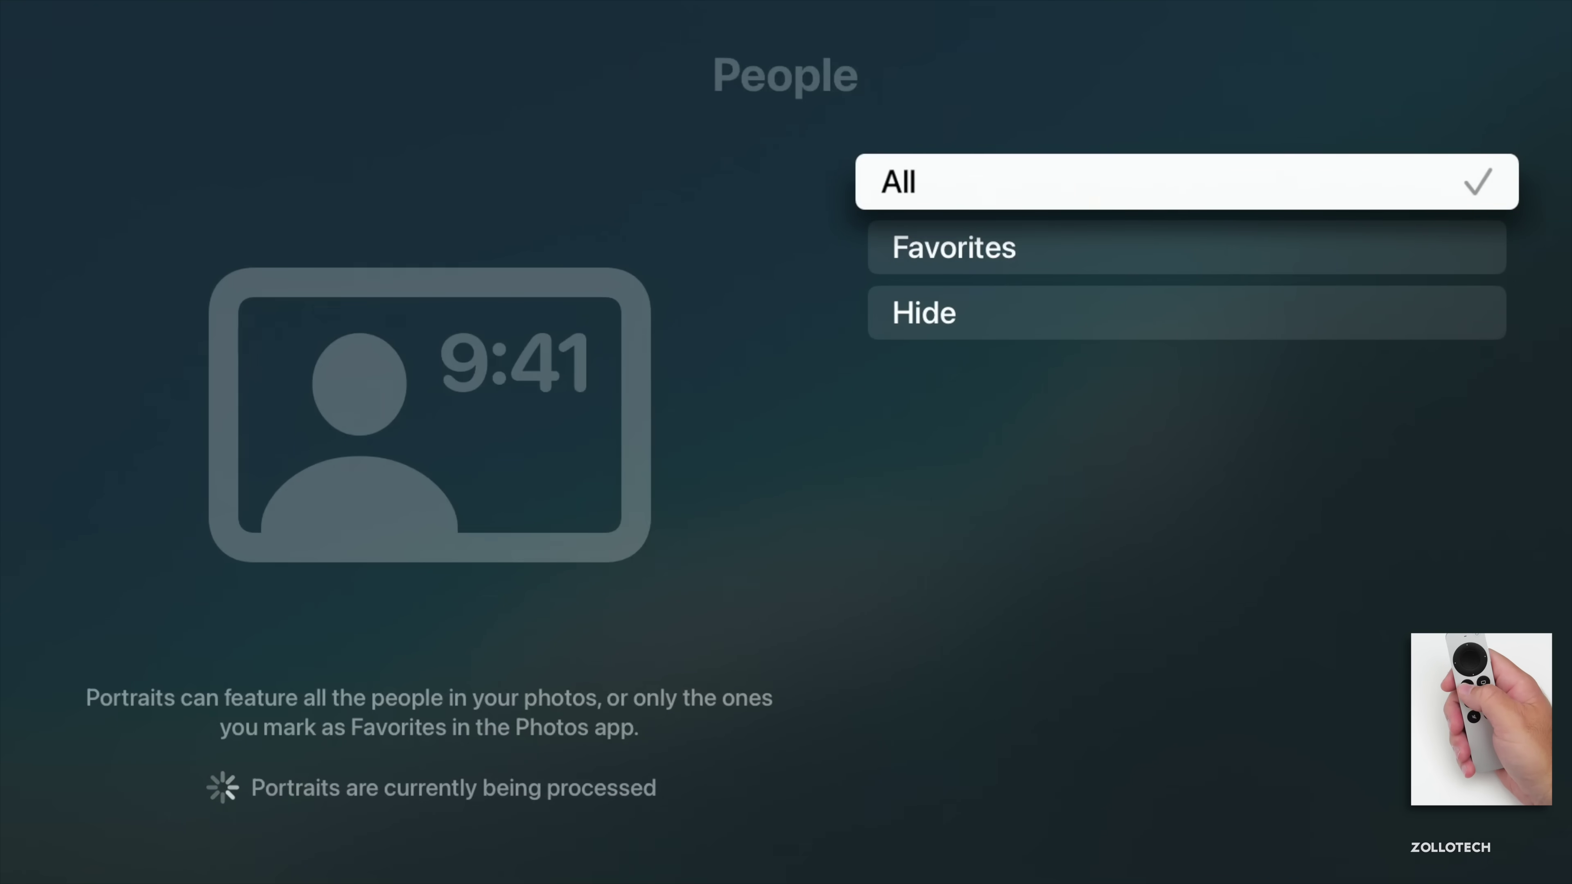
key(Escape)
key(Escape)
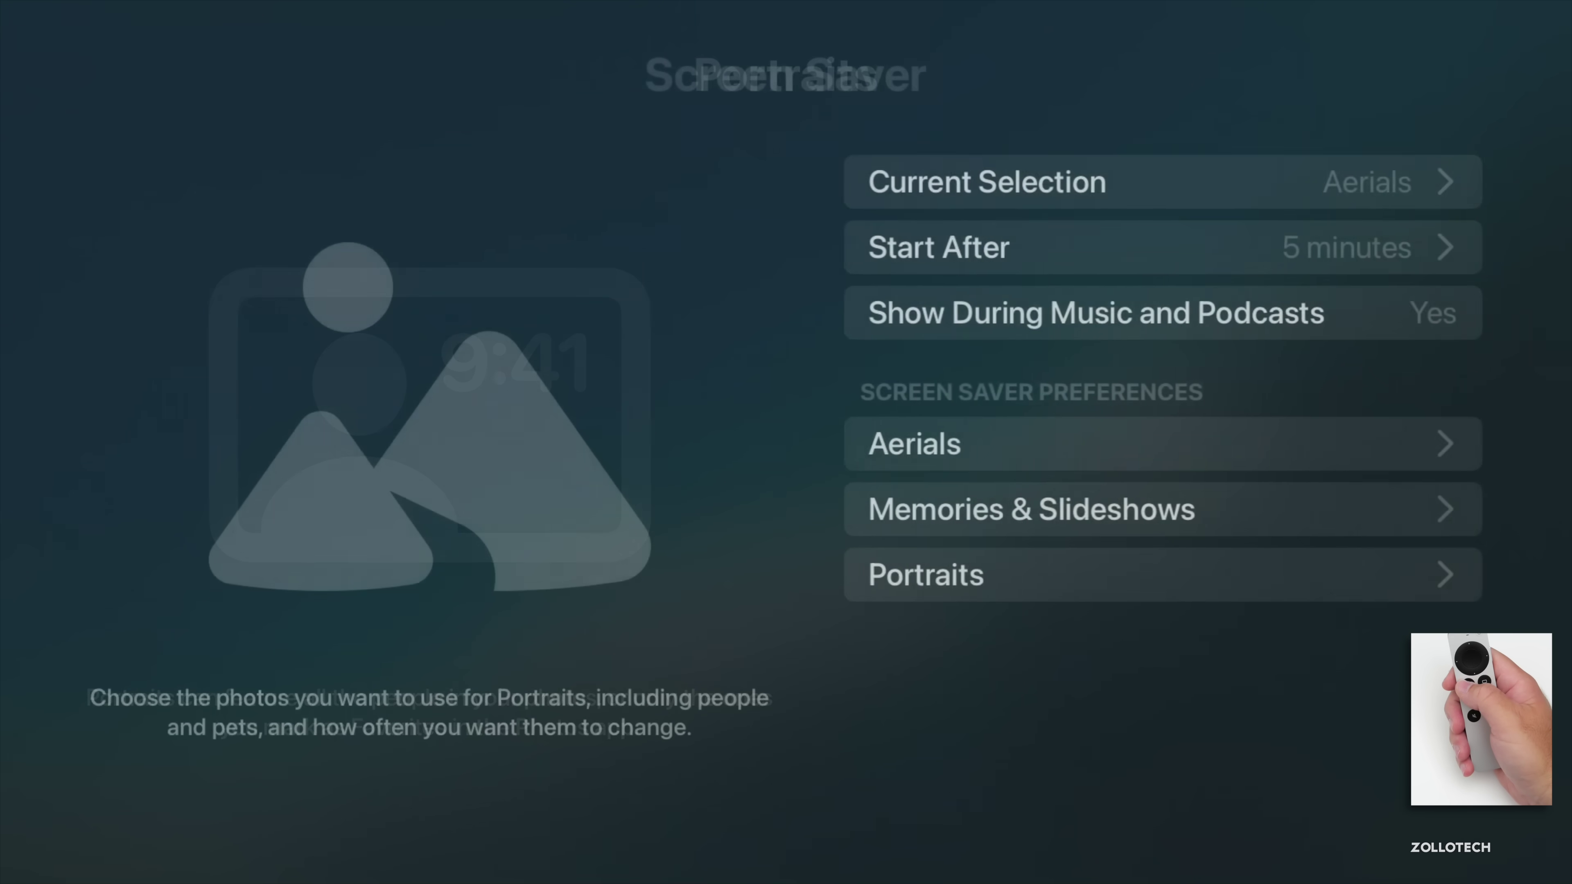
key(Escape)
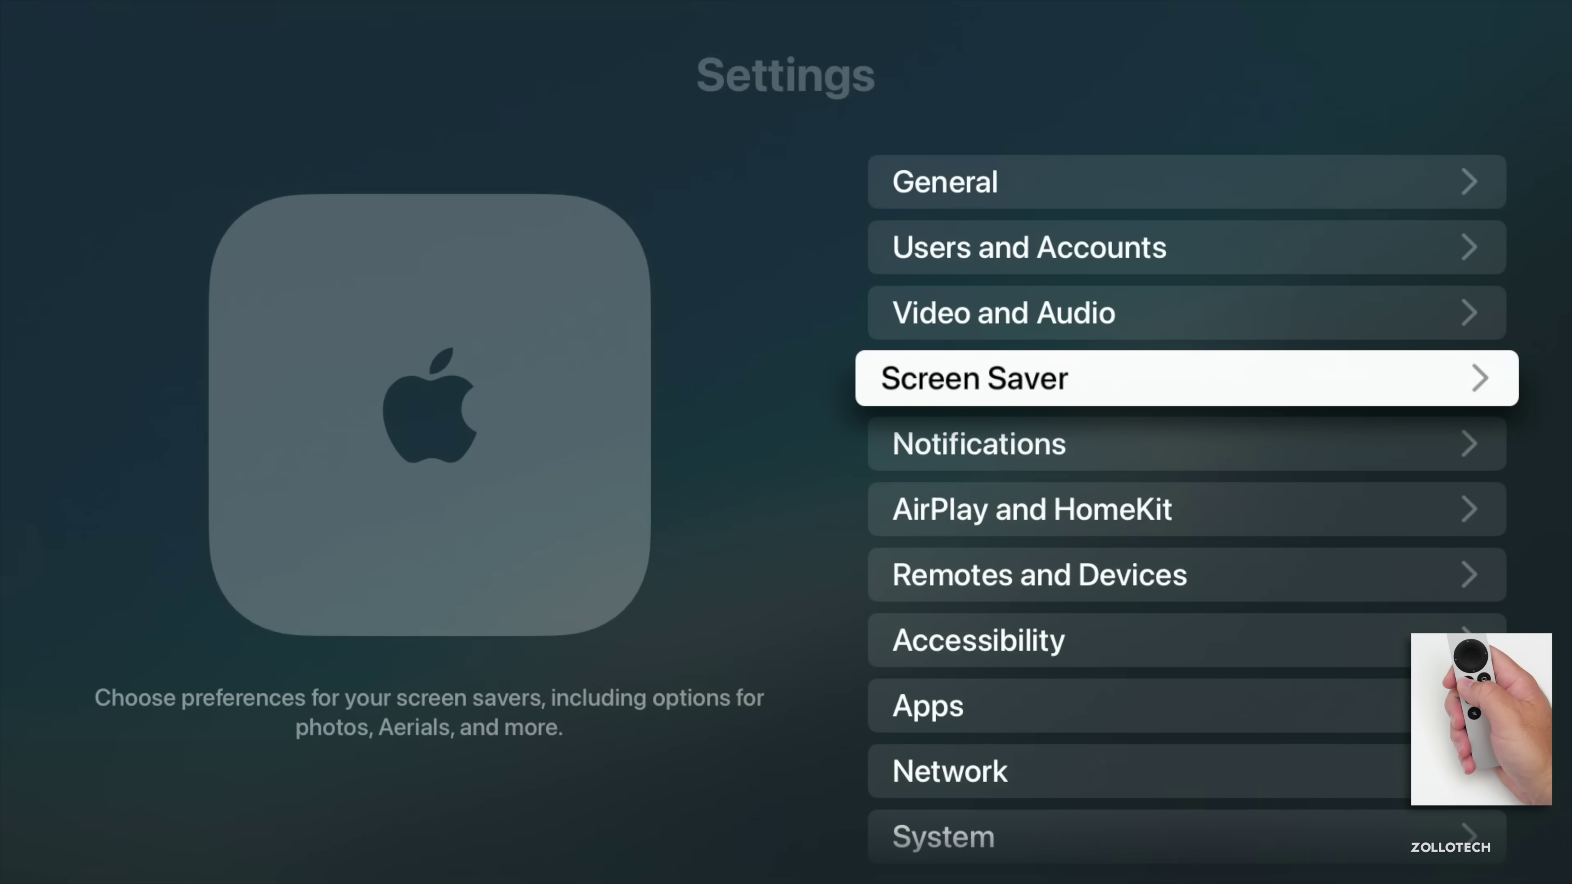
key(Escape)
Switch to the Apple TV app and browse to its Up Next row.
key(Up)
key(Up)
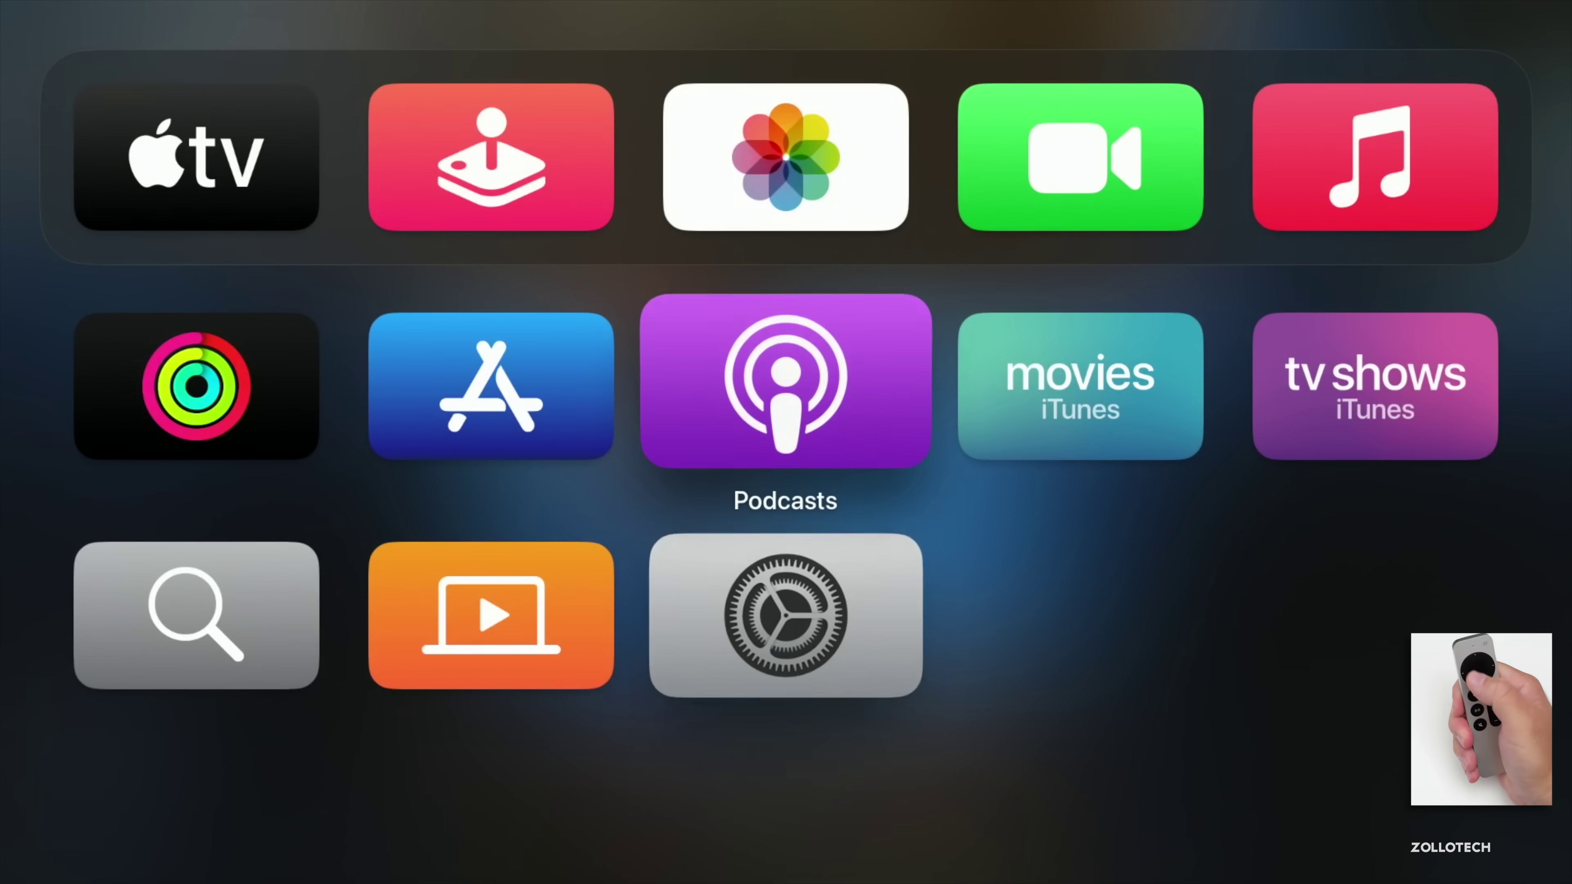
key(Home)
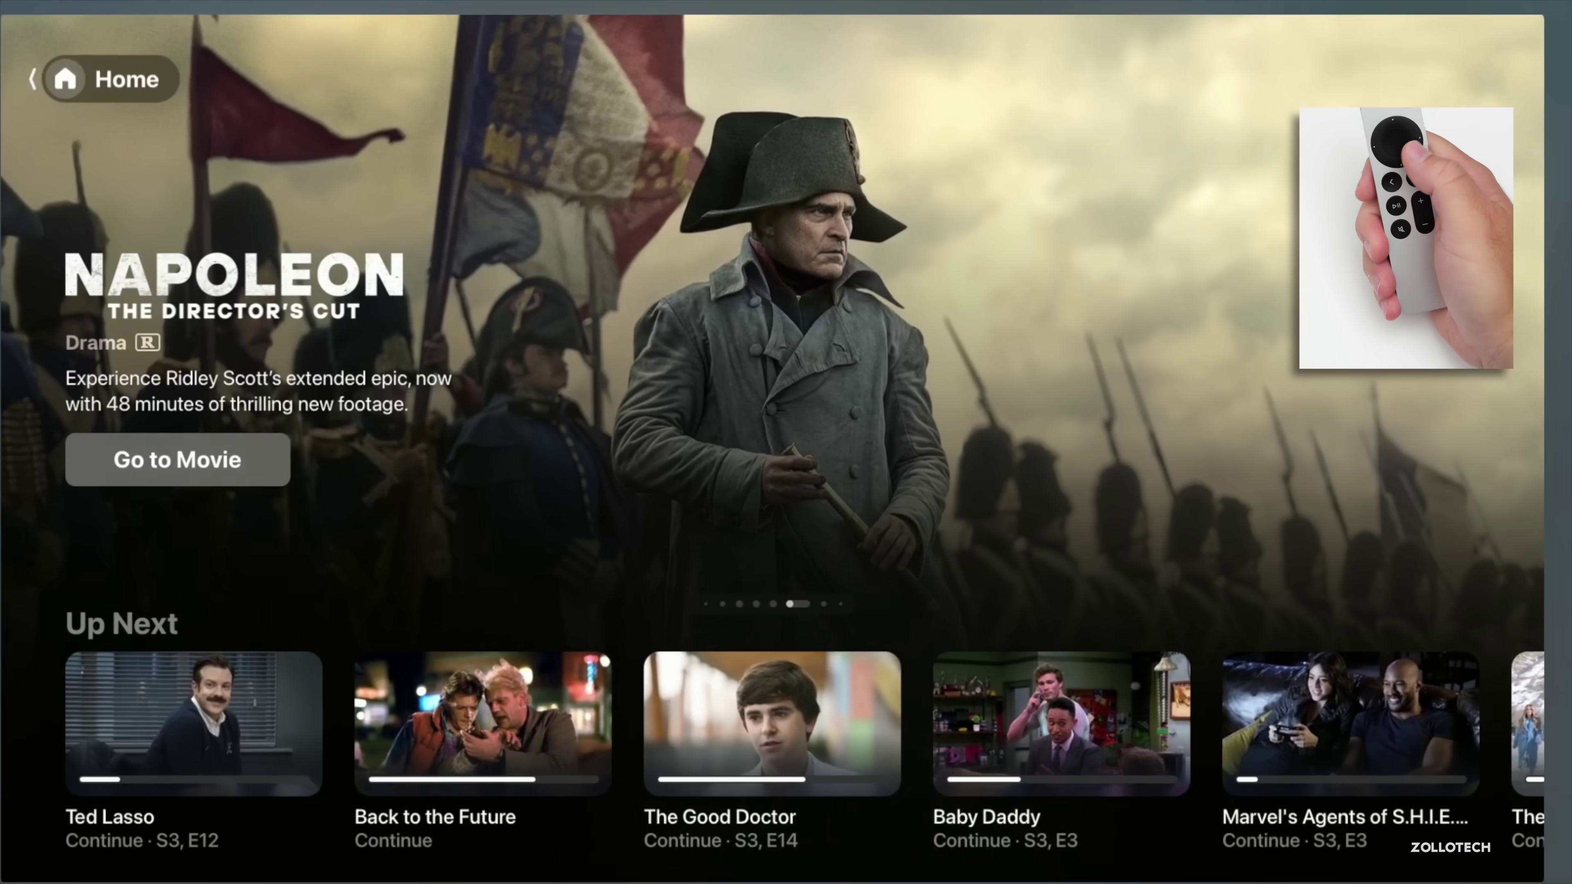
key(Down)
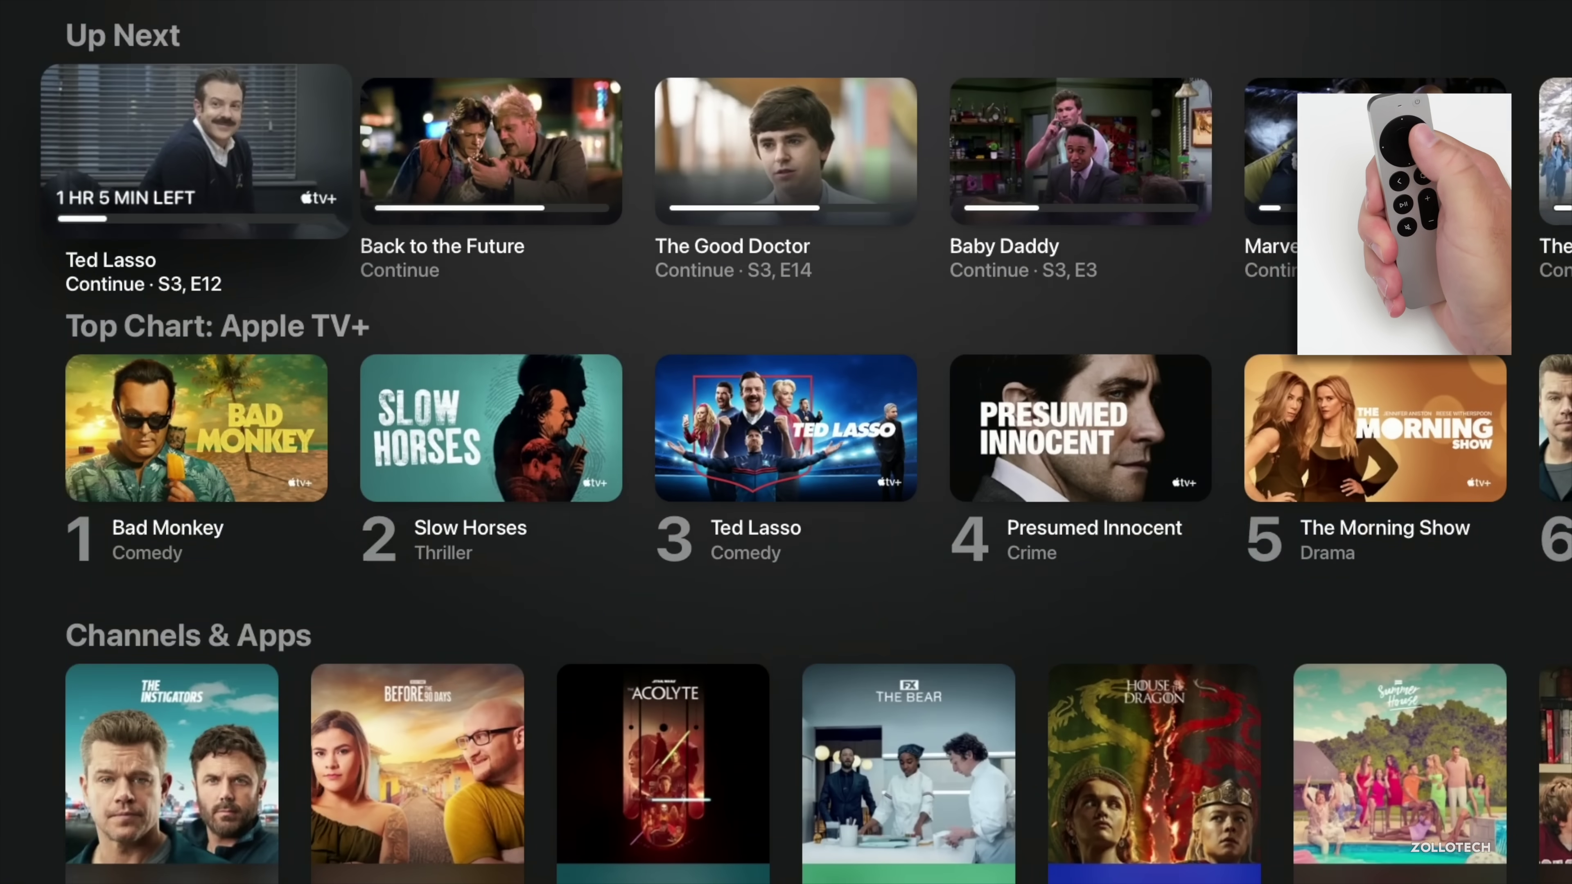
Open the Library section of the Apple TV app.
key(Left)
key(Down)
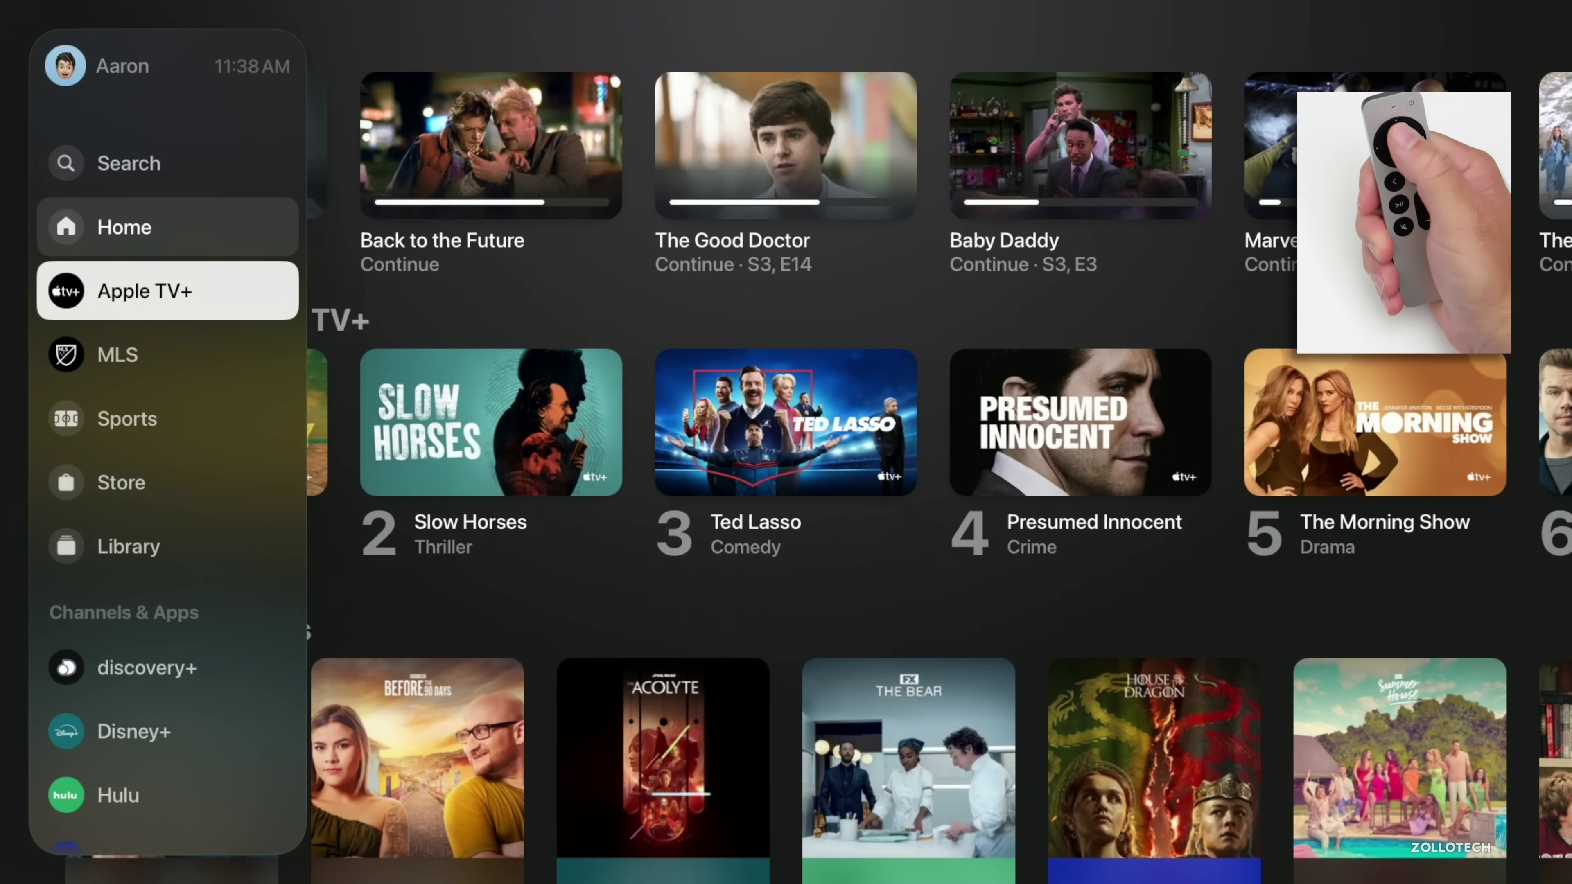
key(Down)
key(Down)
key(Down)
key(Down)
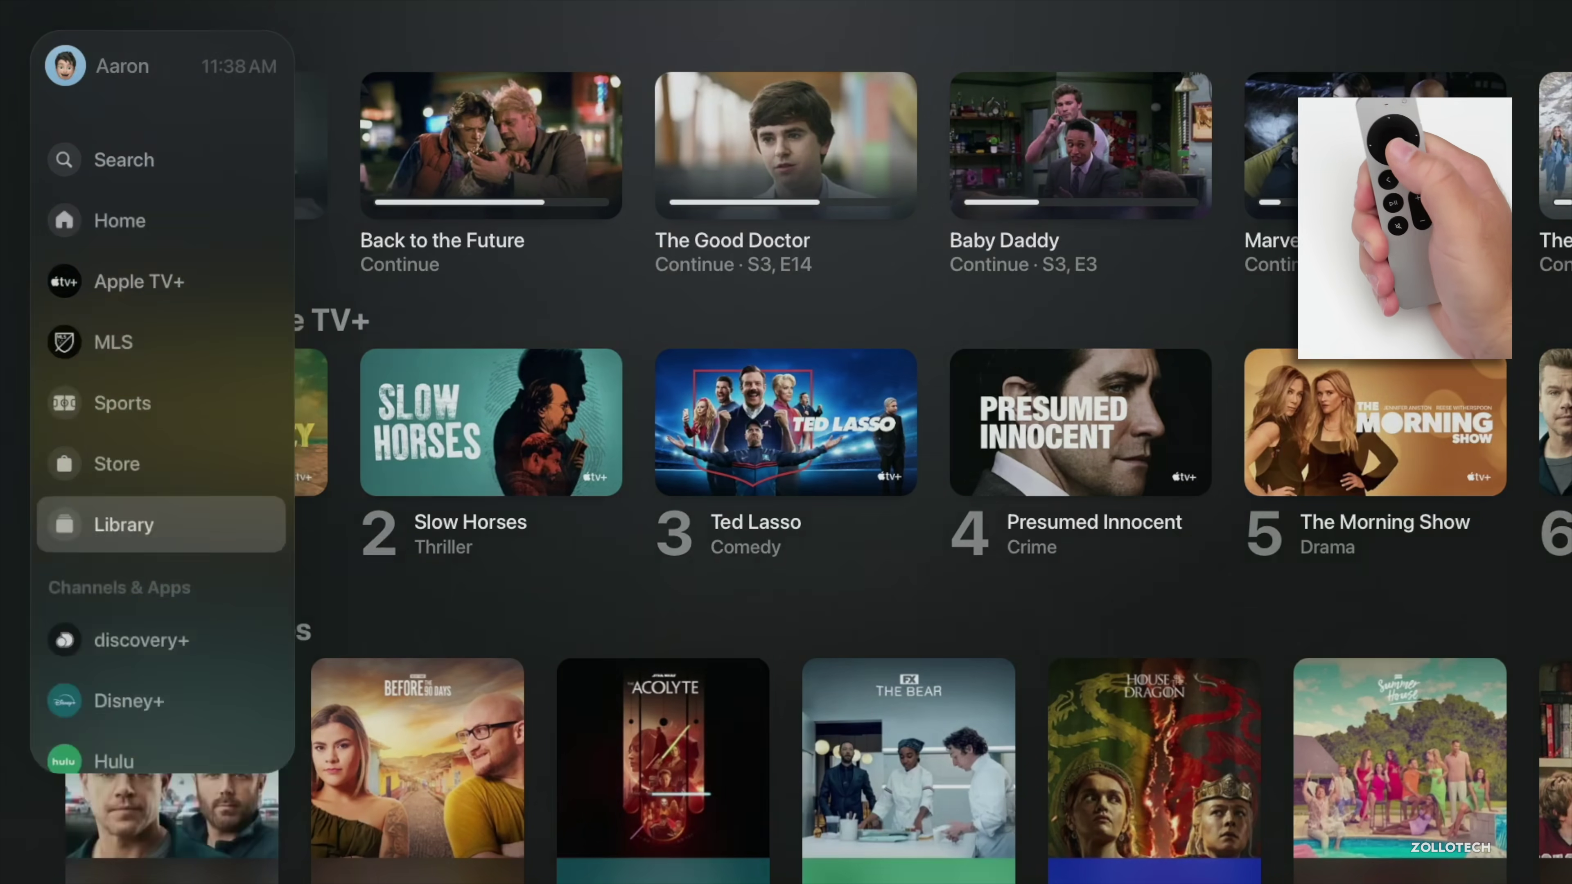
key(Return)
Bring up the quick options for Back to the Future in the Movies library and highlight Go to Movie.
key(Right)
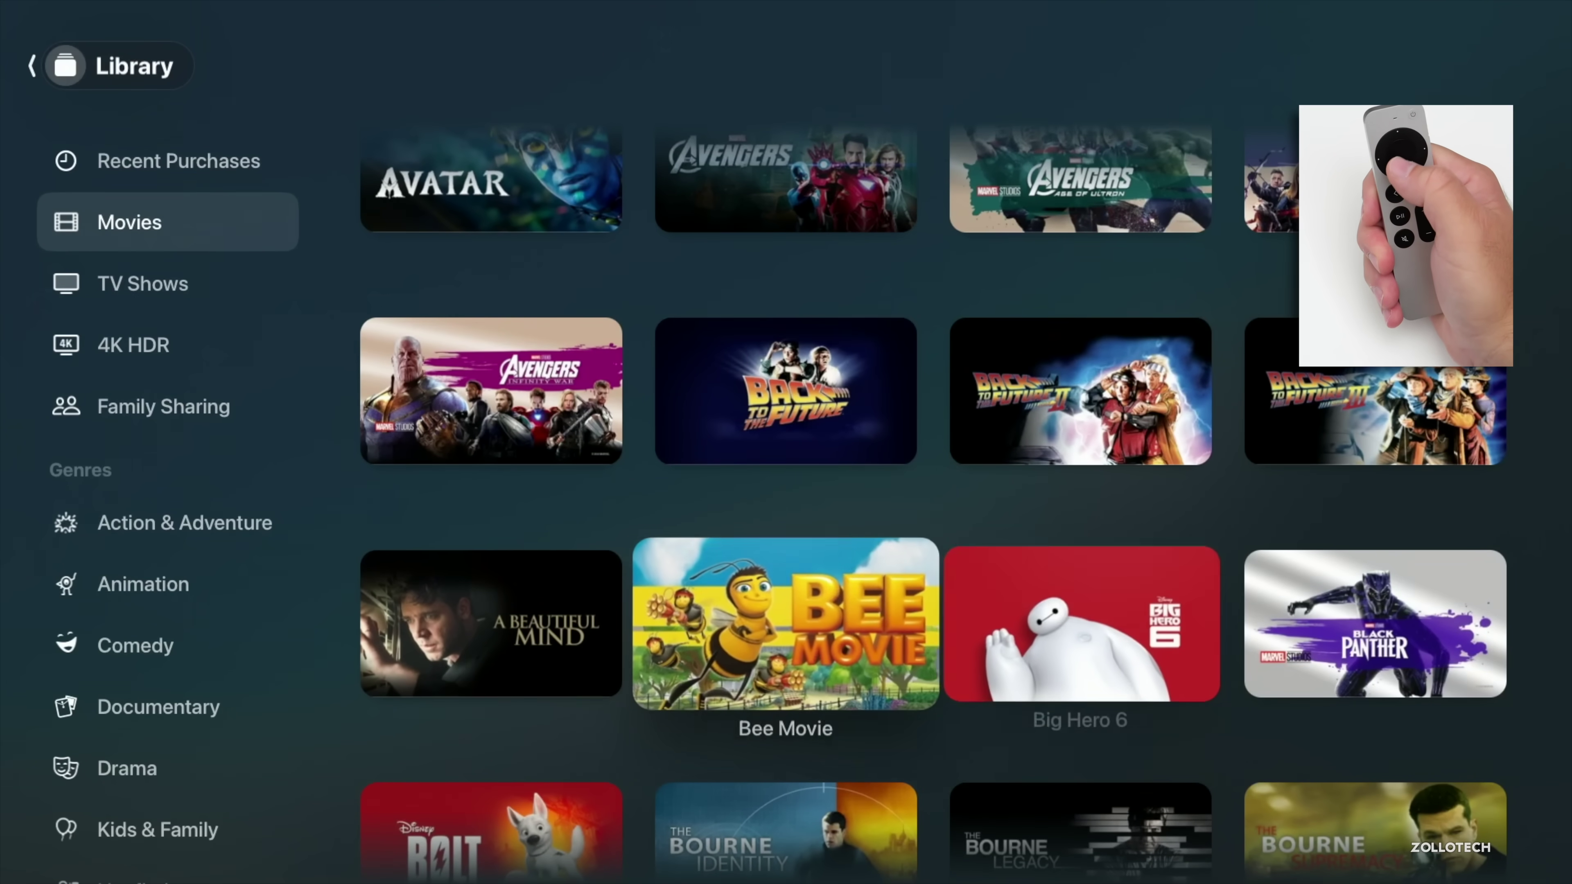
key(Right)
key(Up)
key(Left)
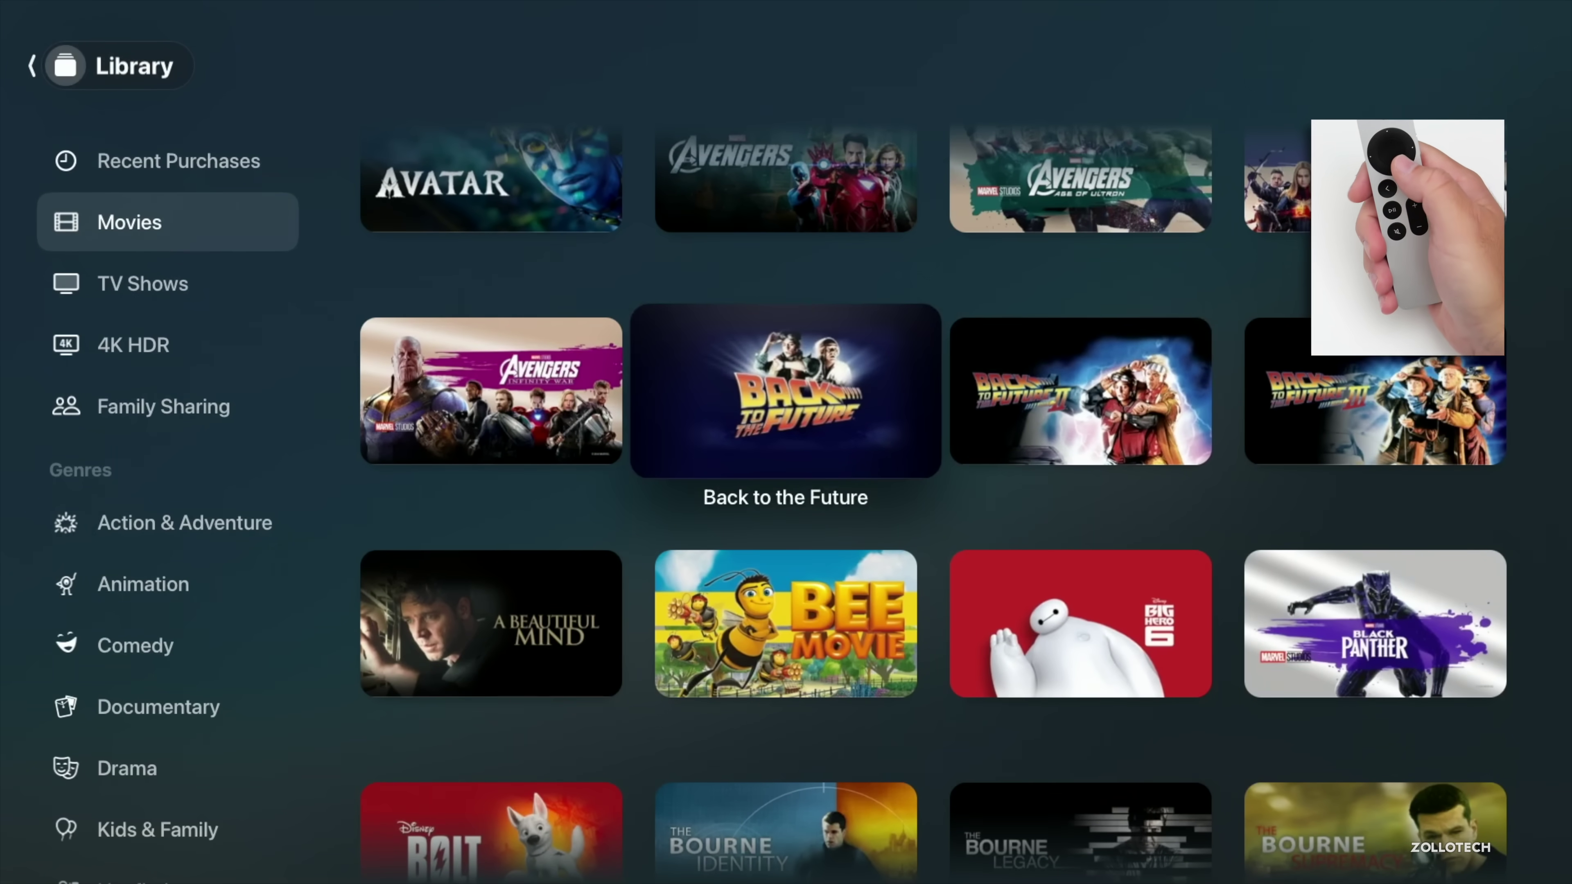
key(Return)
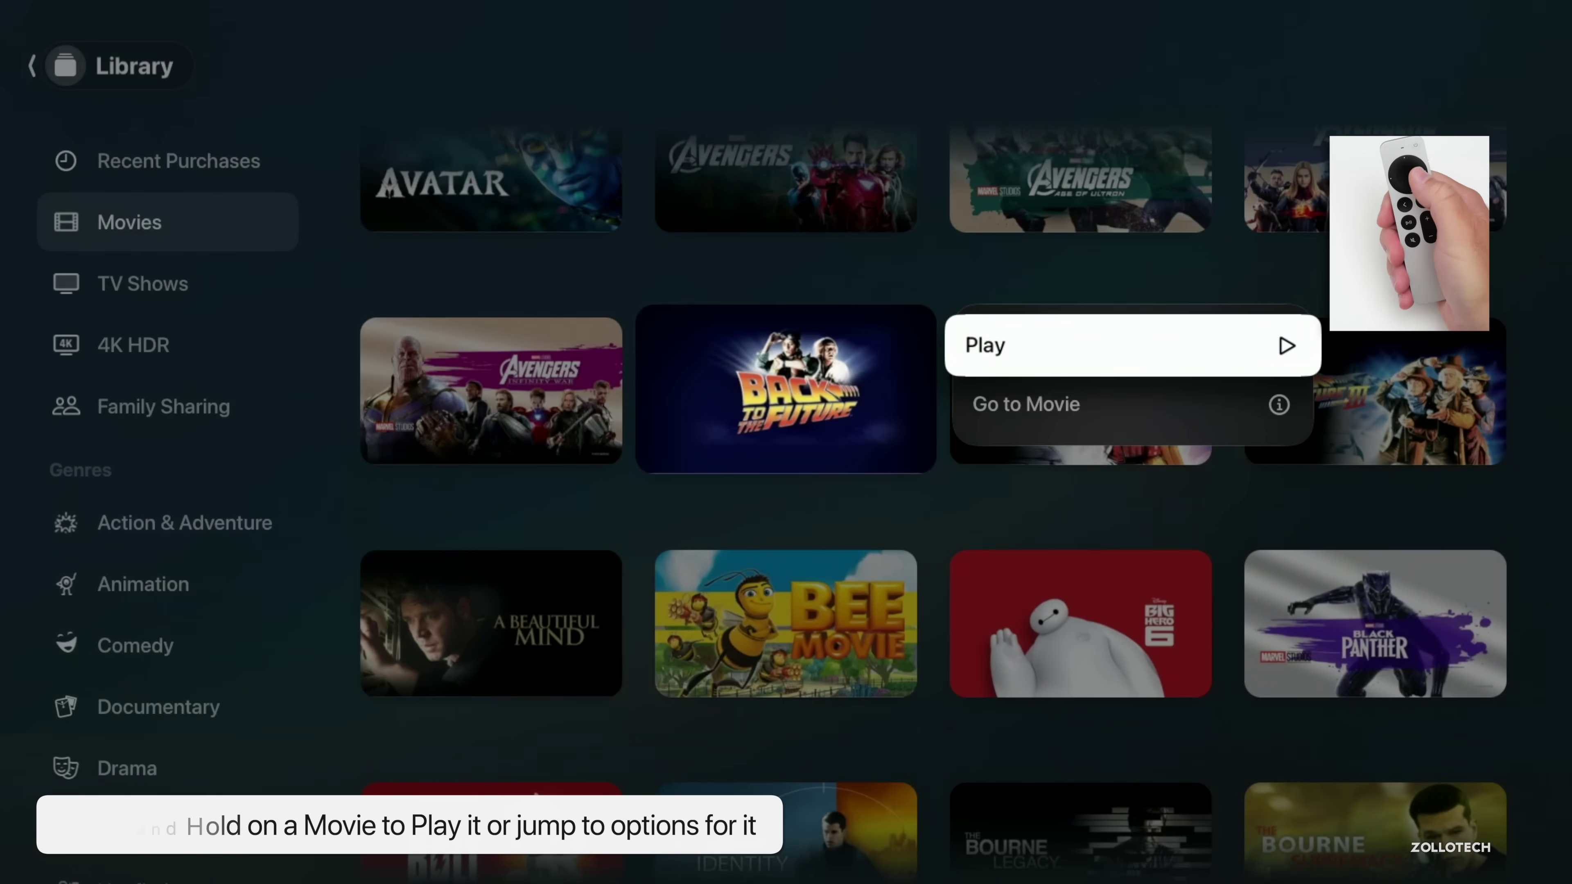
key(Down)
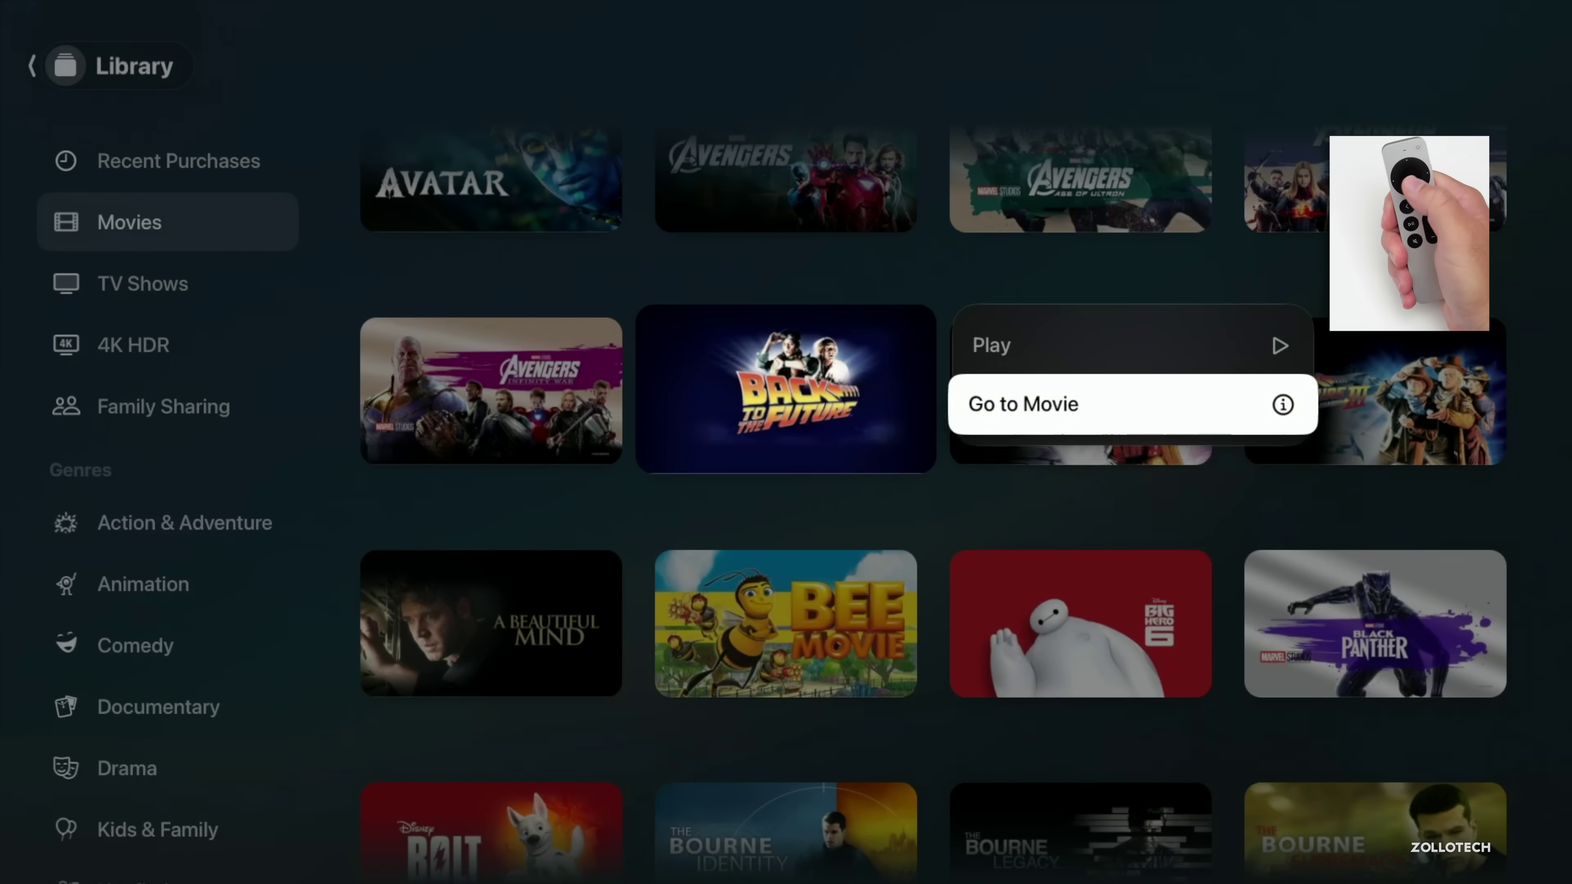
View the Back to the Future movie page through its Trailers, Related, iTunes Extras and How to Watch sections, and return to the library.
key(Return)
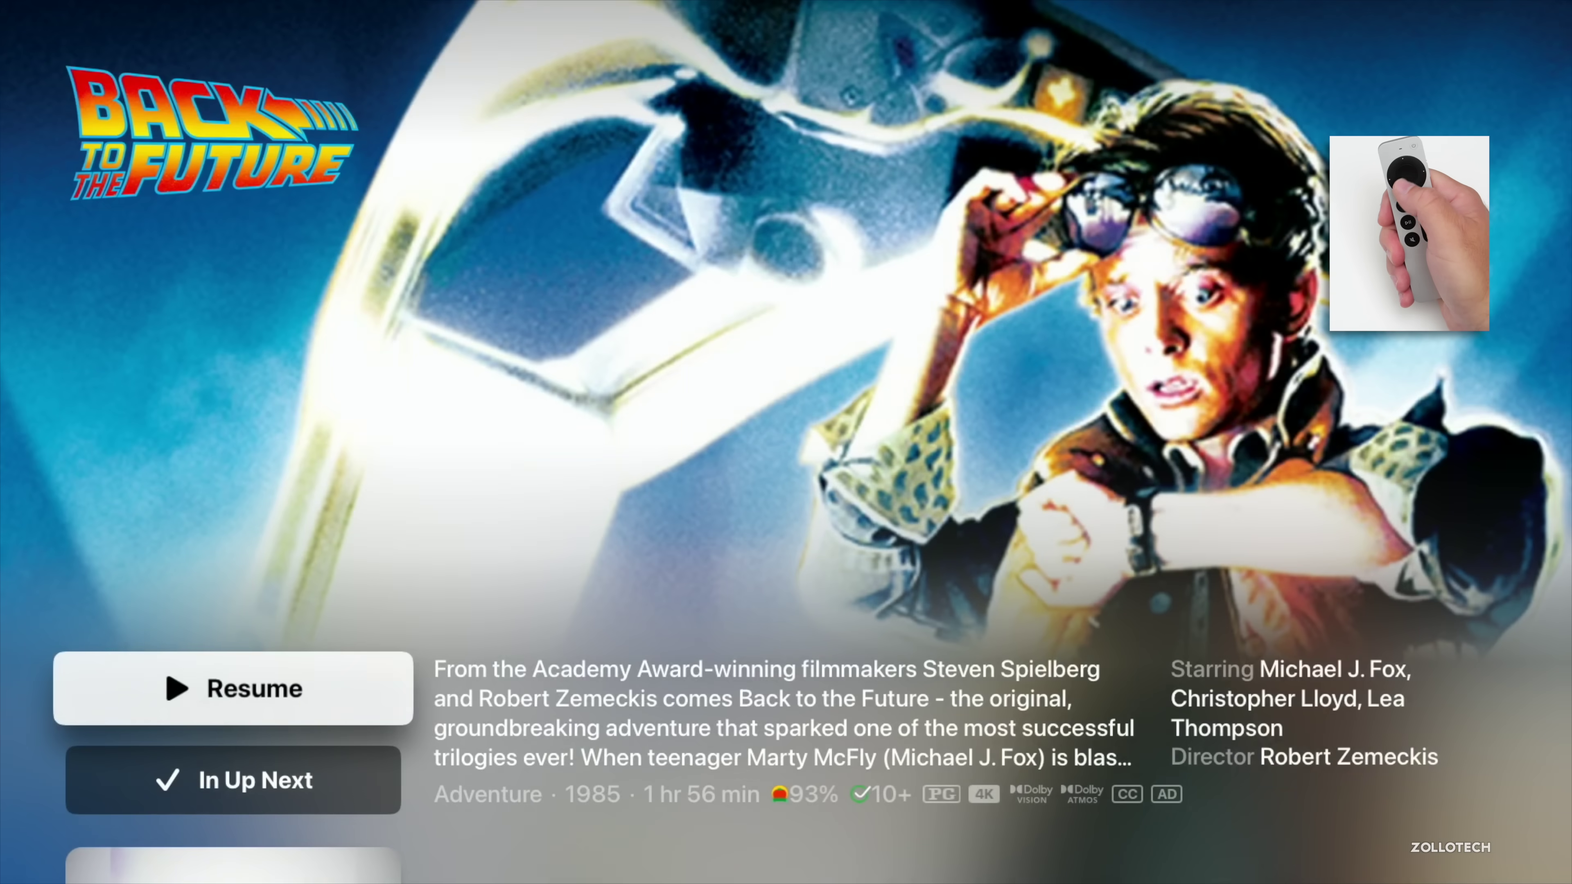
key(Down)
key(Down)
key(Down)
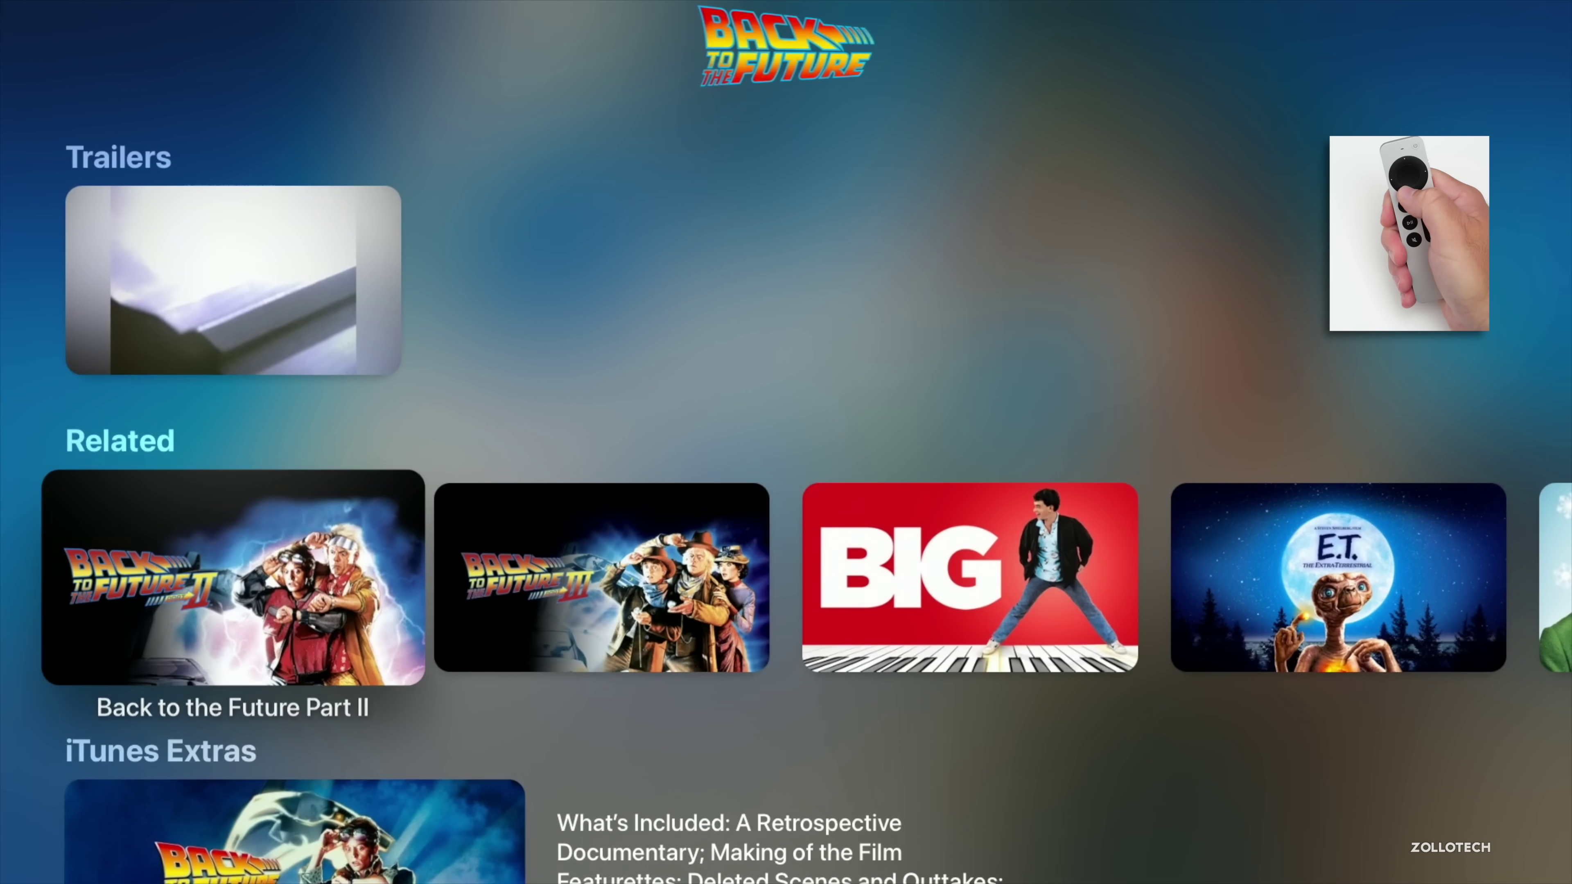
key(Down)
key(Down)
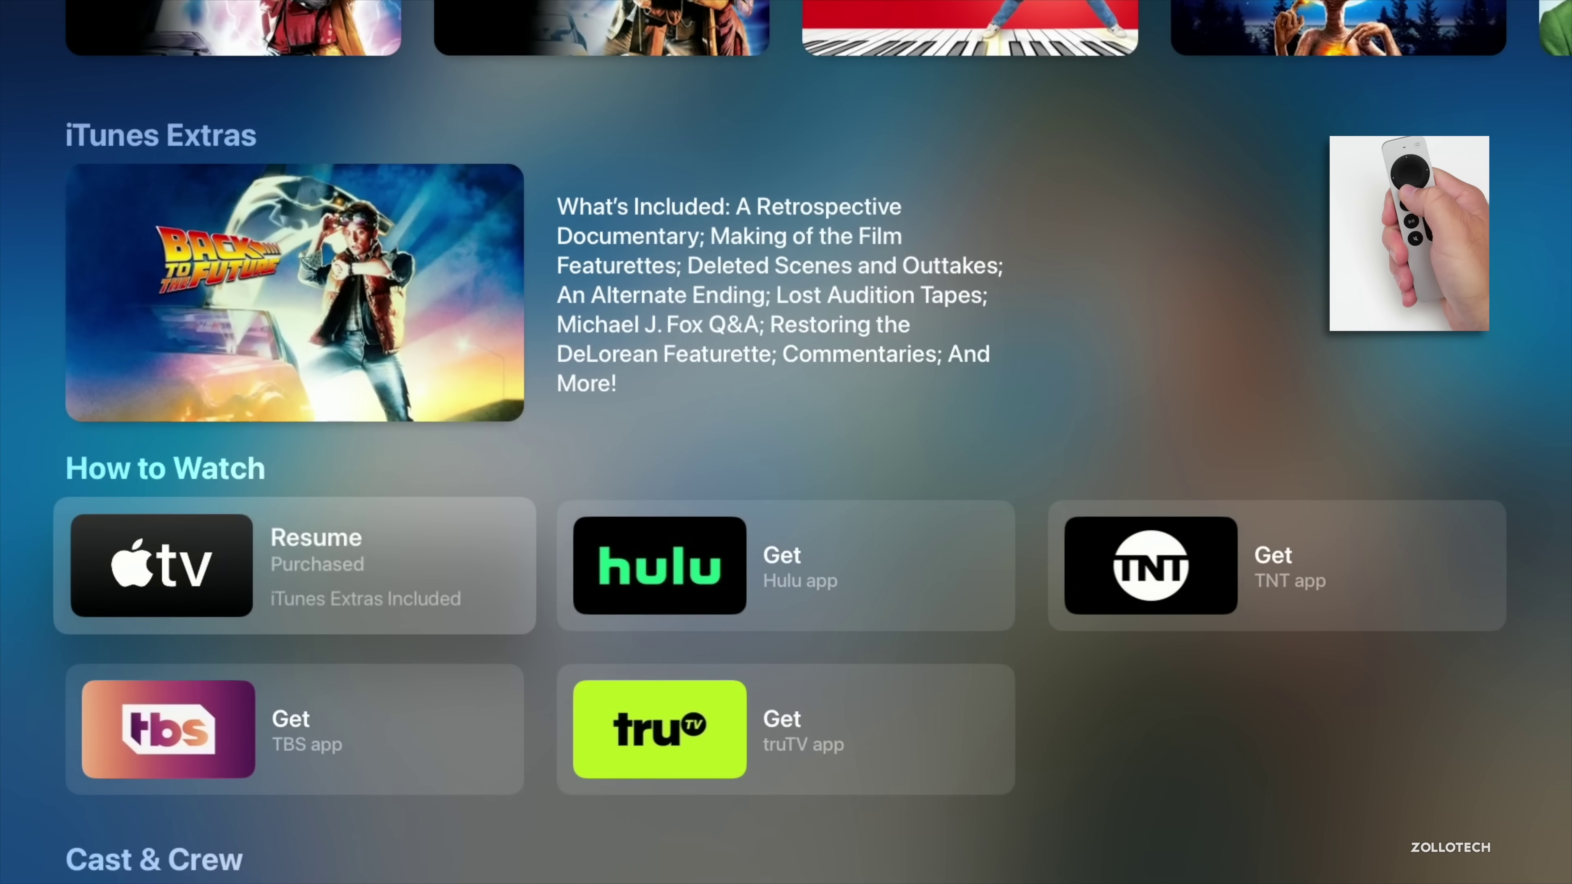
key(Escape)
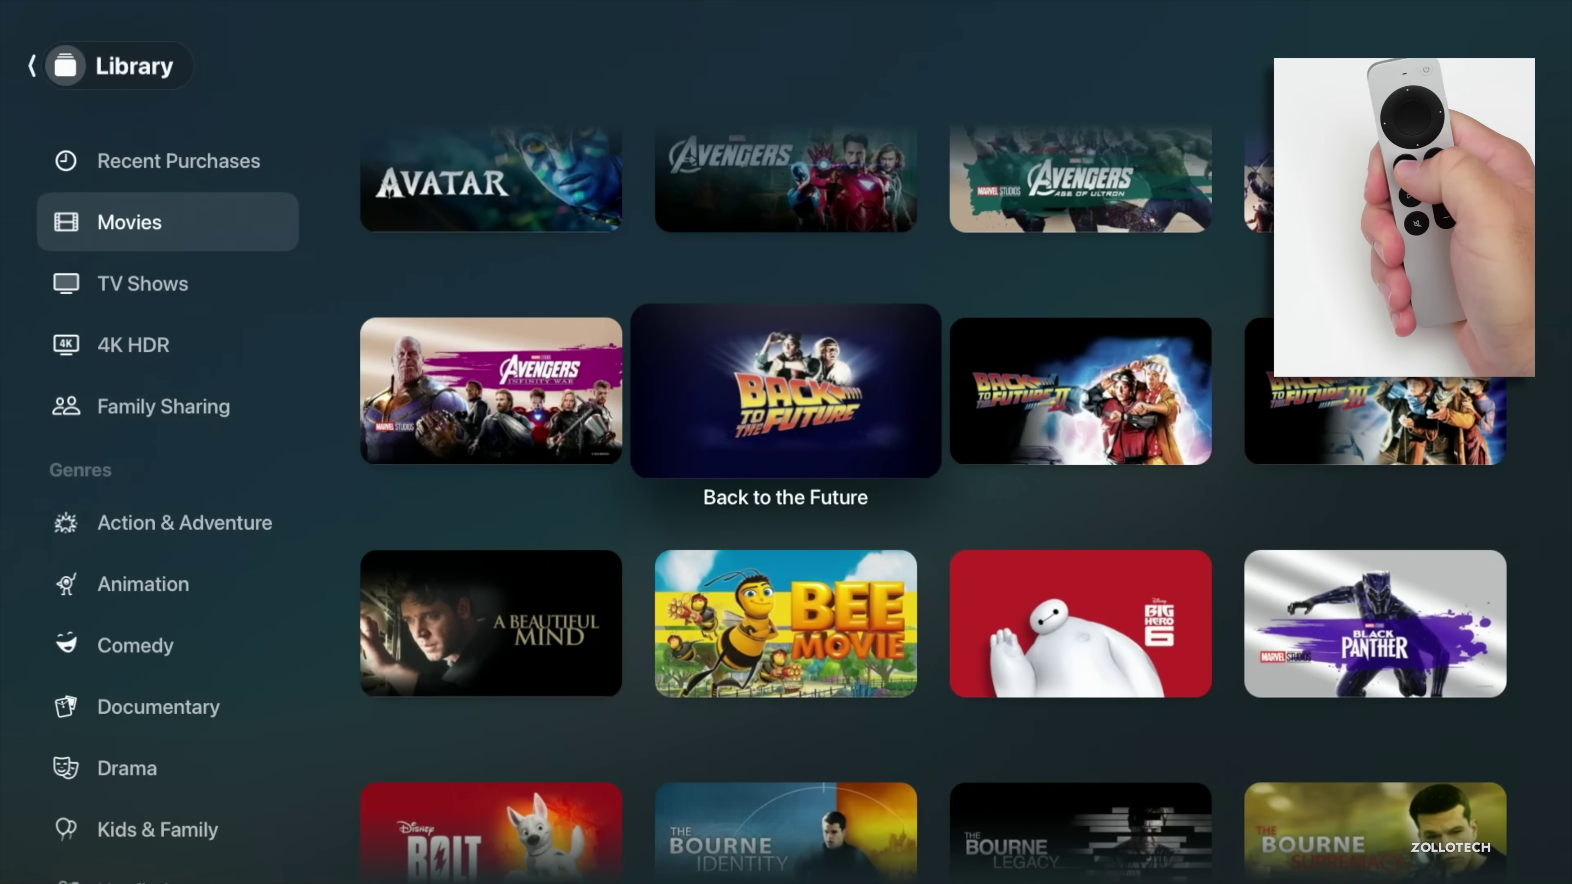
Switch to the Sports section, browse its league and live game rows, and return to the featured game.
key(Escape)
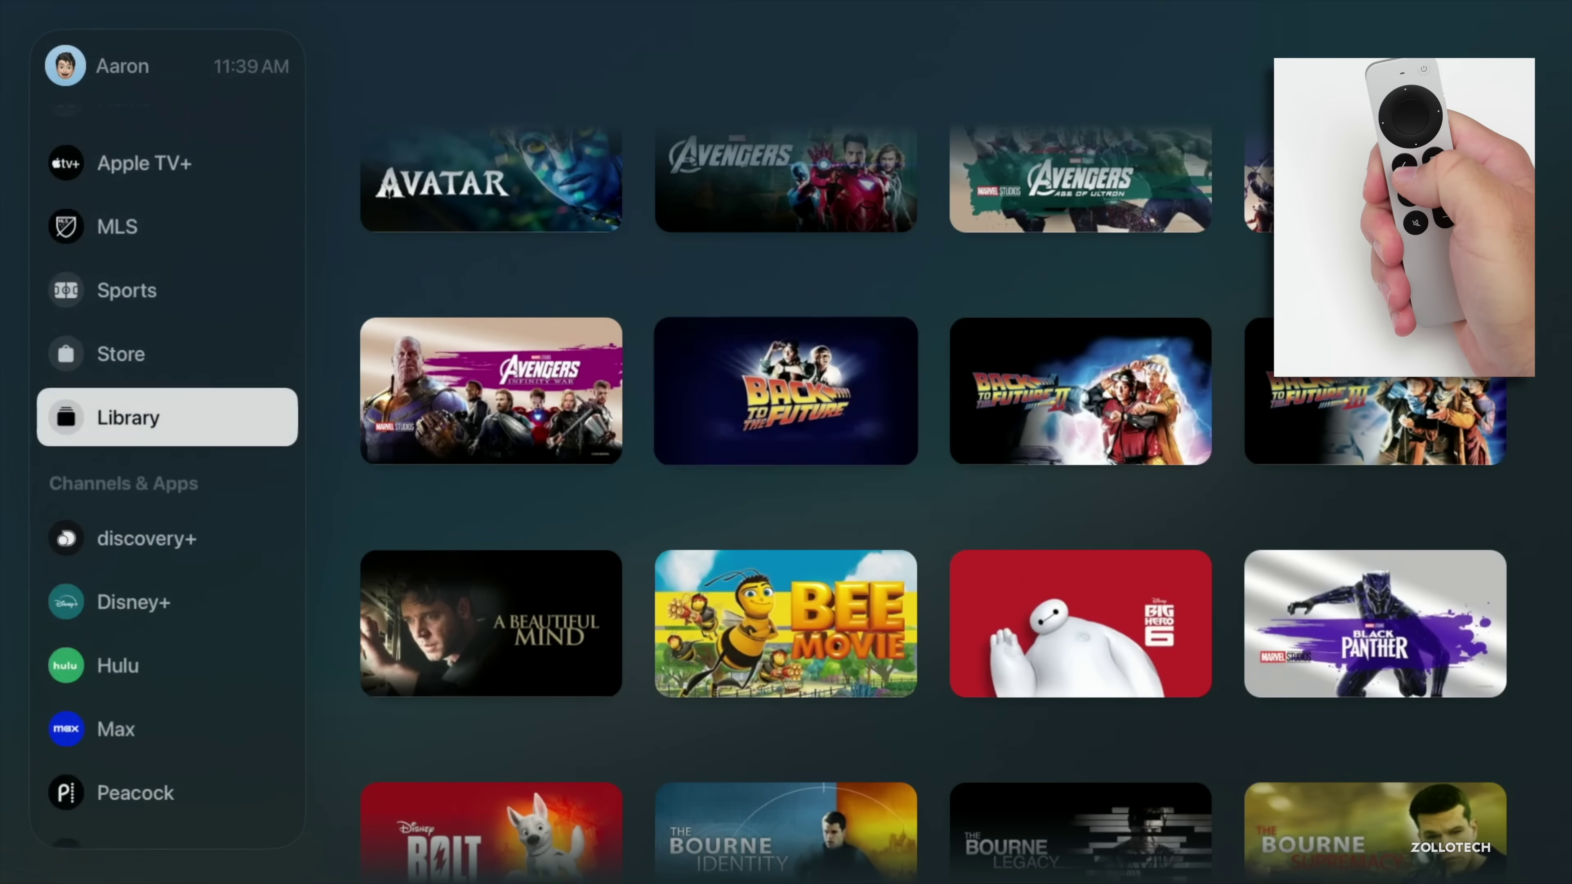
key(Return)
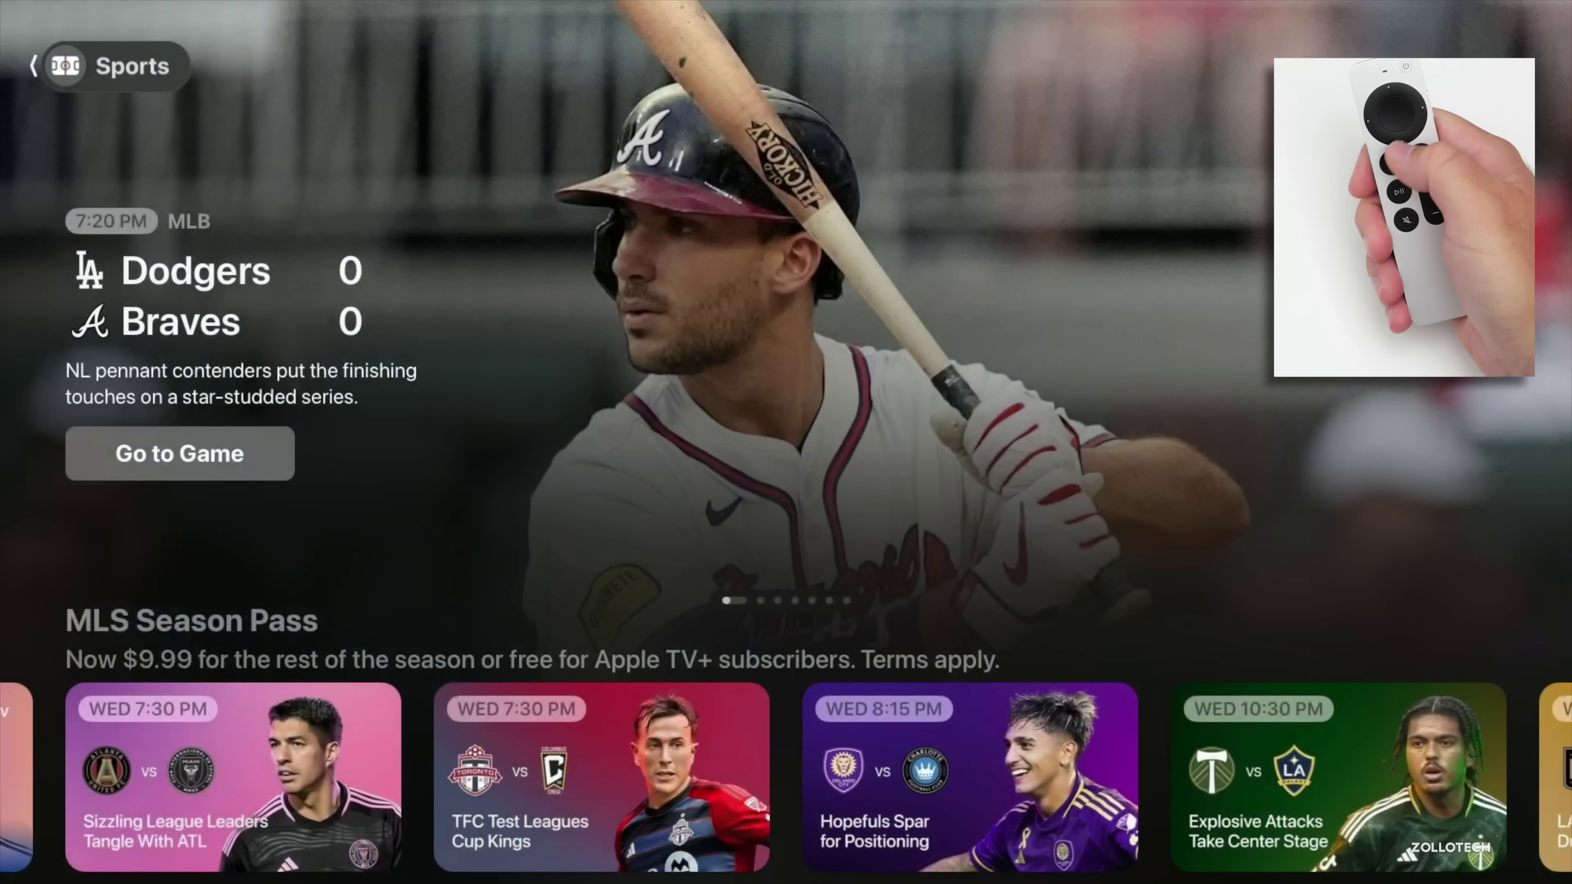
key(Down)
key(Down)
key(Down)
key(Down)
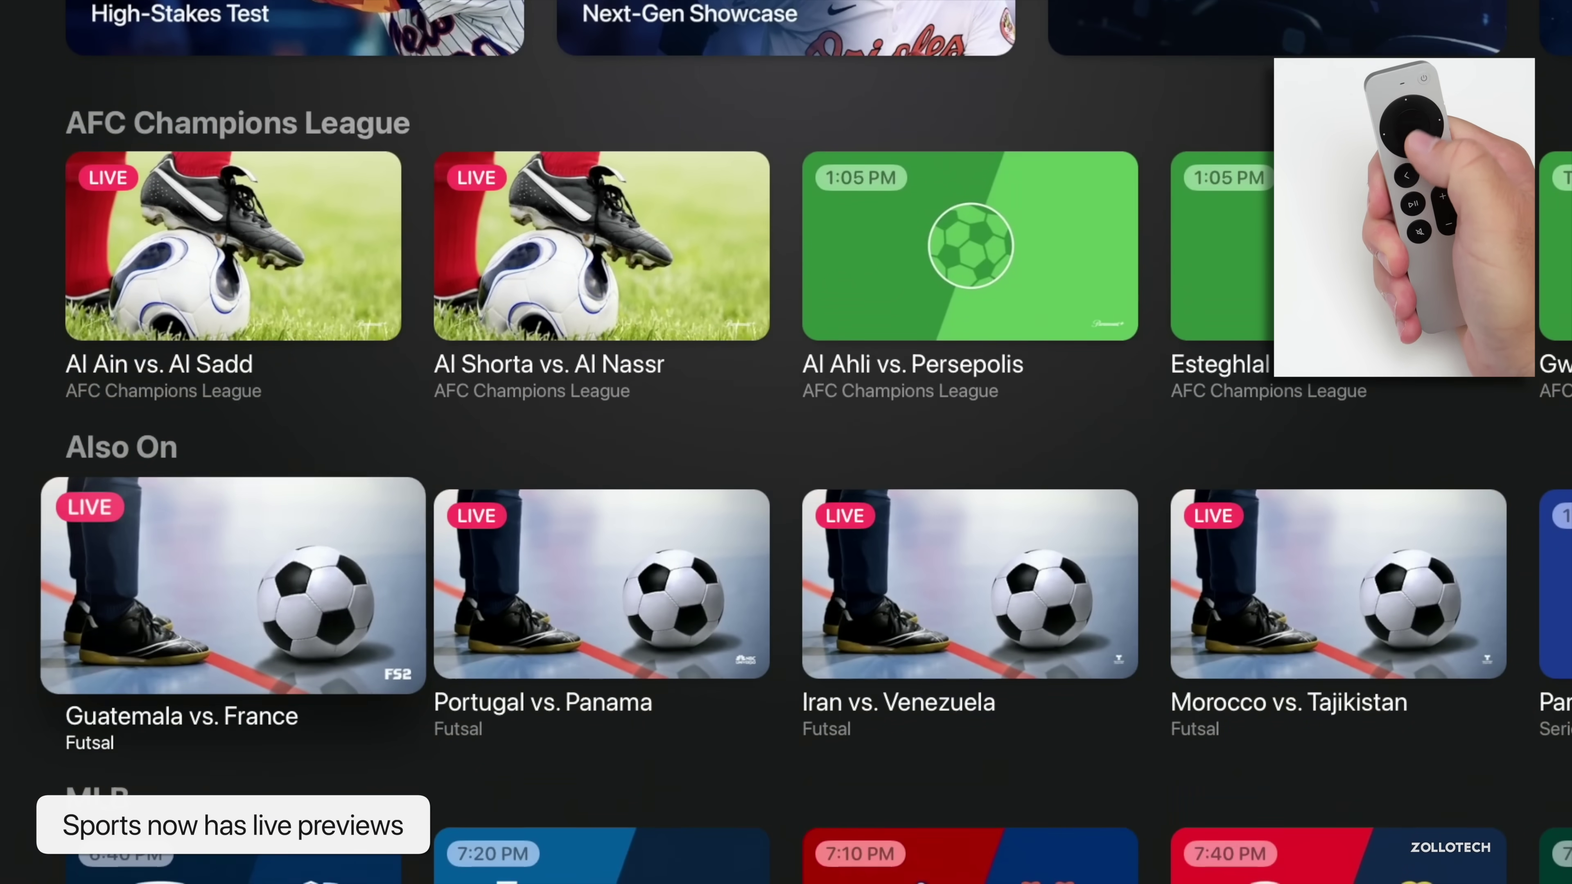
key(Down)
key(Down)
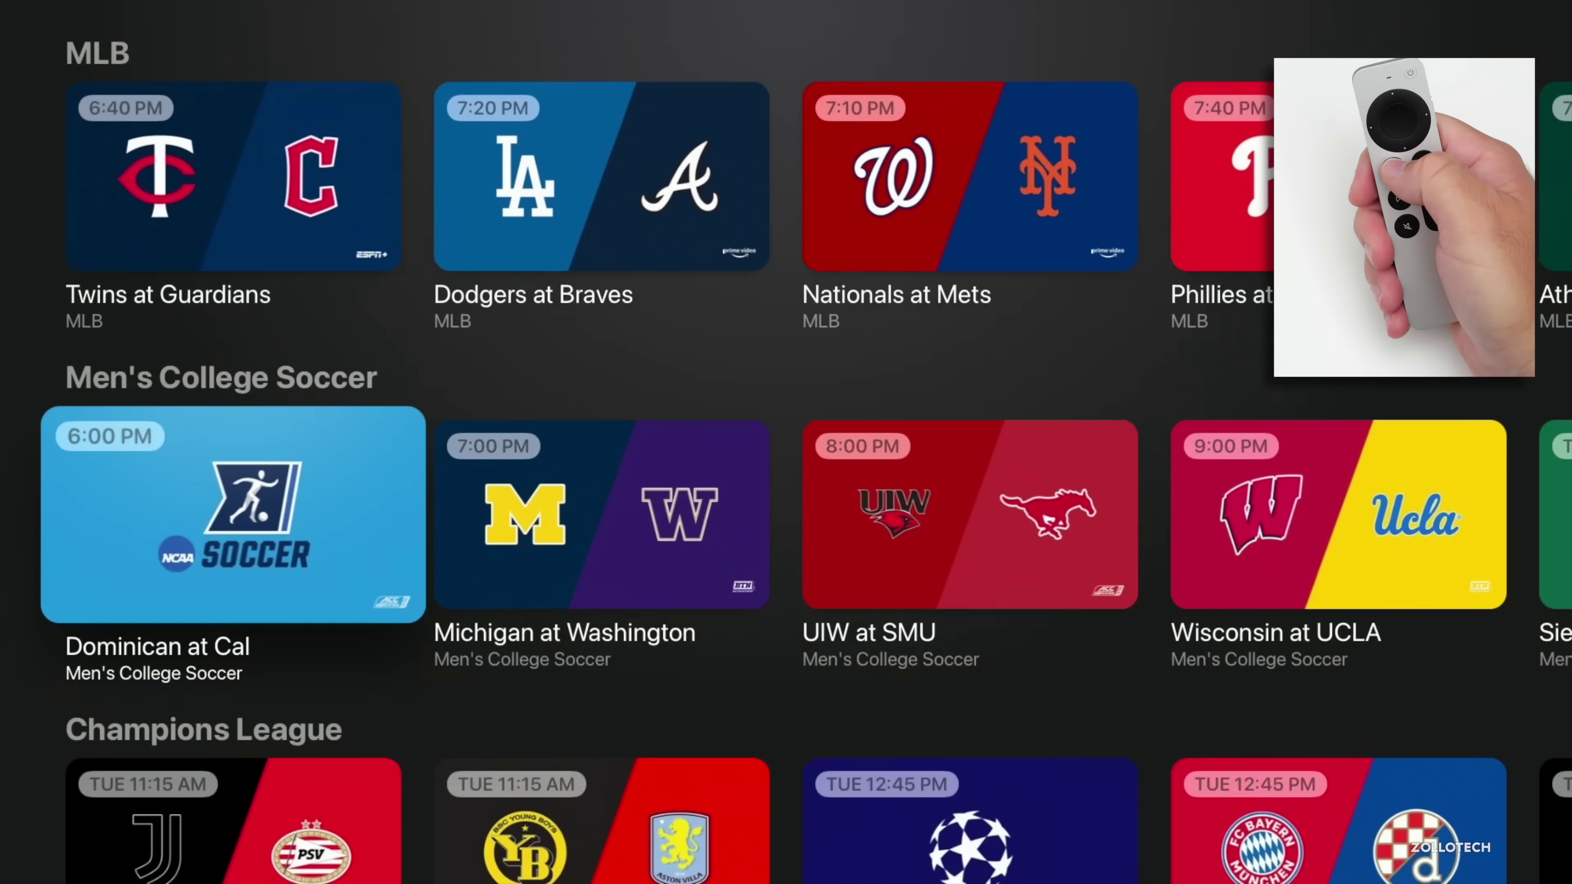
key(Escape)
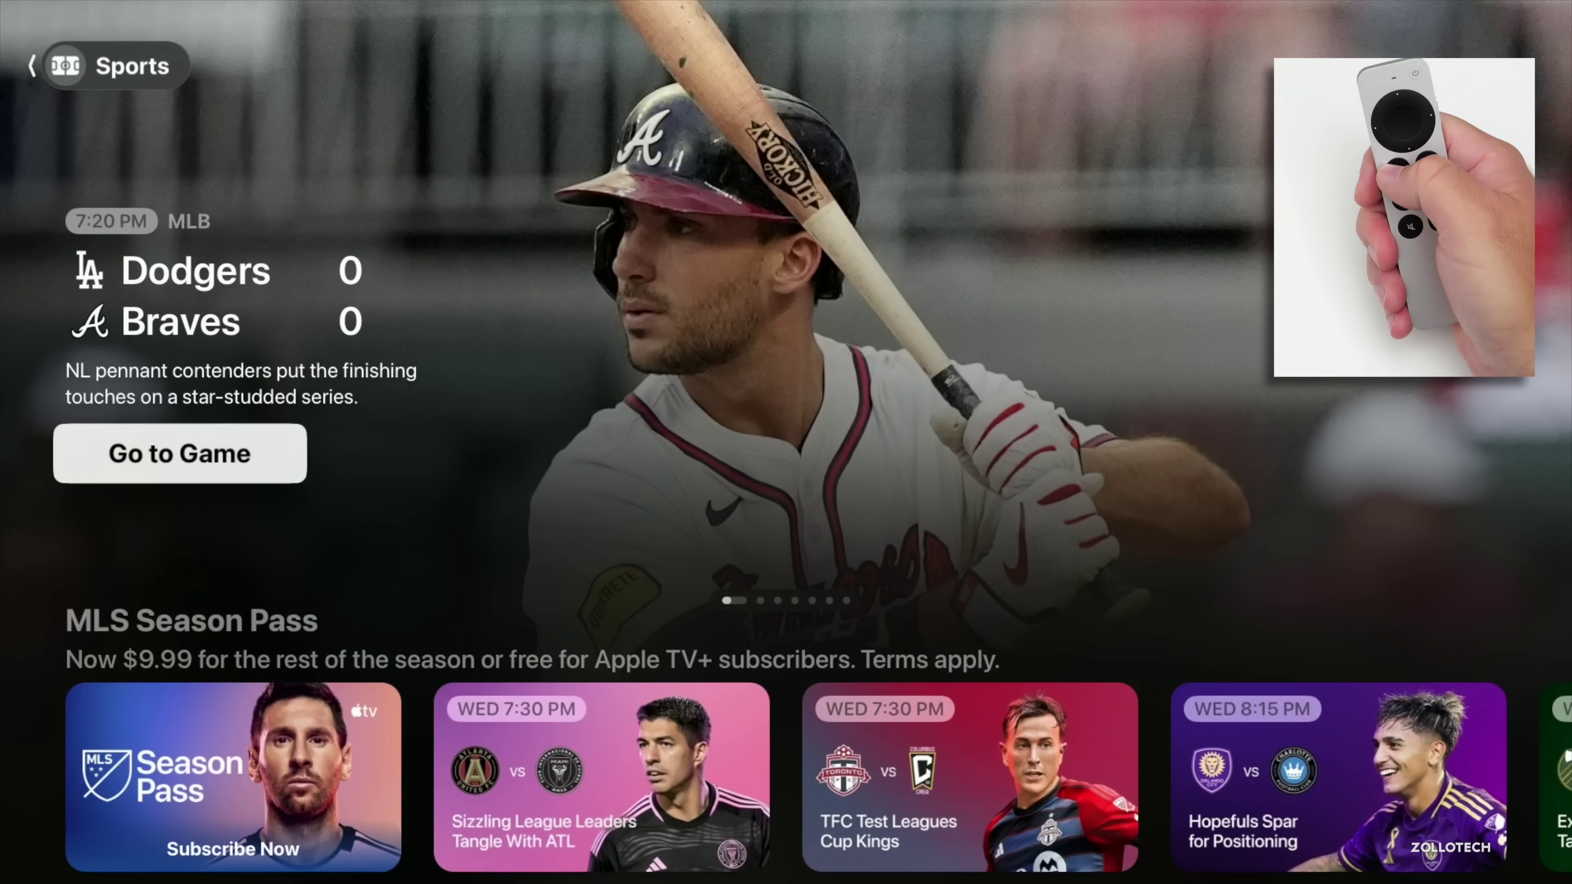
Open the Apple TV+ section and go to its Up Next on Apple TV+ row.
key(Escape)
key(Up)
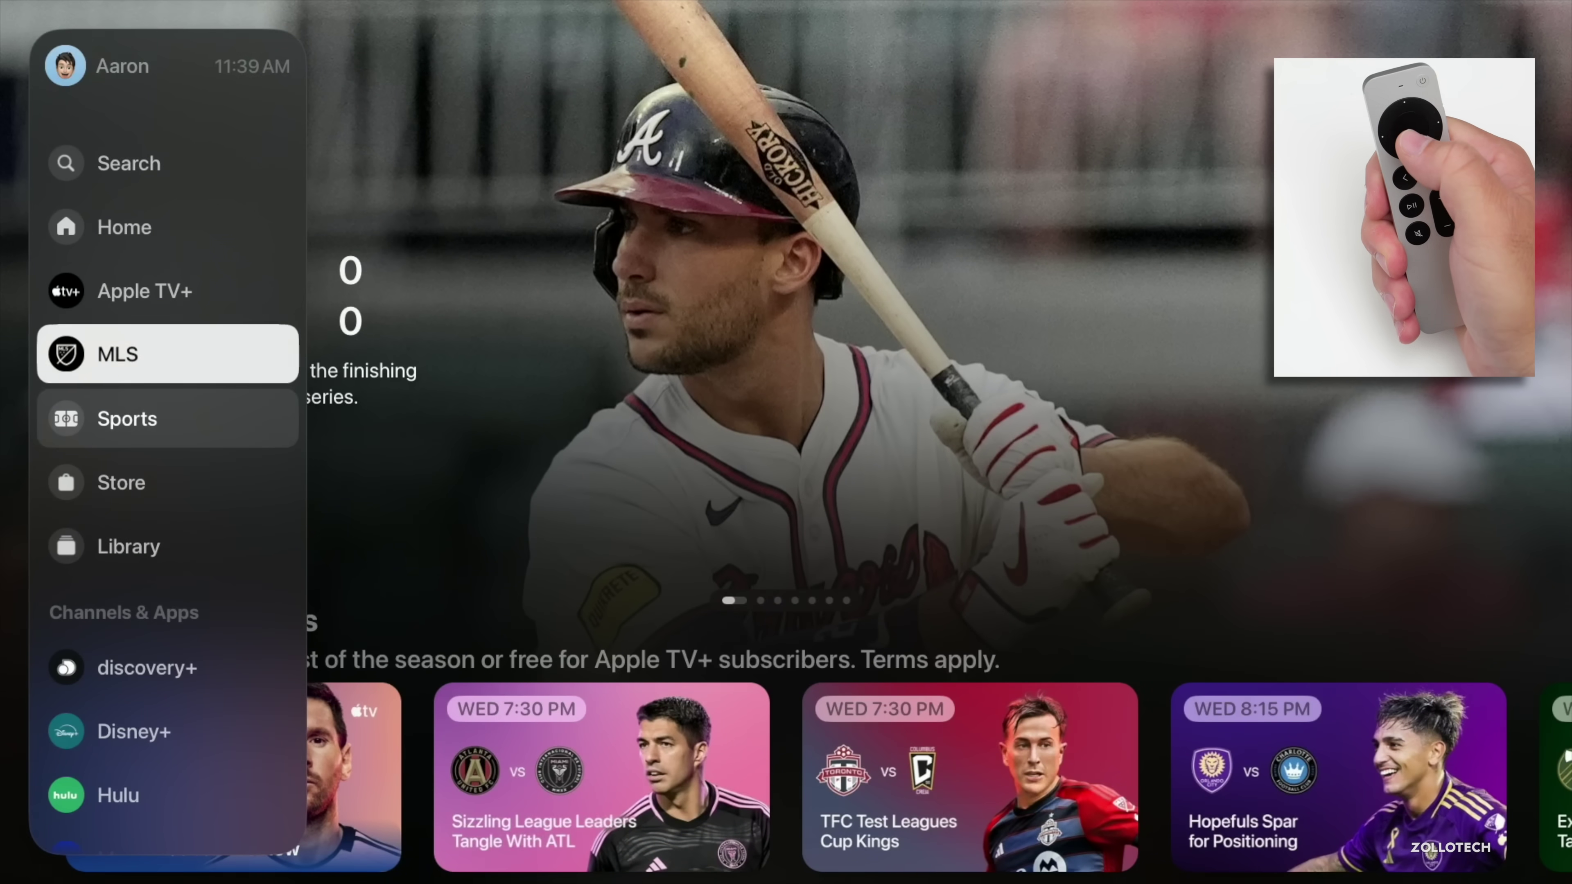
key(Up)
key(Return)
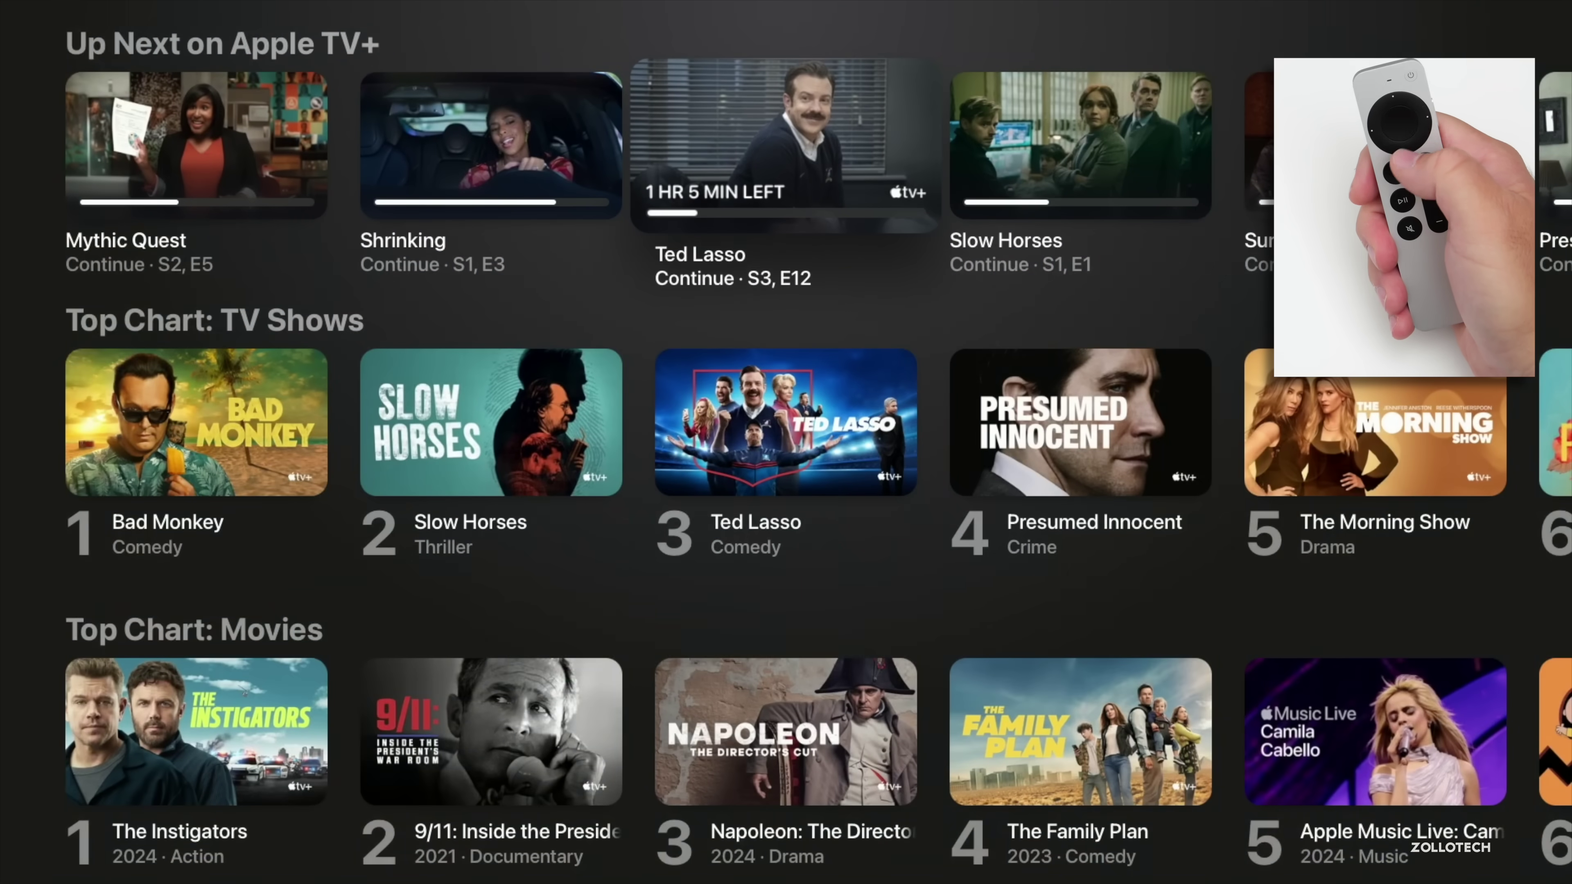
Bring up the InSight information for the Ted Lasso episode S3, E12.
key(Left)
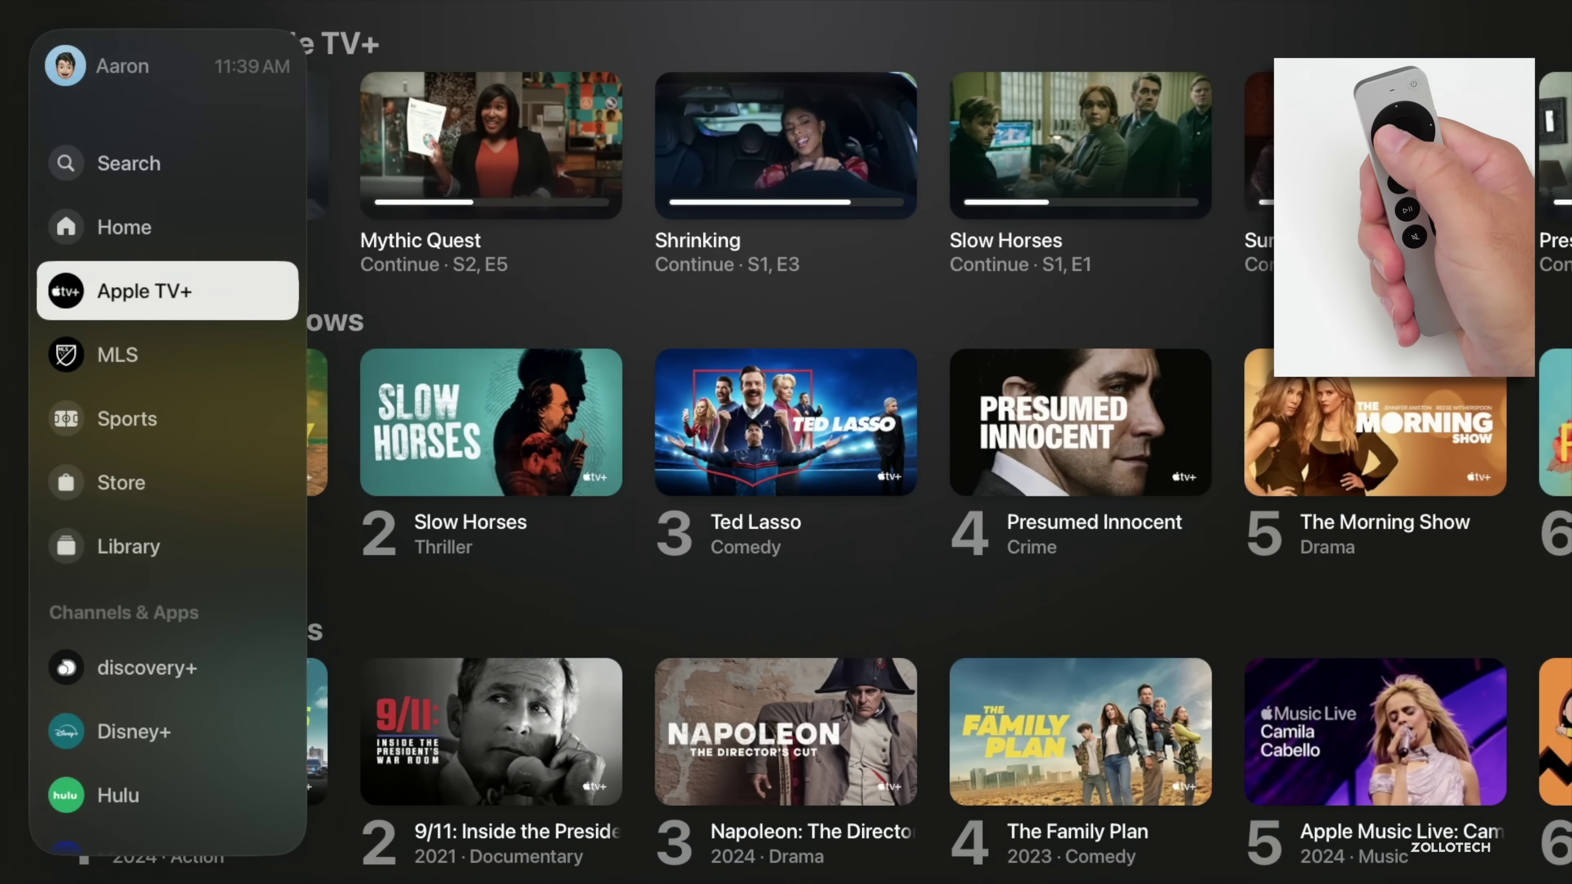
key(Right)
key(Right)
key(Left)
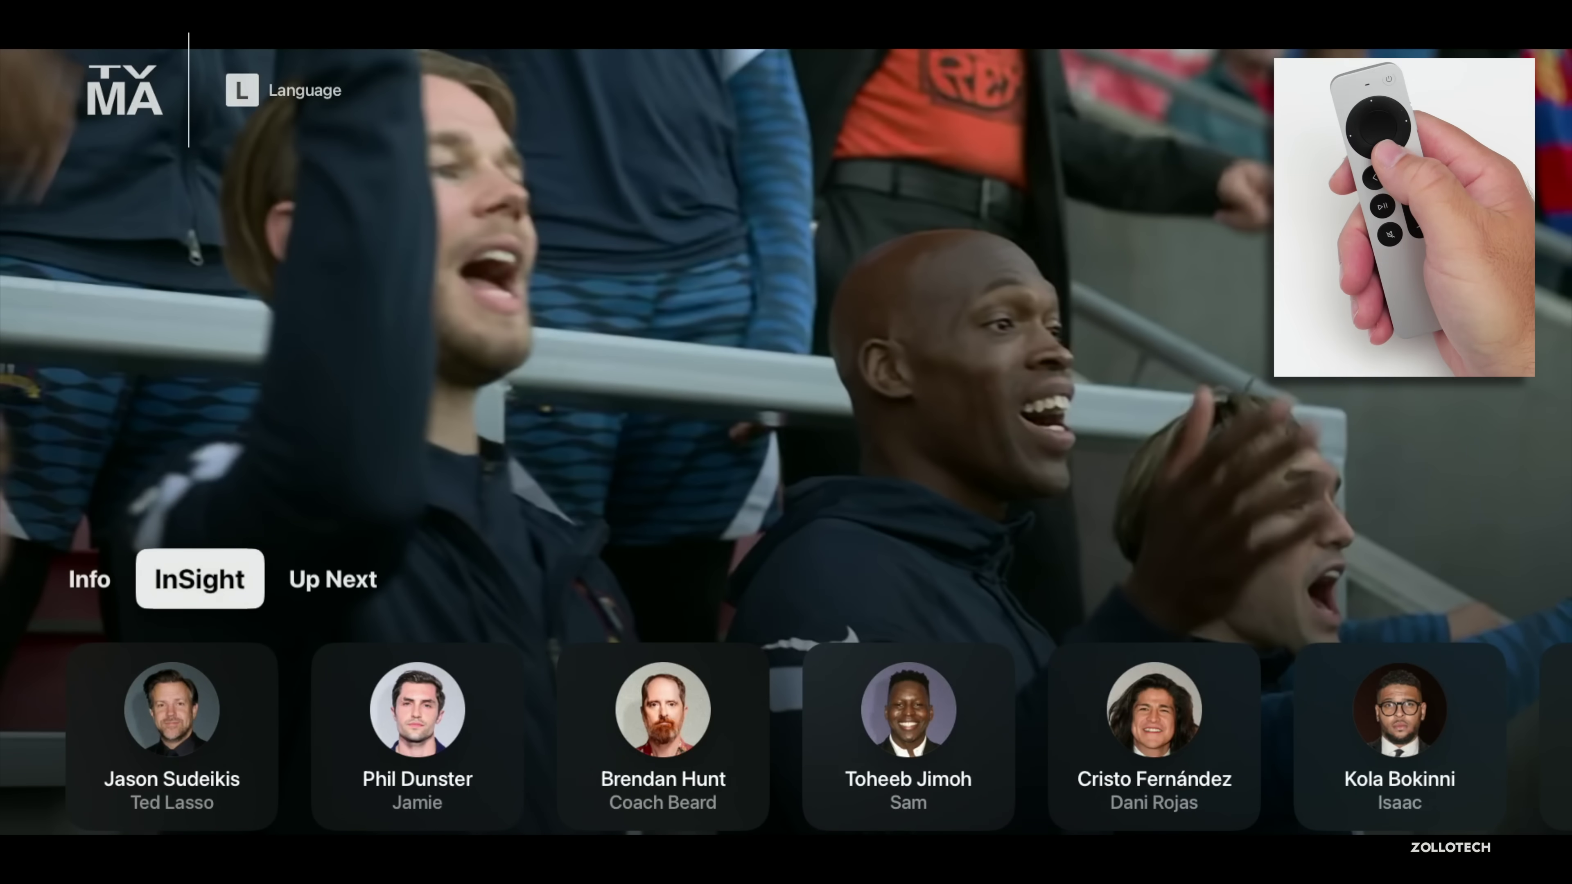
Go through the InSight cast cards to the song So Long, Farewell and add it to the Music library.
key(Down)
key(Right)
key(Right)
key(Right)
key(Right)
key(Right)
key(Right)
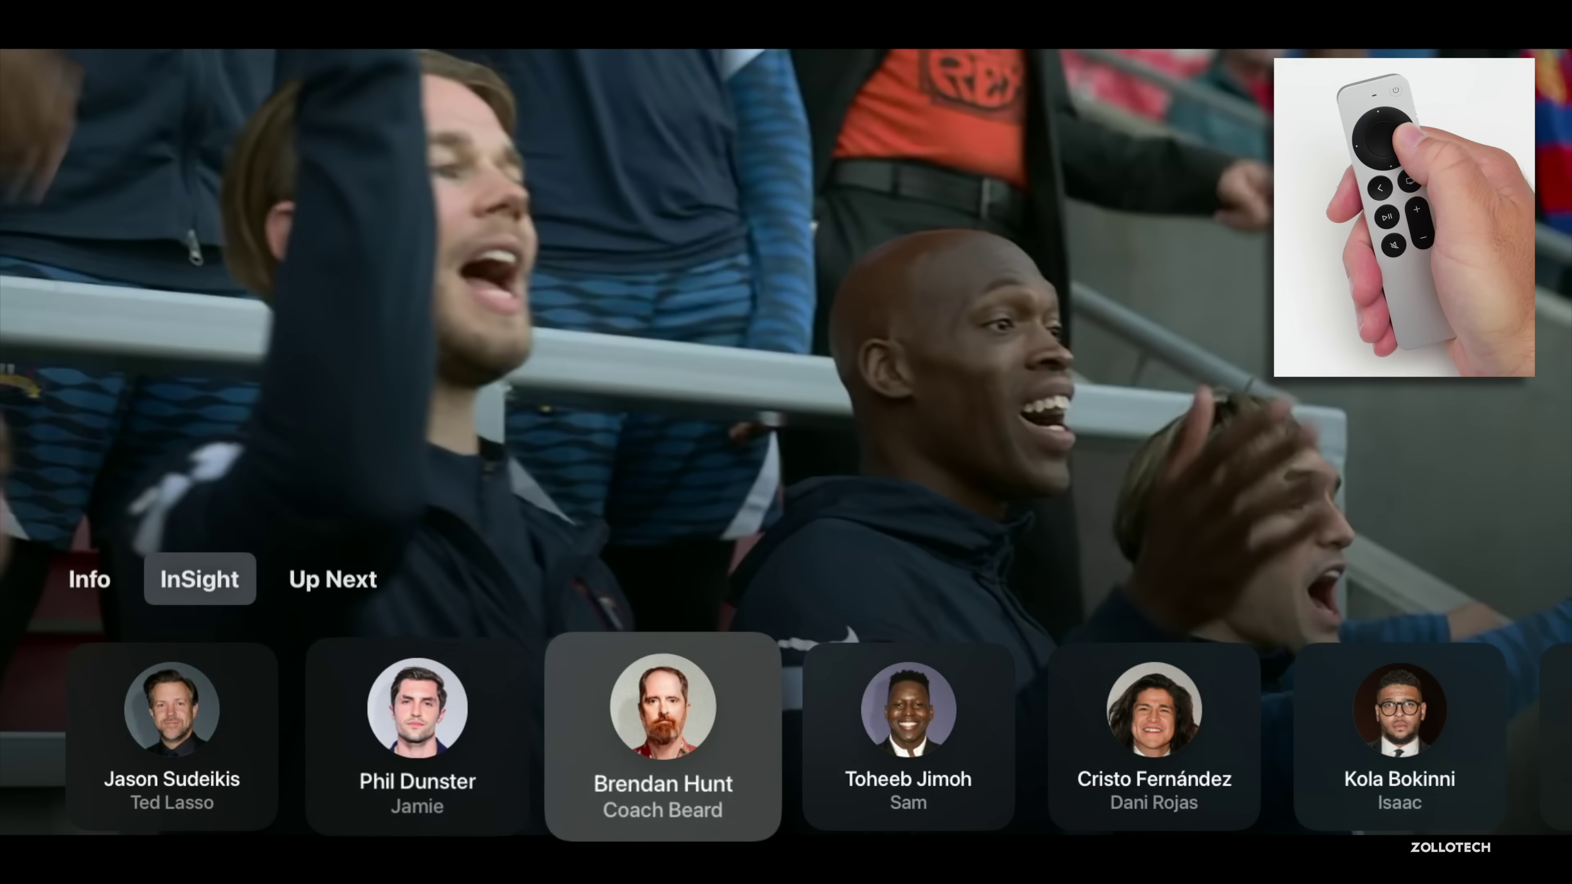
key(Right)
key(Right)
key(Right)
key(Right)
key(Right)
key(Right)
key(Right)
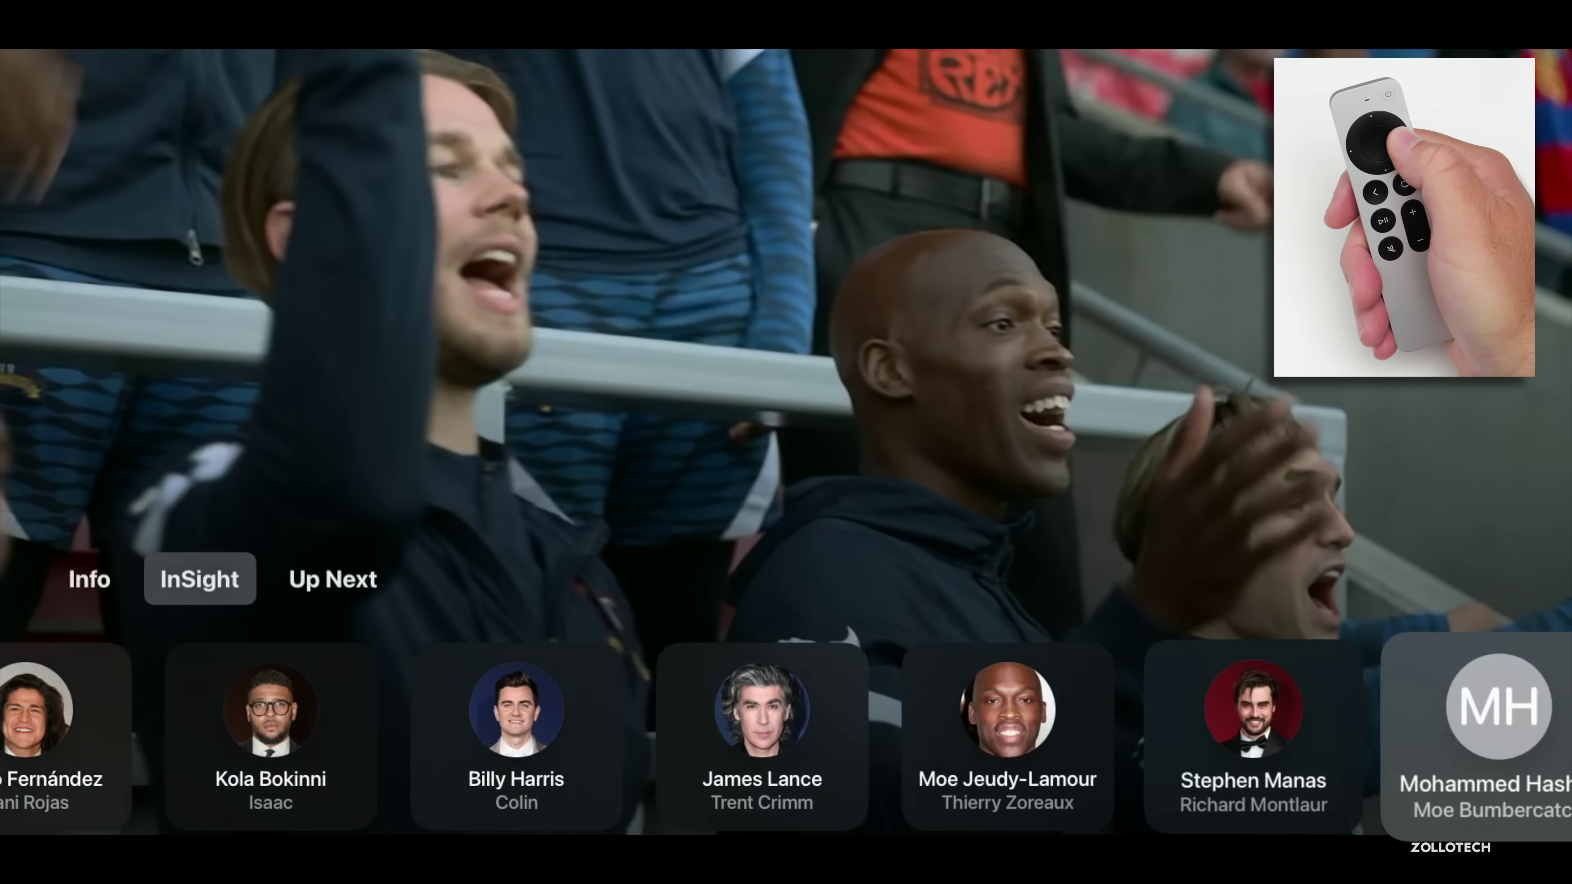
key(Right)
key(Right)
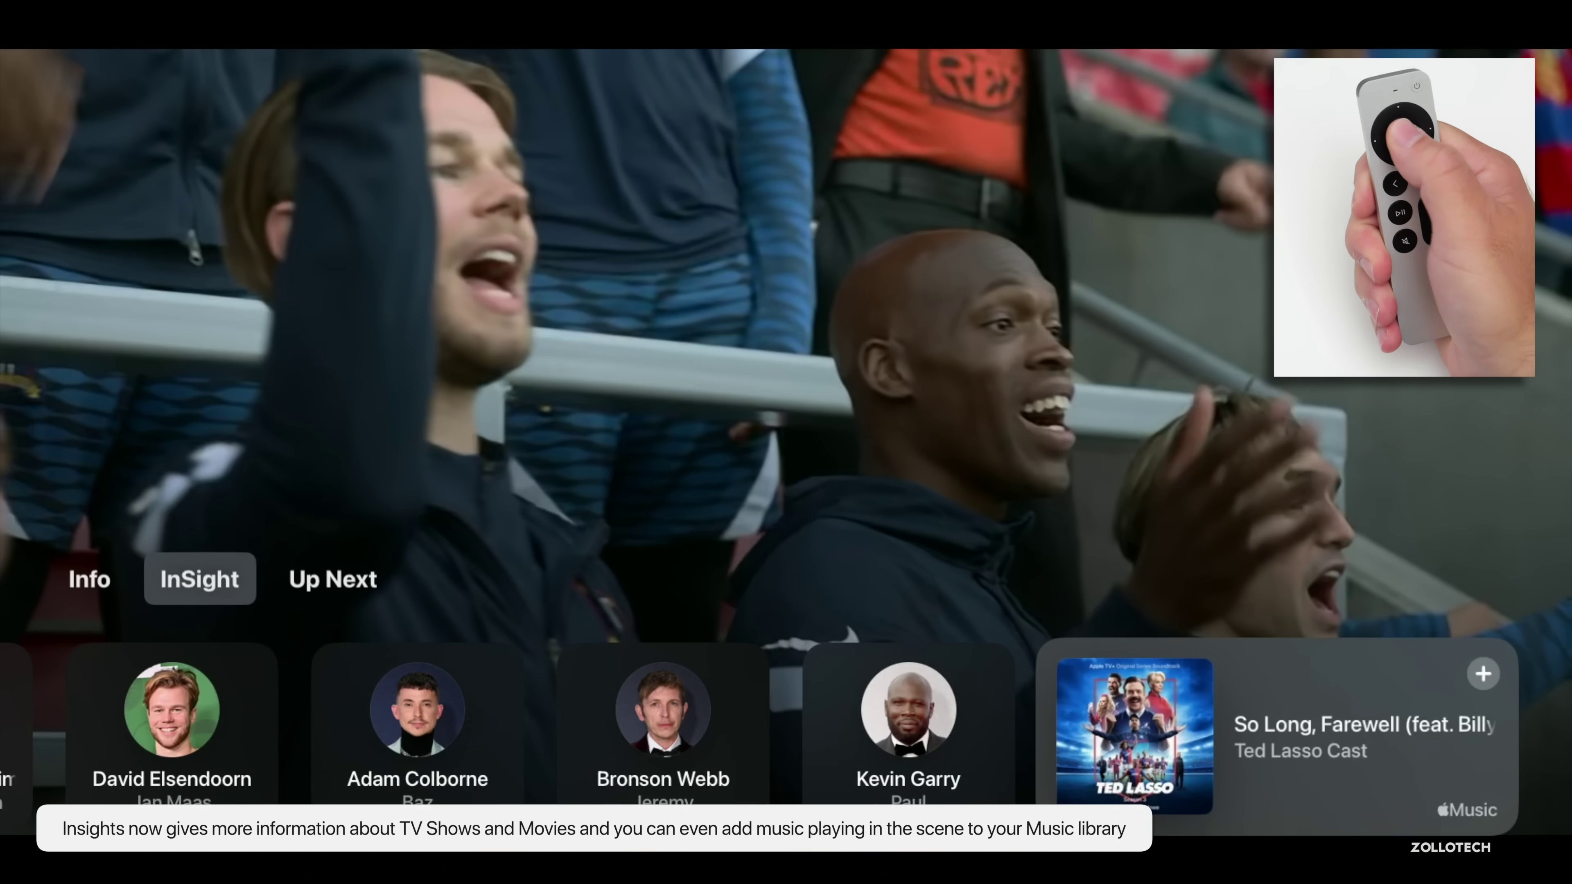
key(Return)
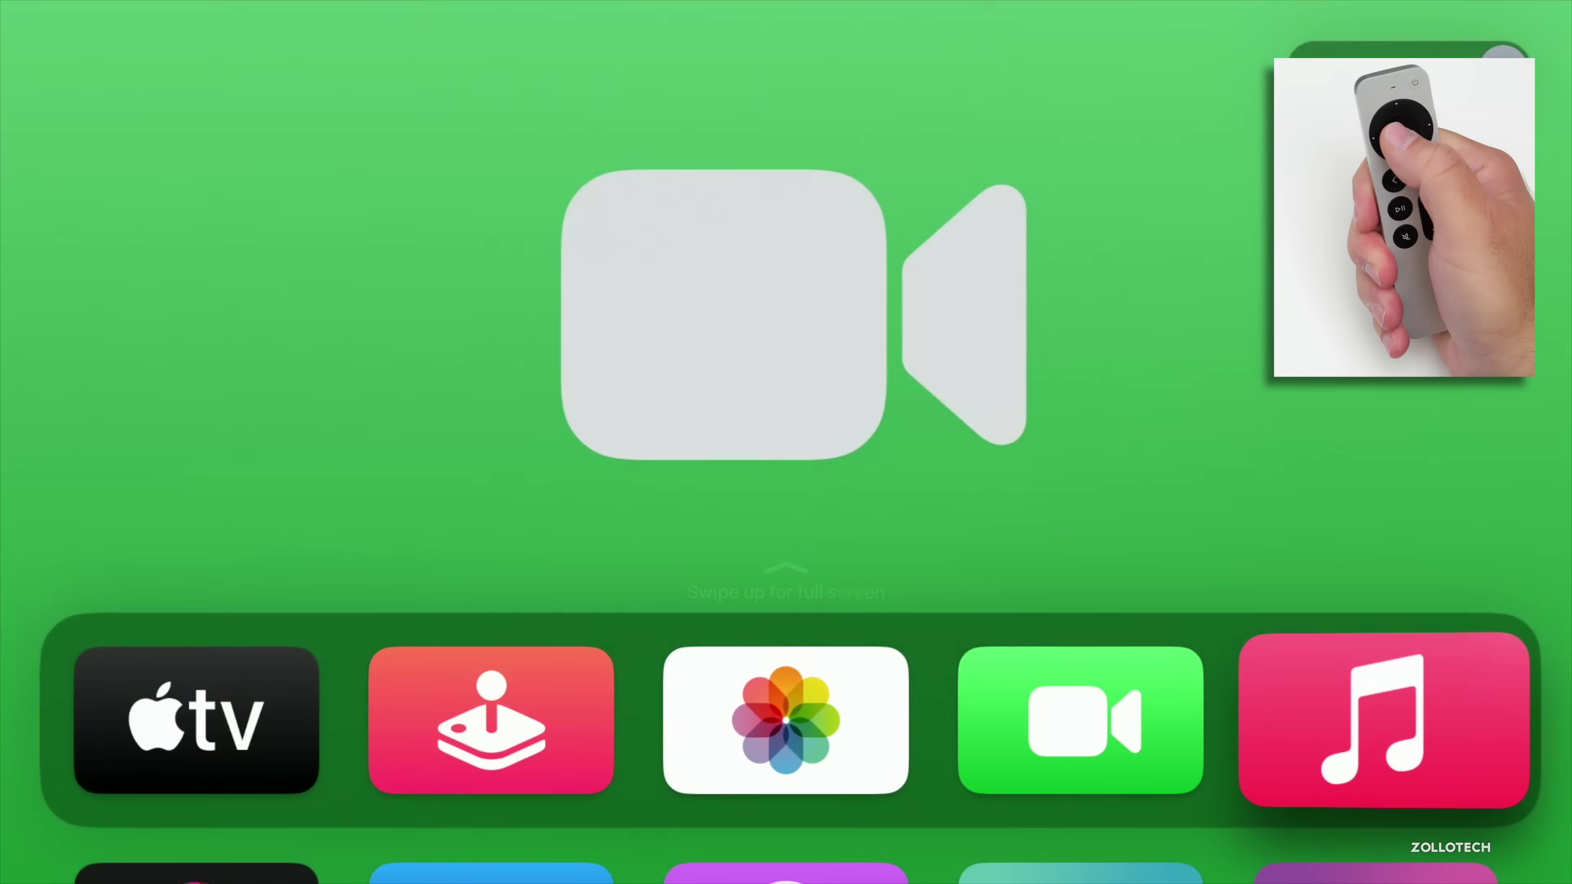
Switch to the Music app and open the Recently Added albums in its Library.
key(Return)
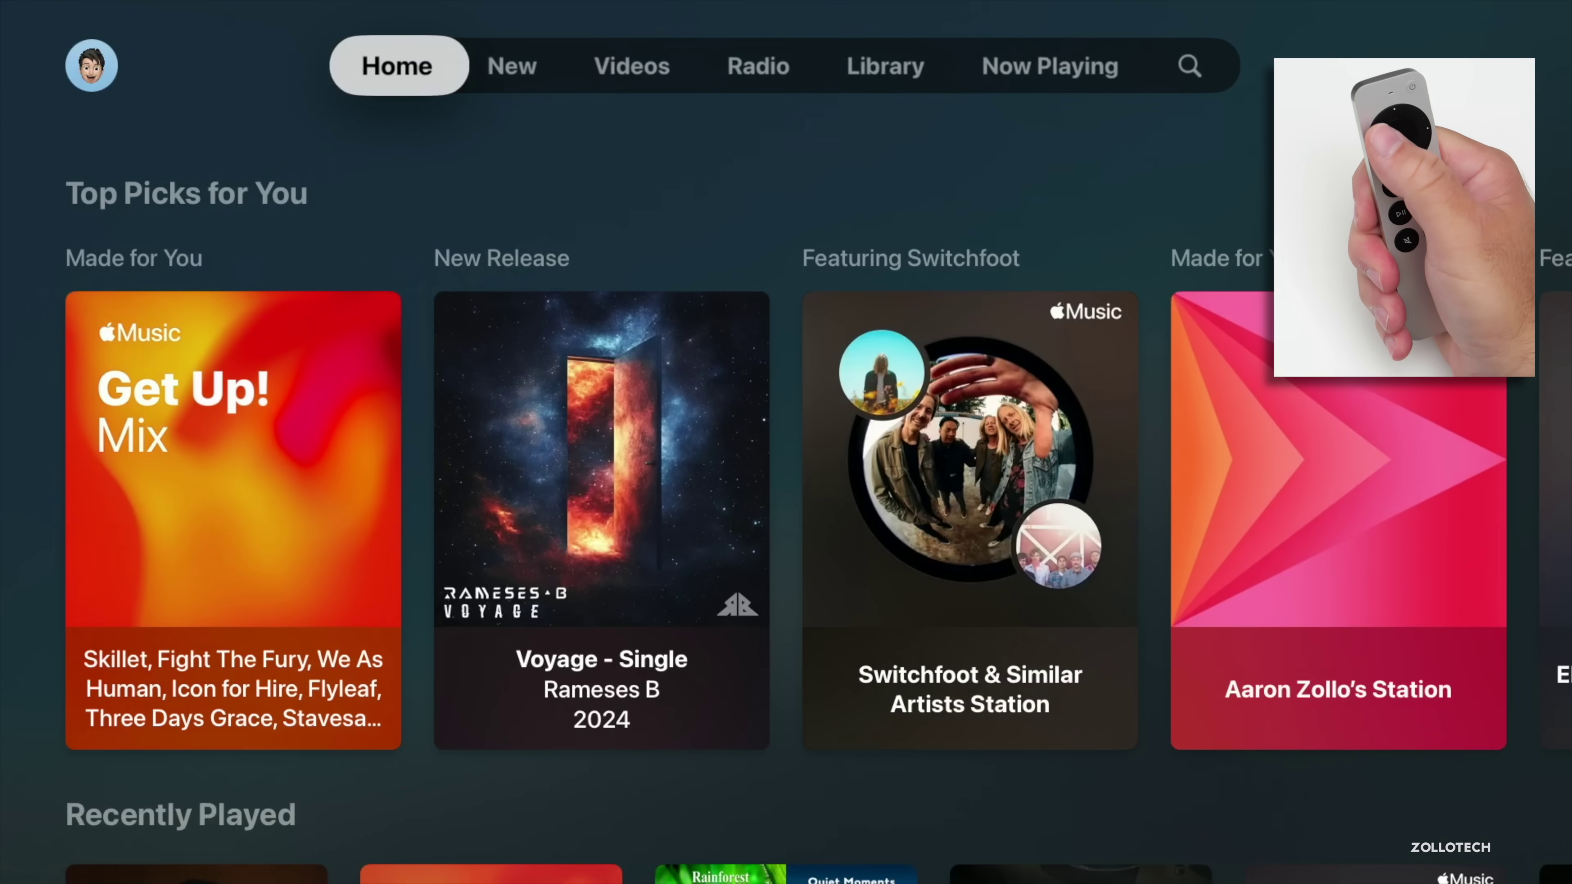
key(Right)
key(Right)
key(Right)
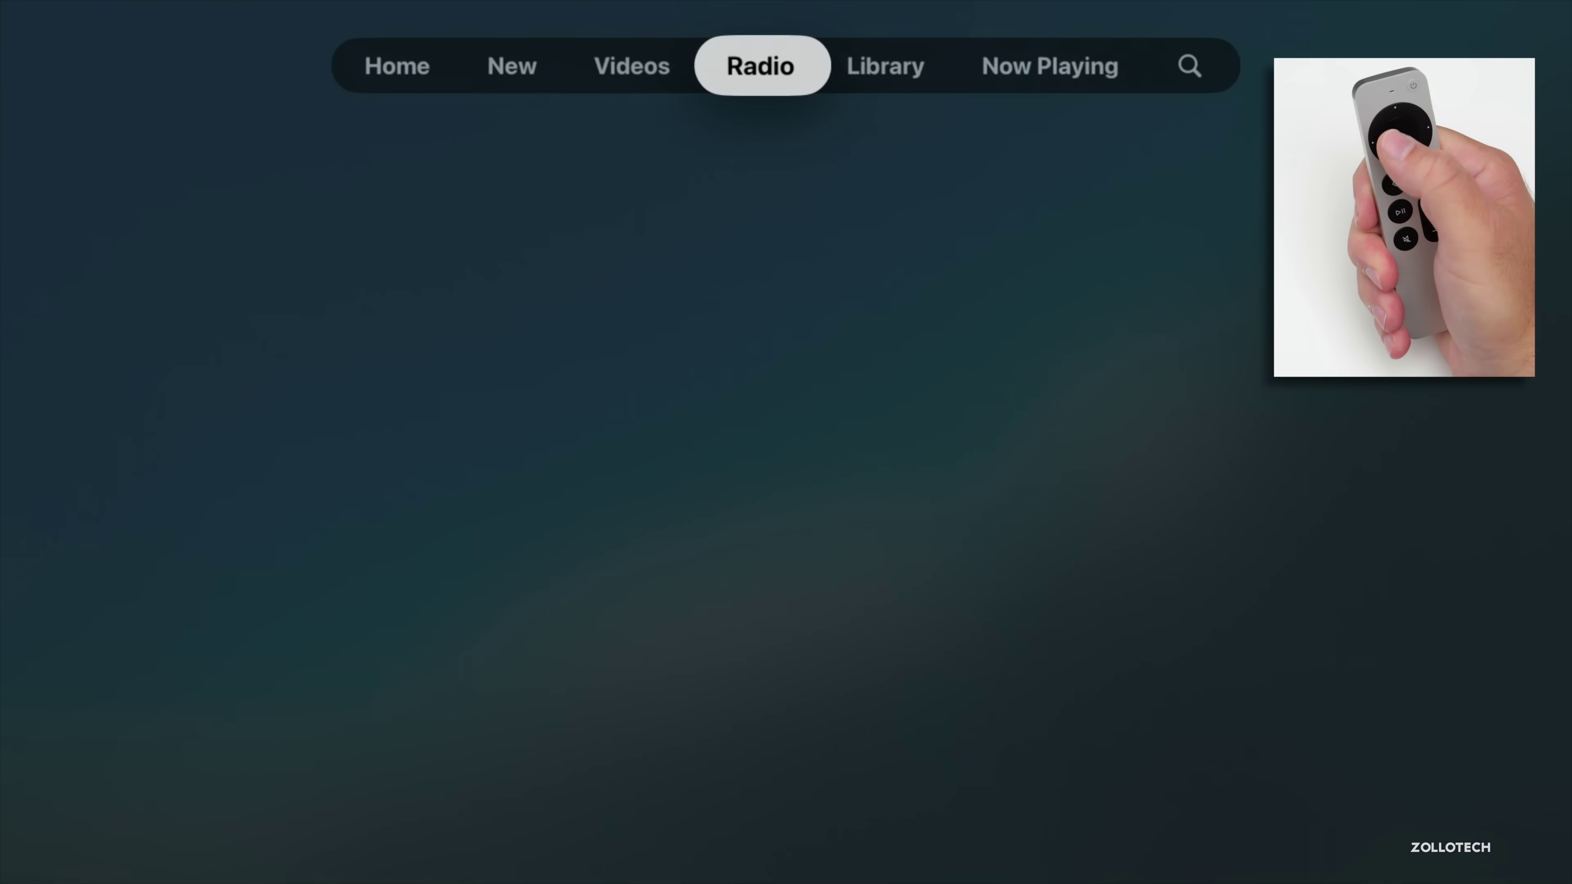
key(Right)
key(Down)
key(Left)
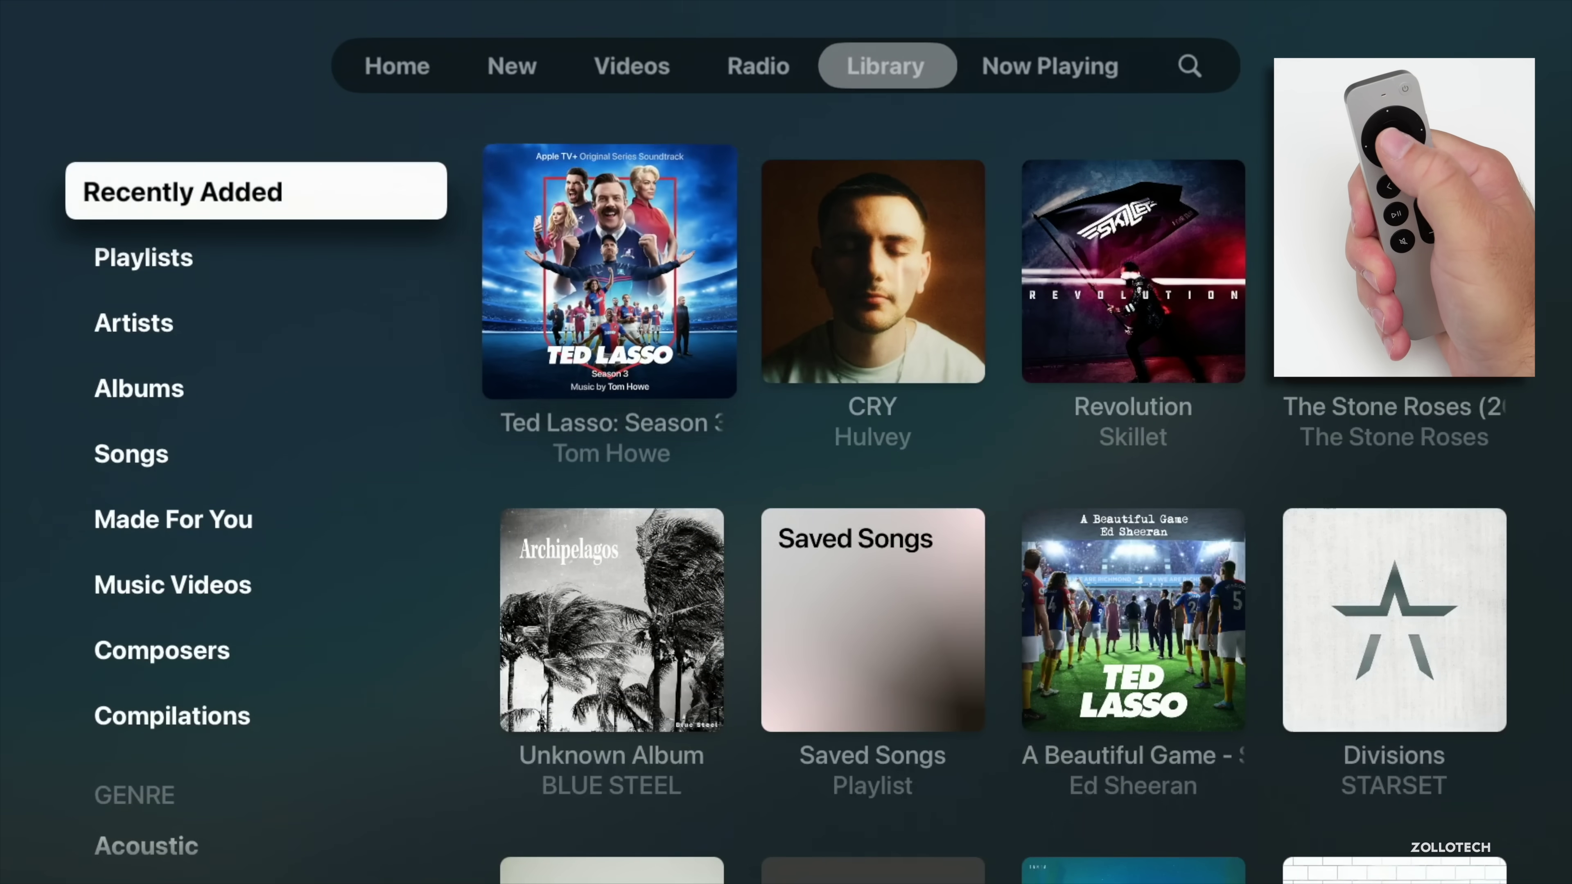
key(Right)
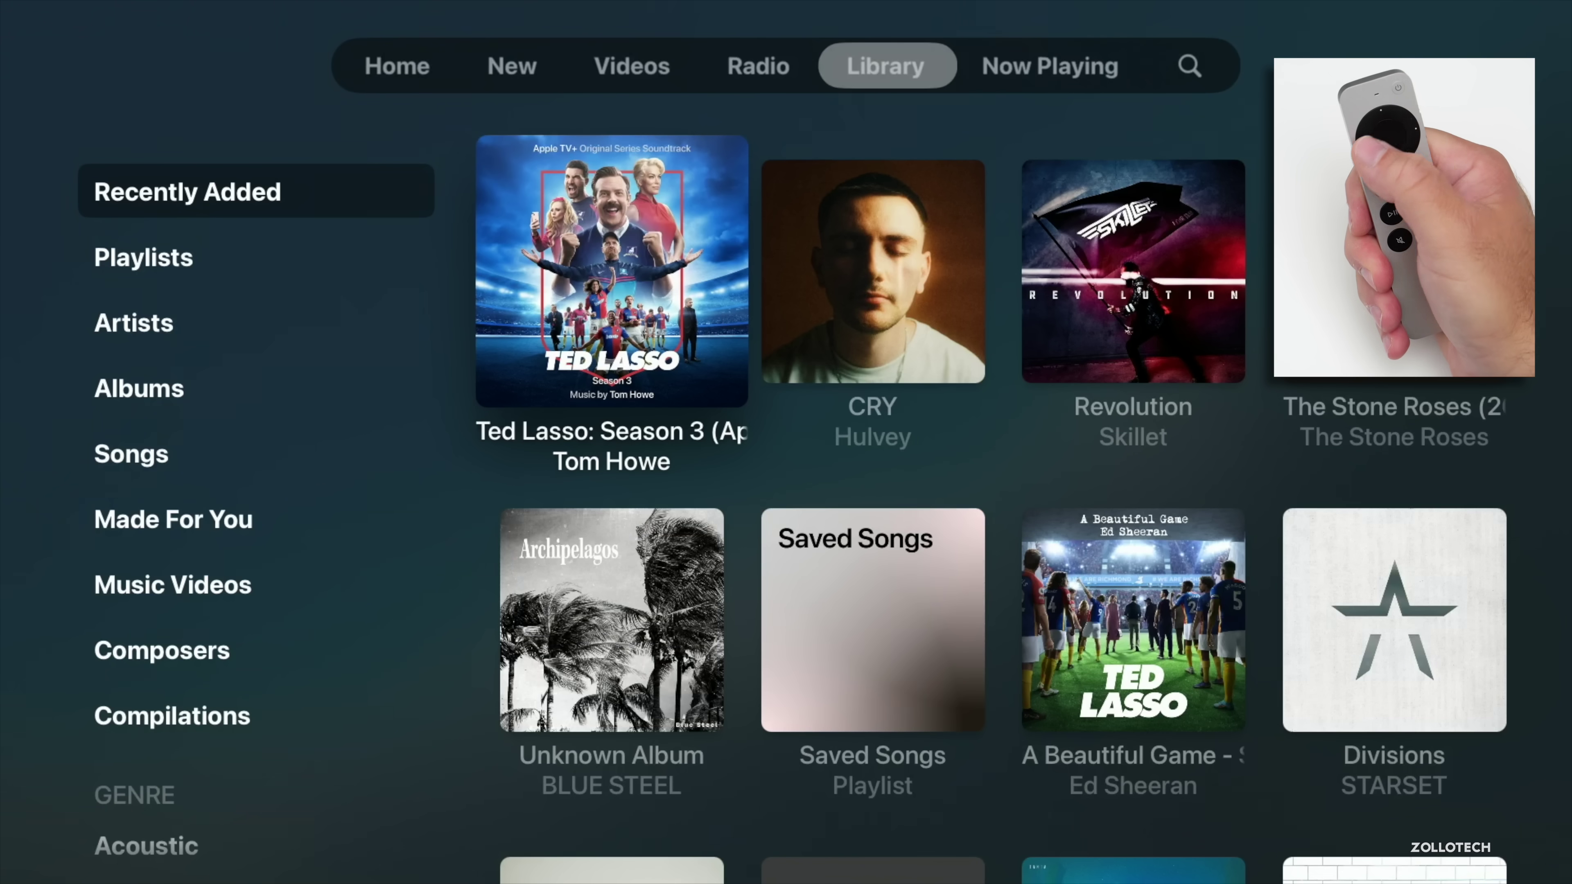
Open the Saved Songs playlist from the library's Playlists and look through its songs.
key(Left)
key(Down)
key(Right)
key(Right)
key(Right)
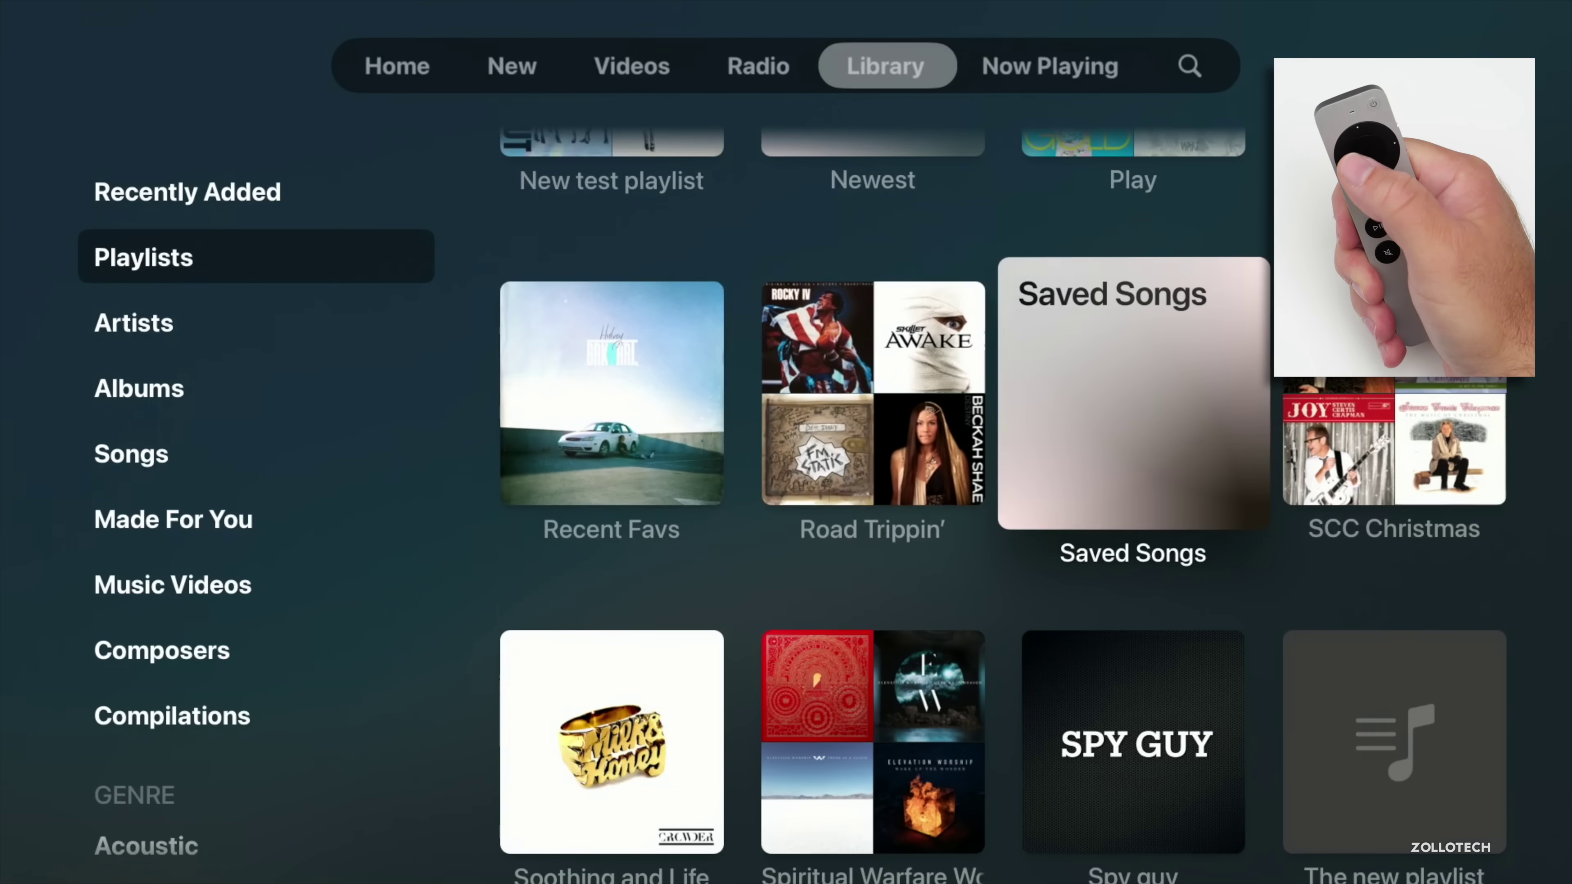
key(Return)
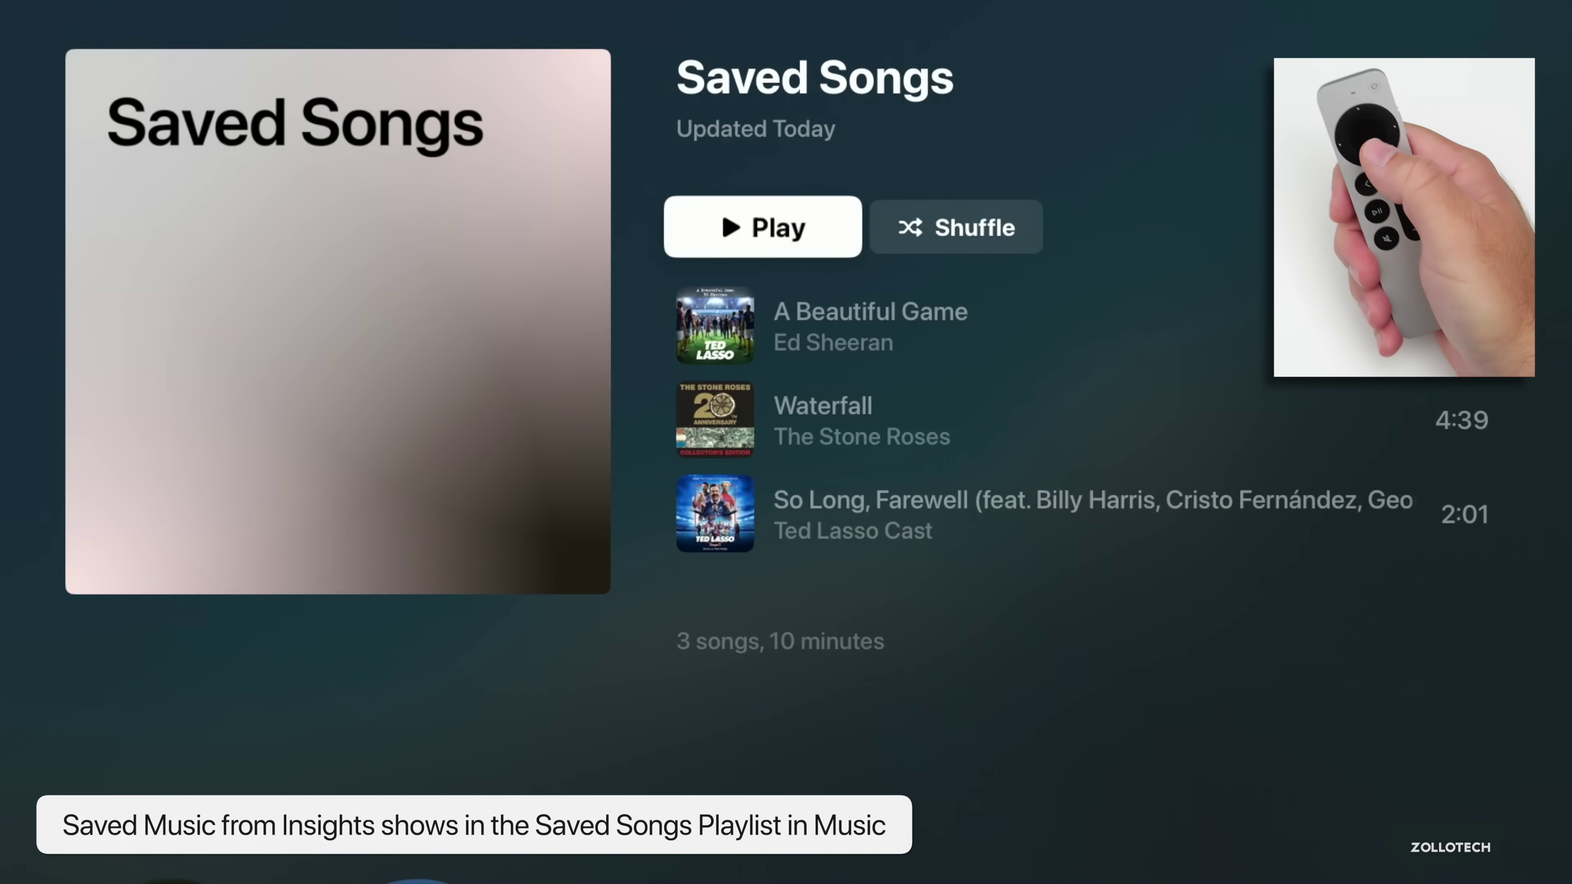
key(Down)
key(Down)
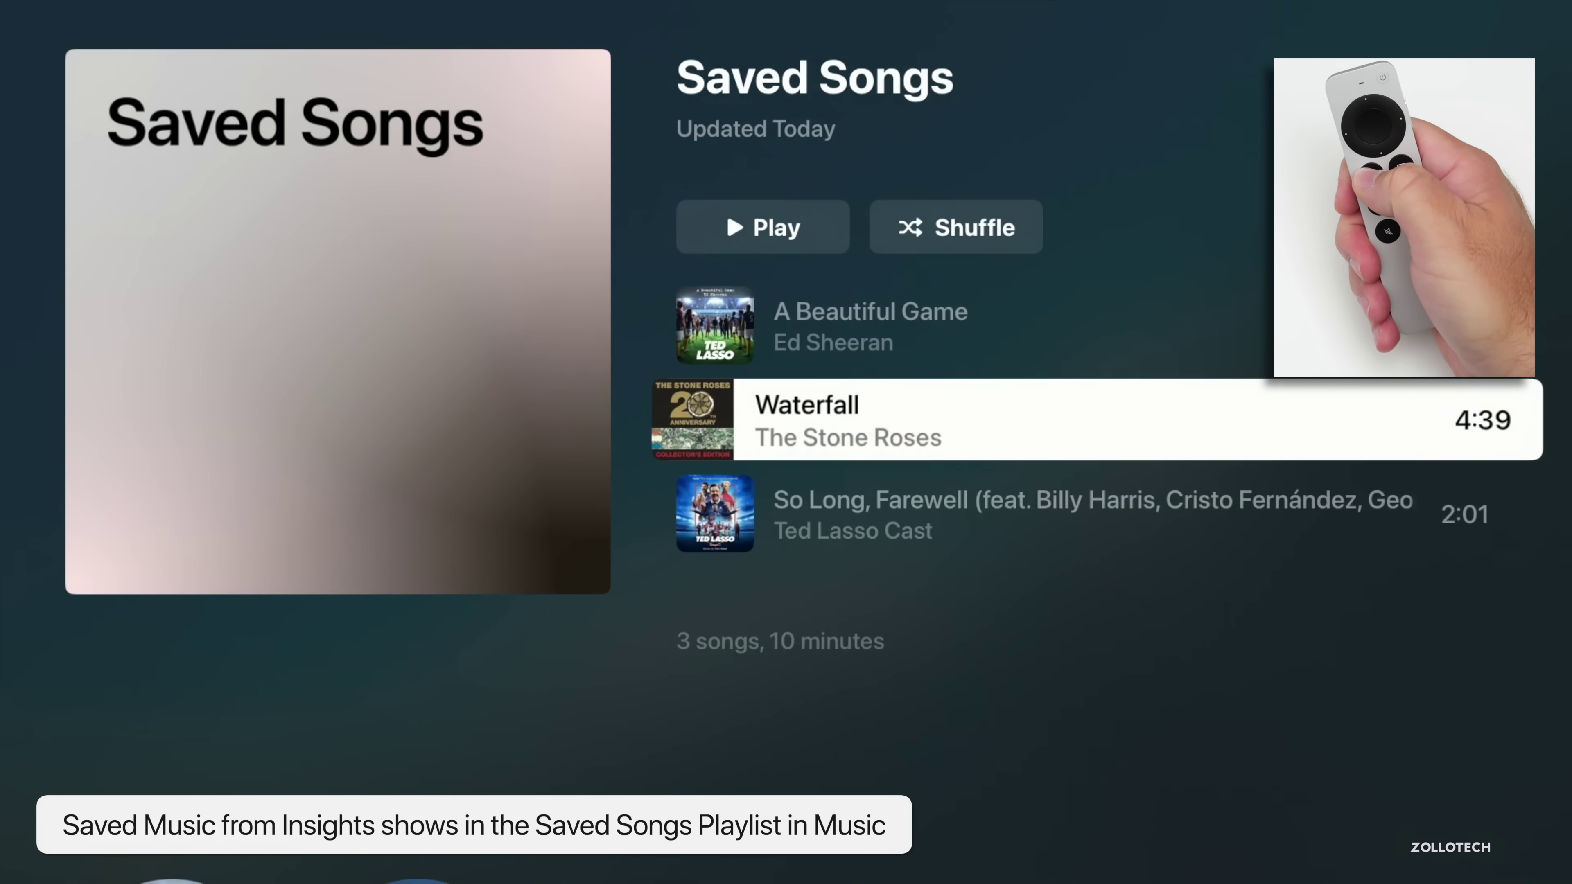
Switch back to the Ted Lasso episode and return to the start of its InSight cast cards.
key(Home)
key(Left)
key(Left)
key(Left)
key(Left)
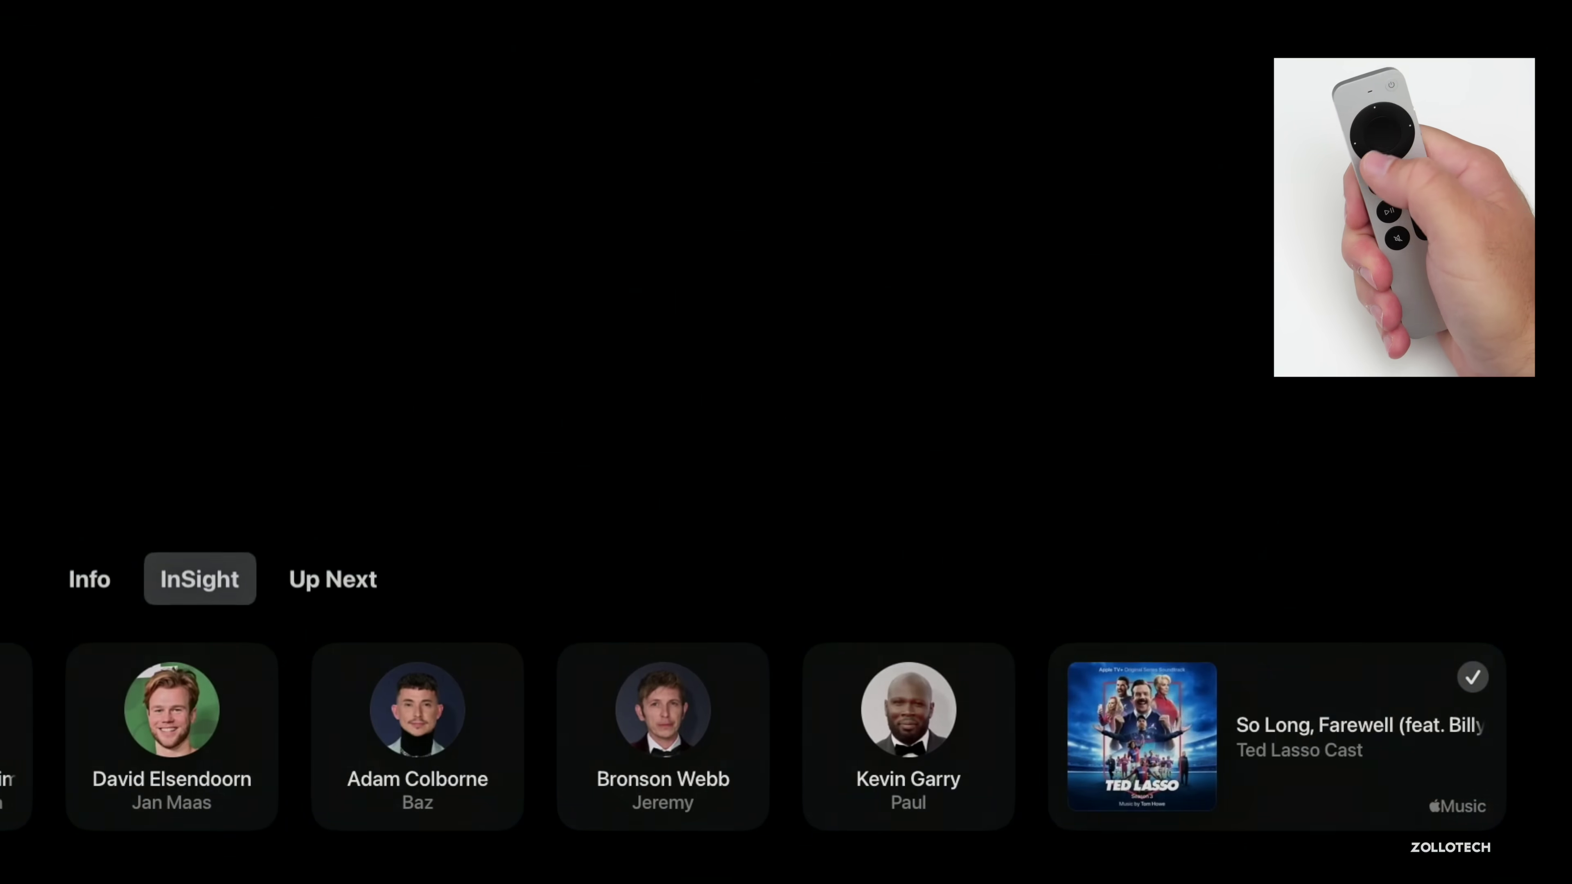
key(Escape)
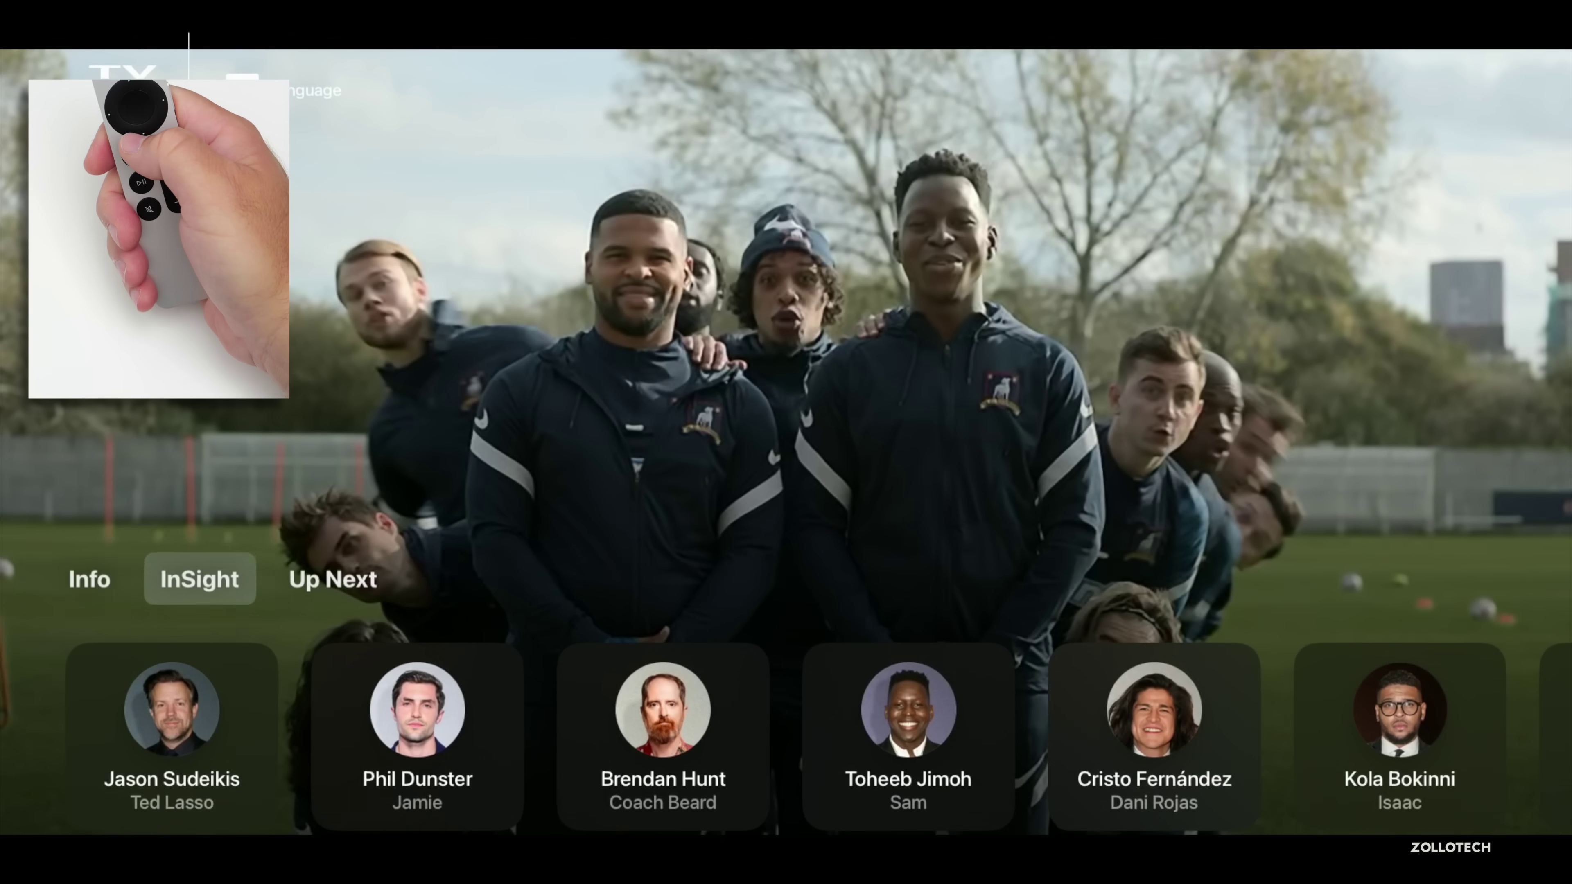
Open the episode's audio adjustments and set Enhance Dialogue to Boost.
key(Up)
key(Up)
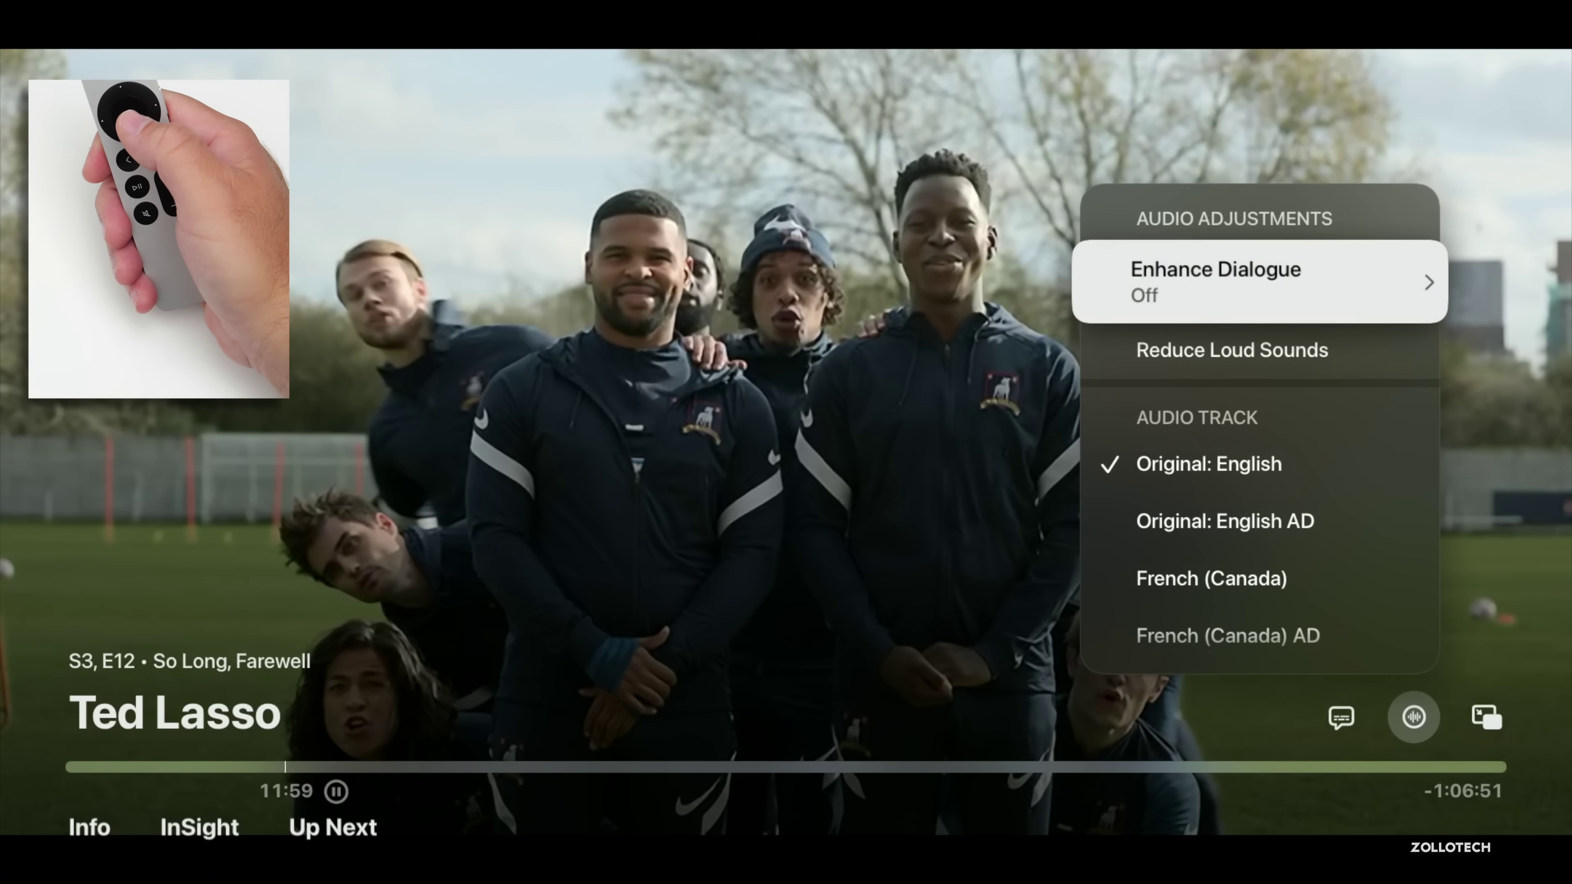
key(Return)
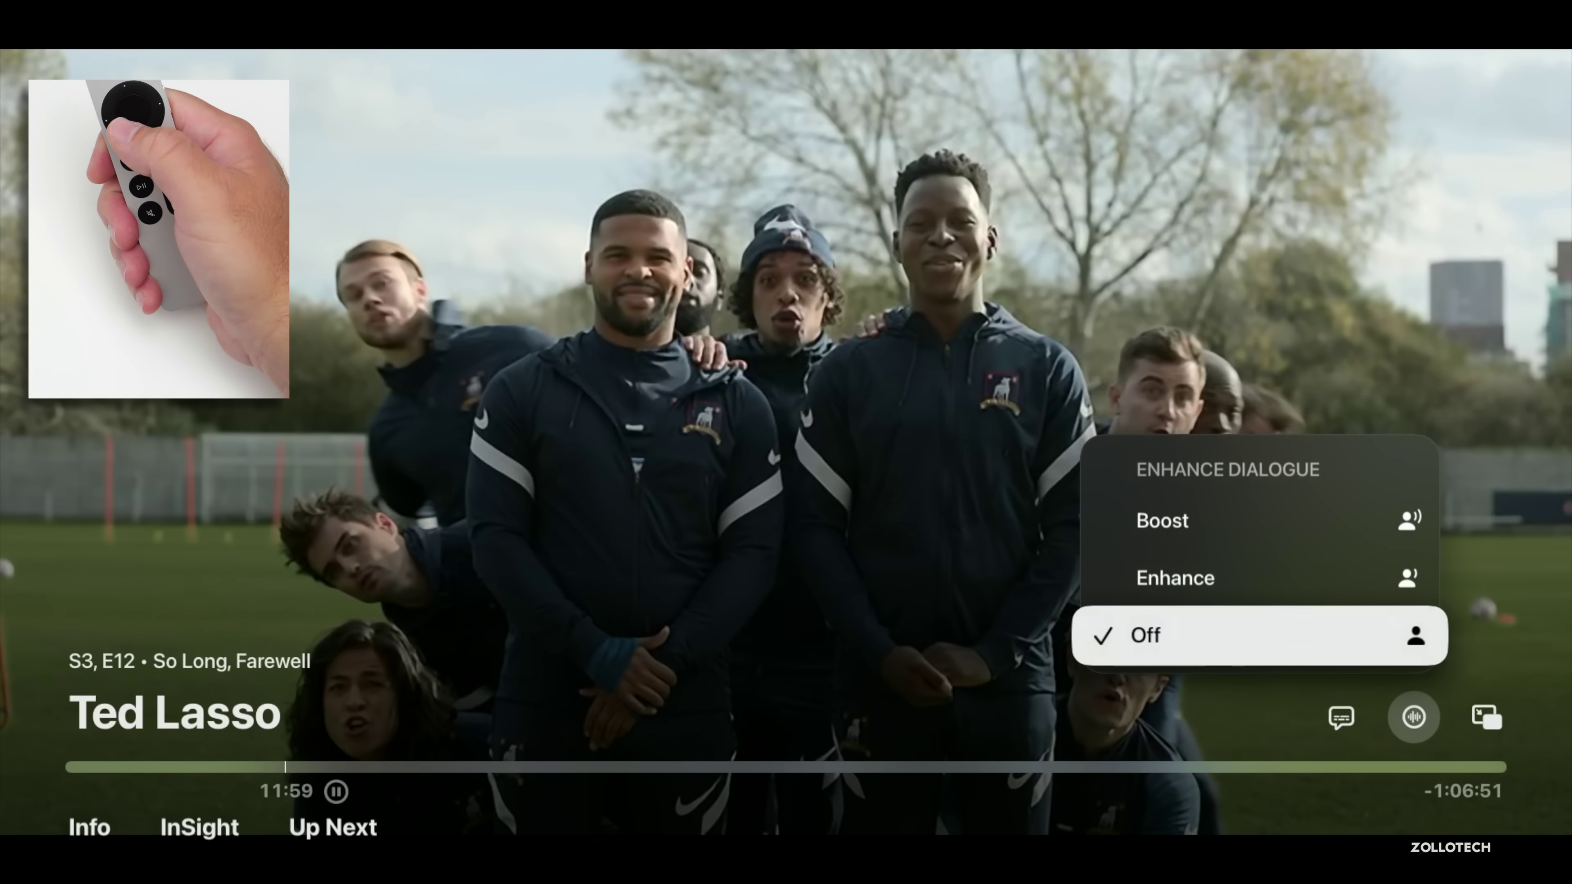
key(Up)
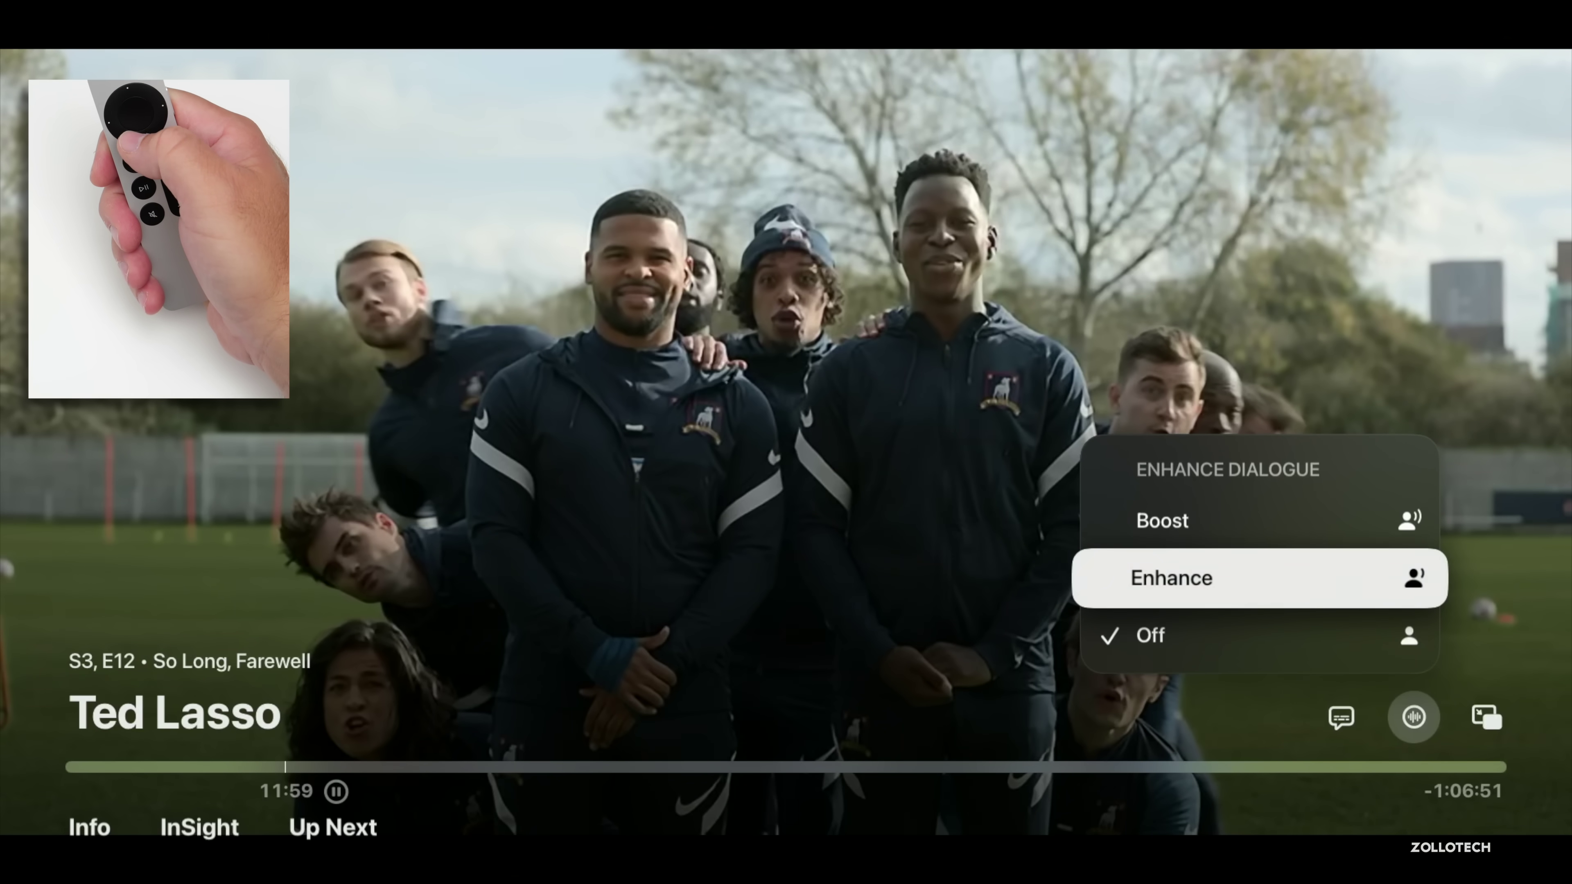
key(Up)
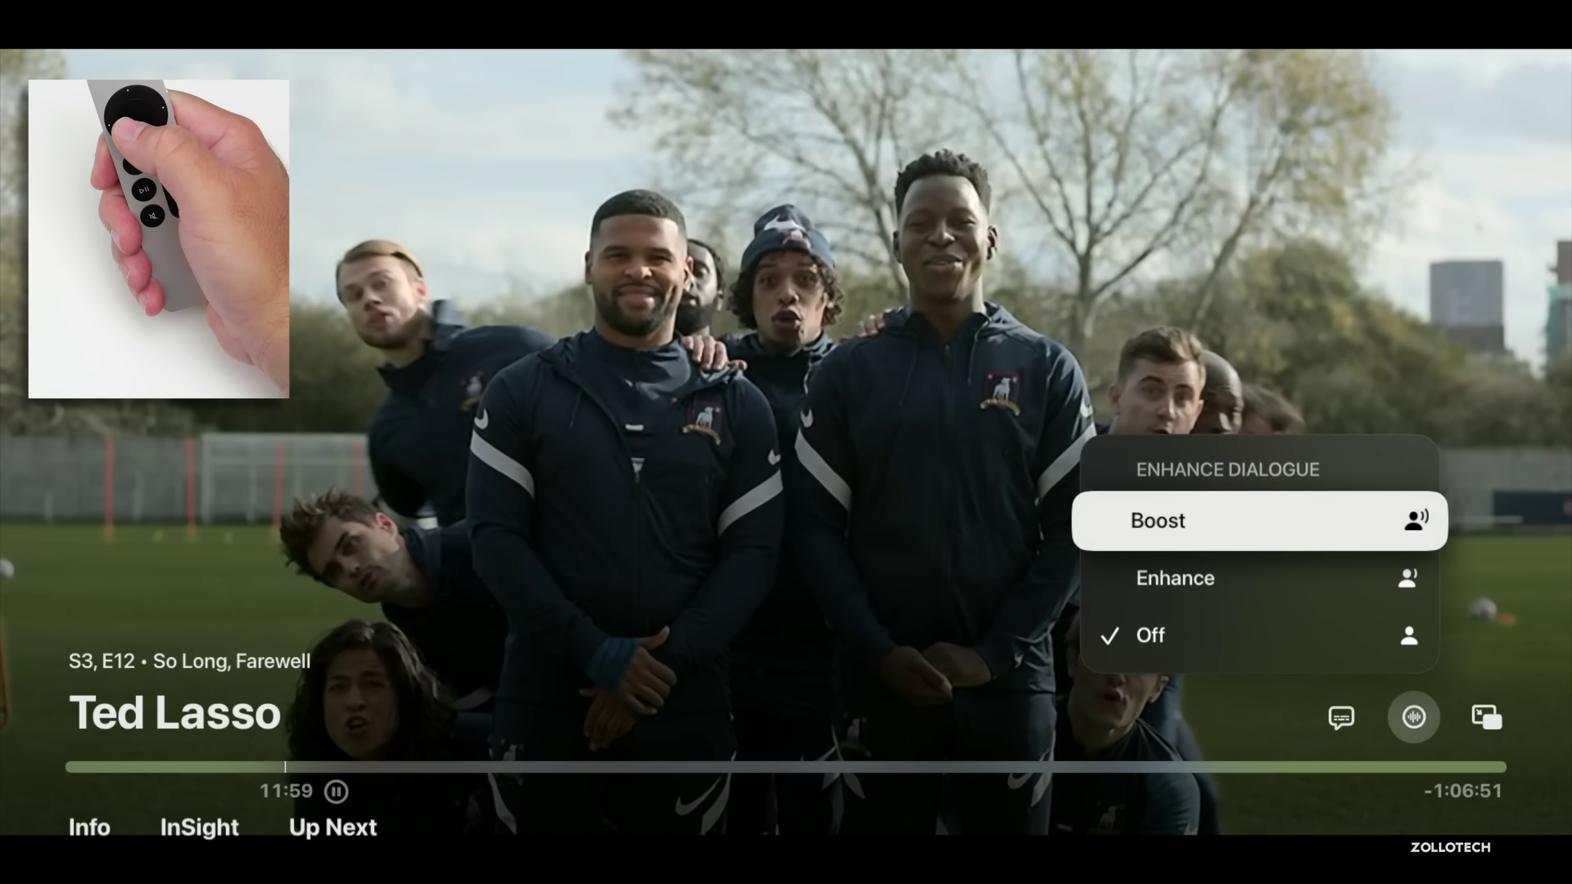
key(Down)
key(Up)
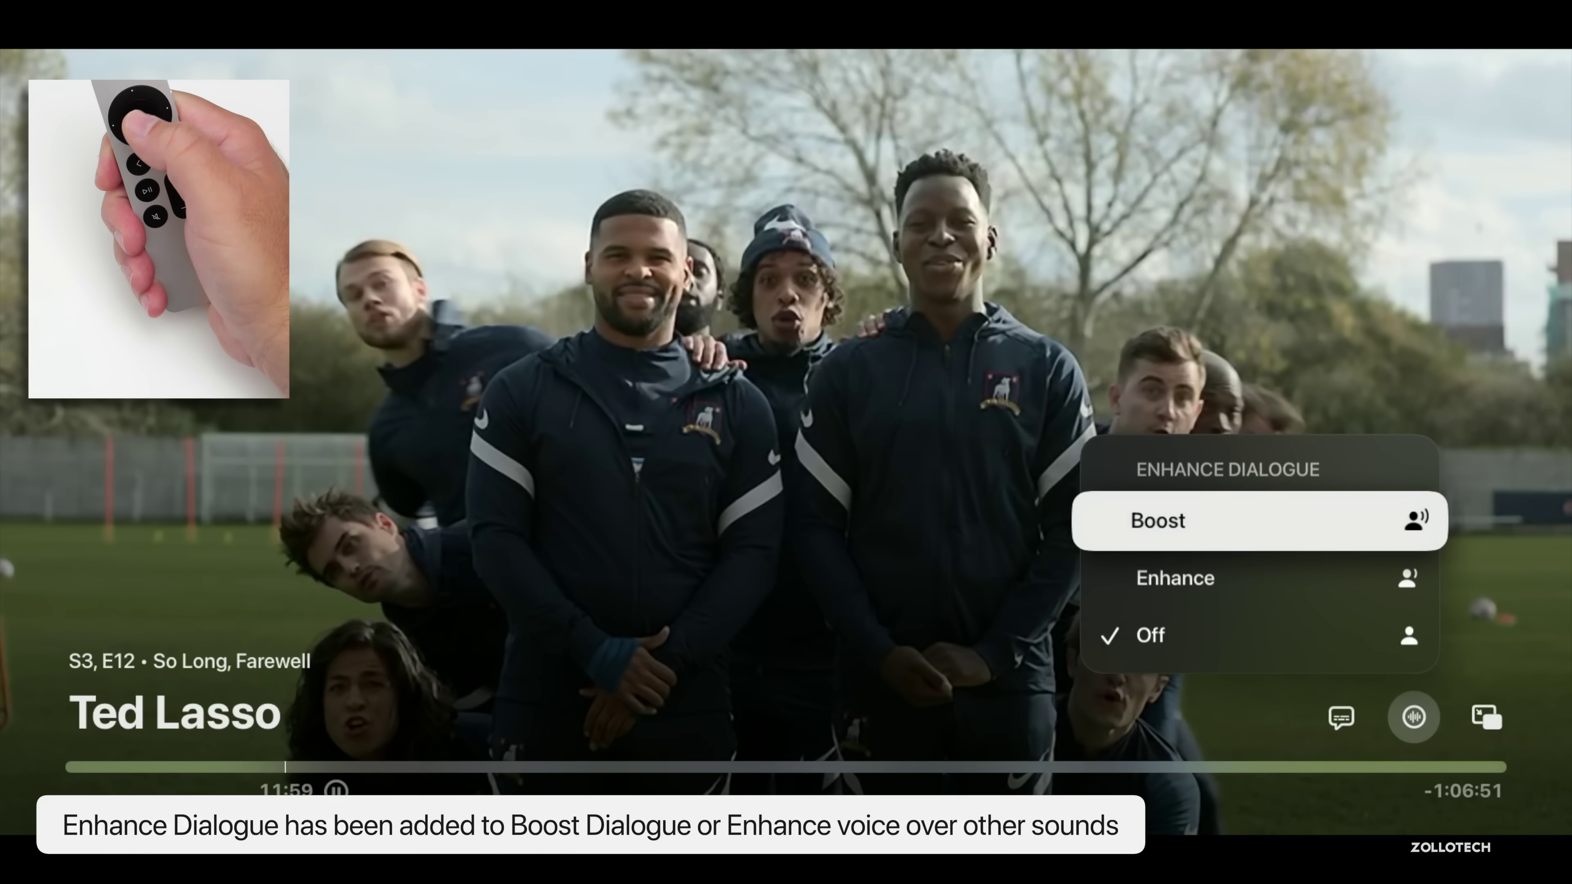
key(Return)
Set Enhance Dialogue to Off and leave the audio adjustments.
key(Down)
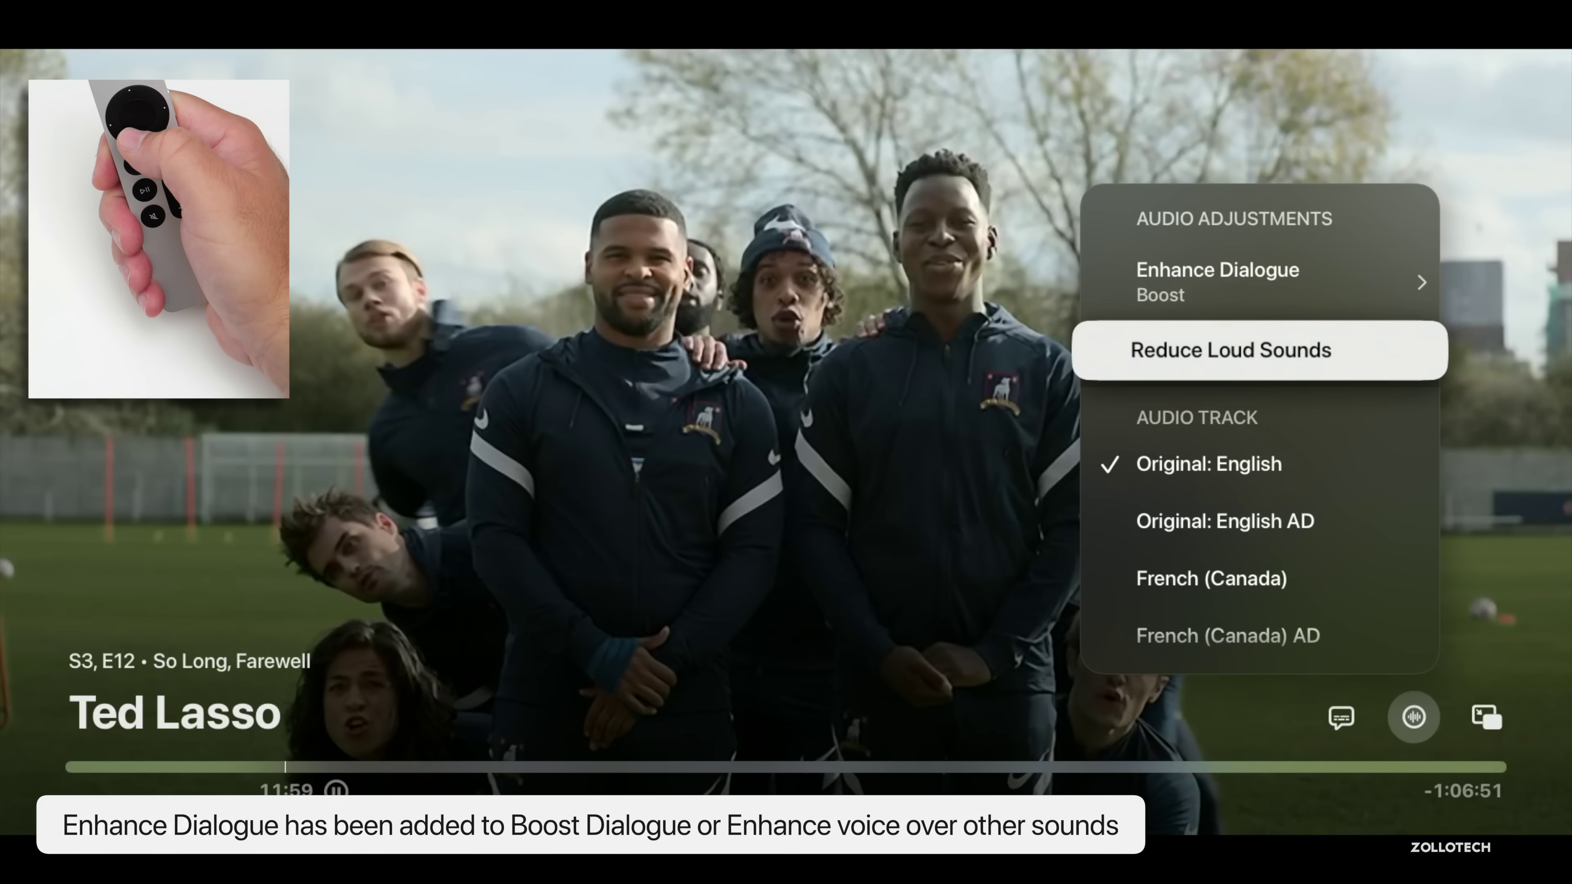
key(Up)
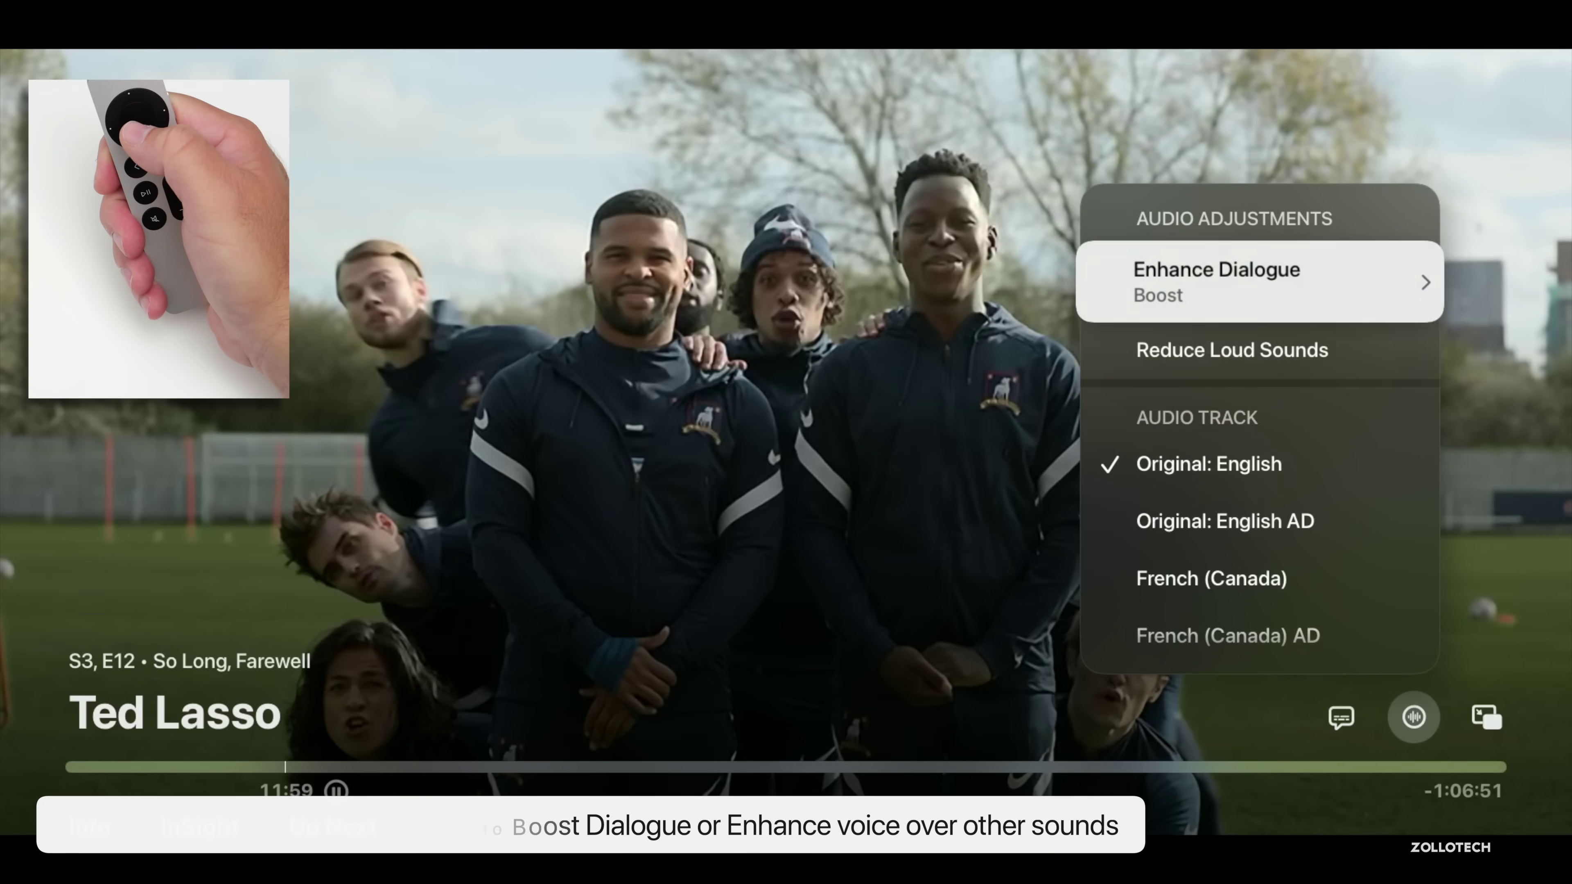
key(Return)
key(Down)
key(Down)
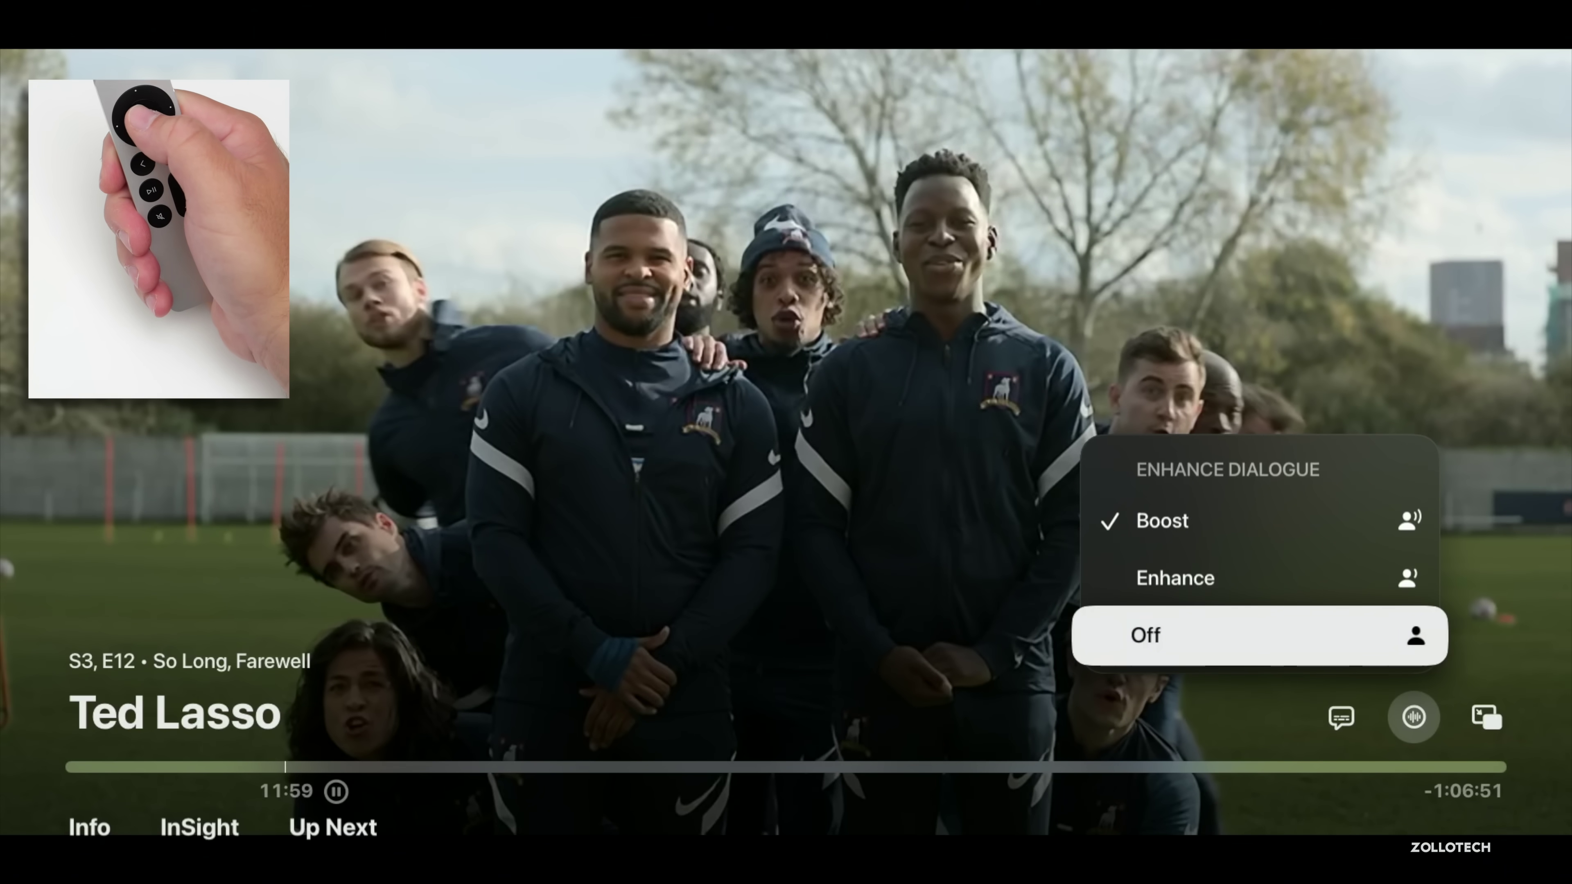
key(Return)
key(Escape)
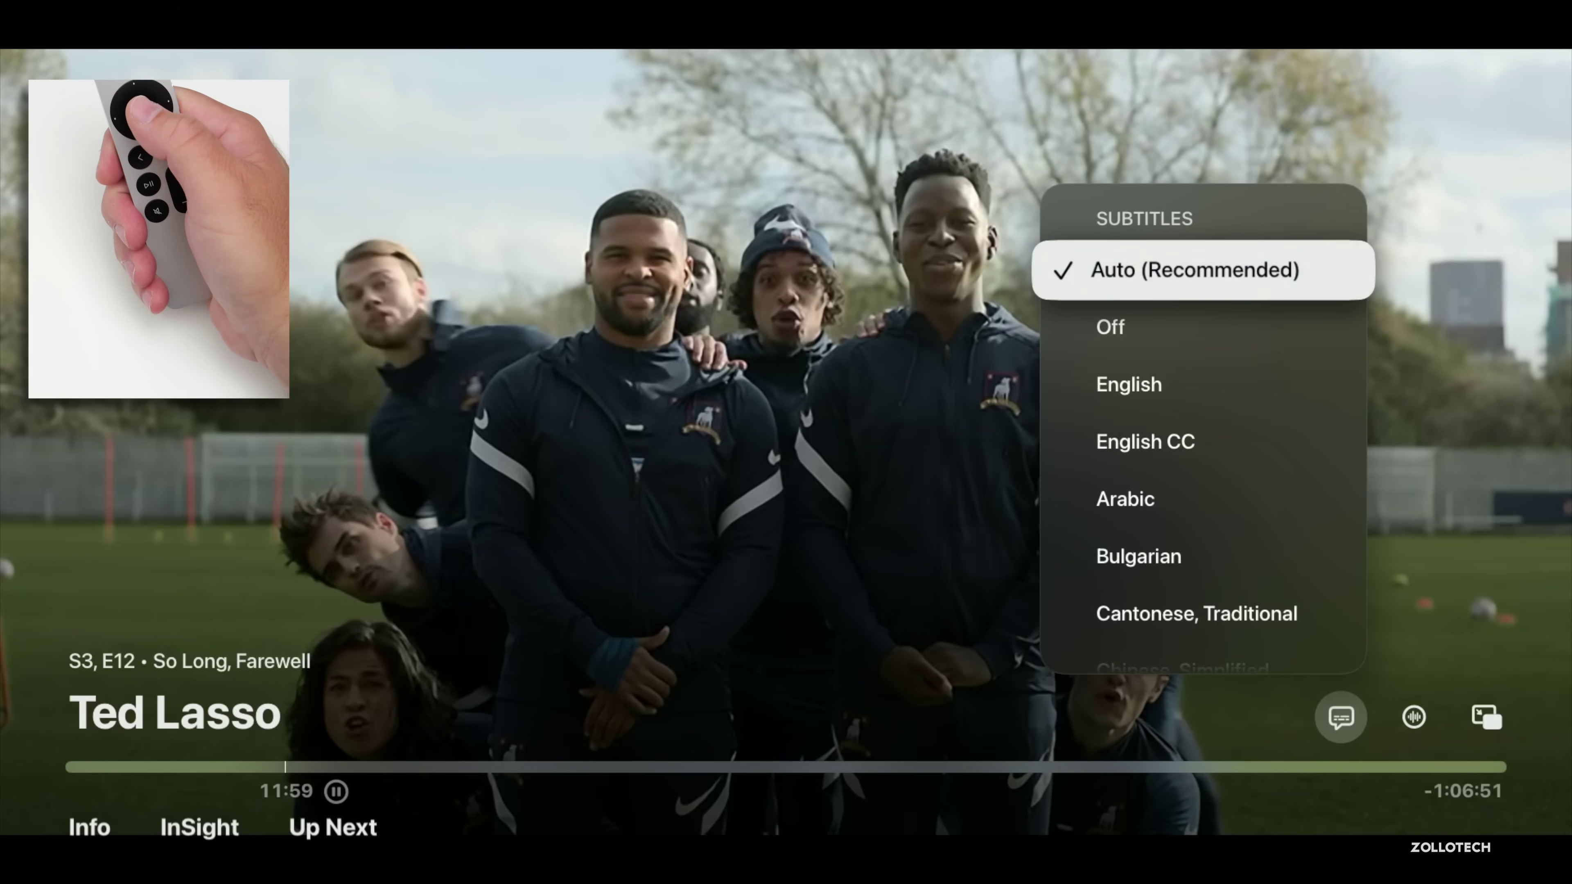
Look over the episode's subtitle choices, comparing Auto (Recommended) and Off.
key(Down)
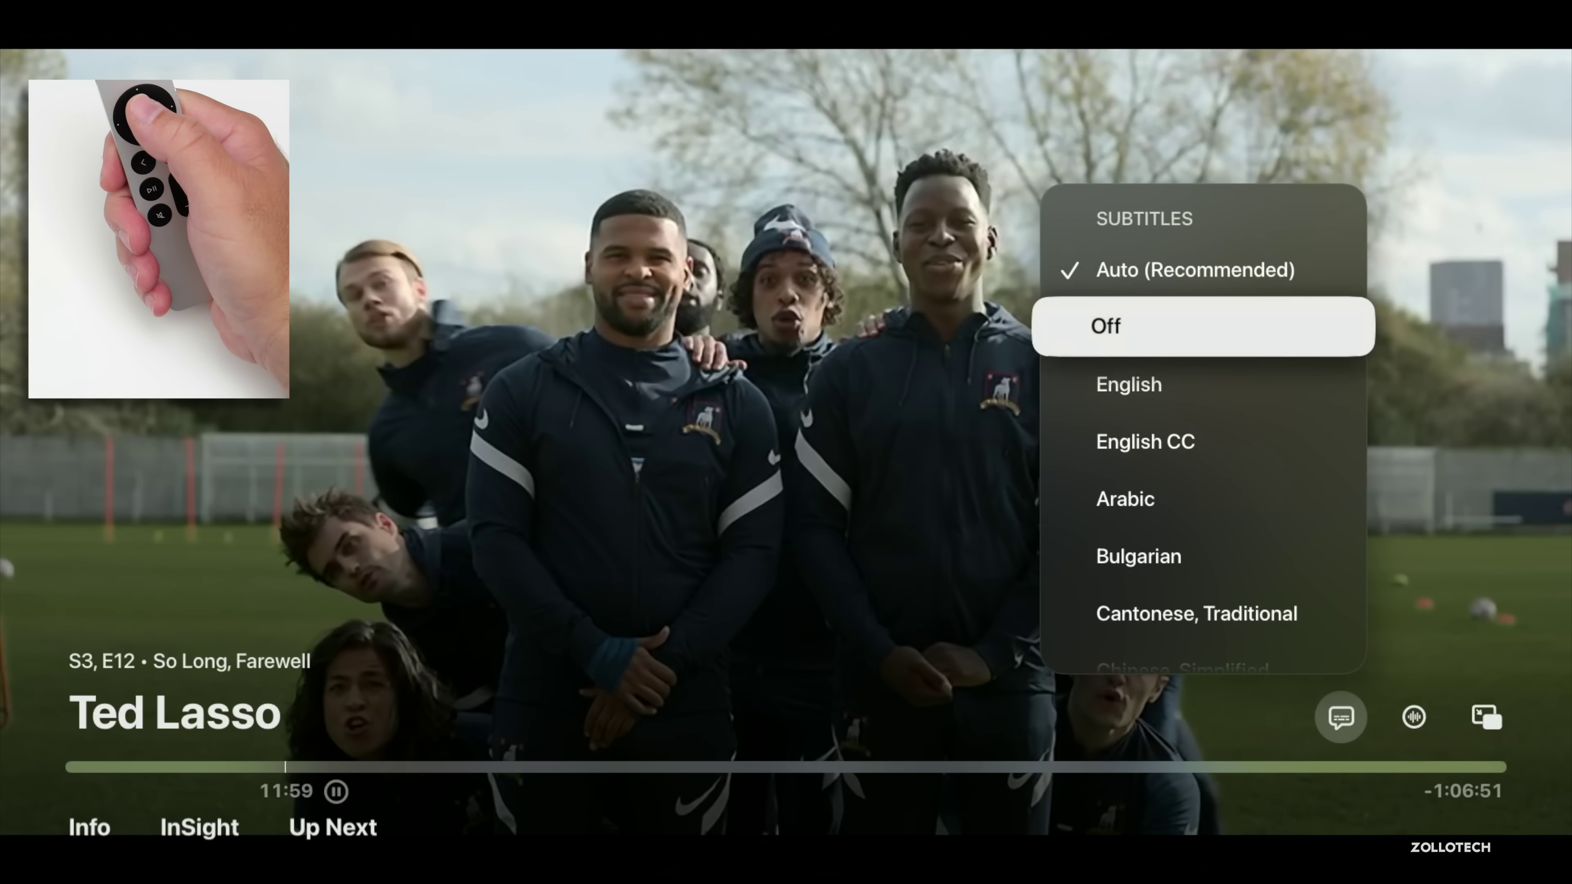
key(Up)
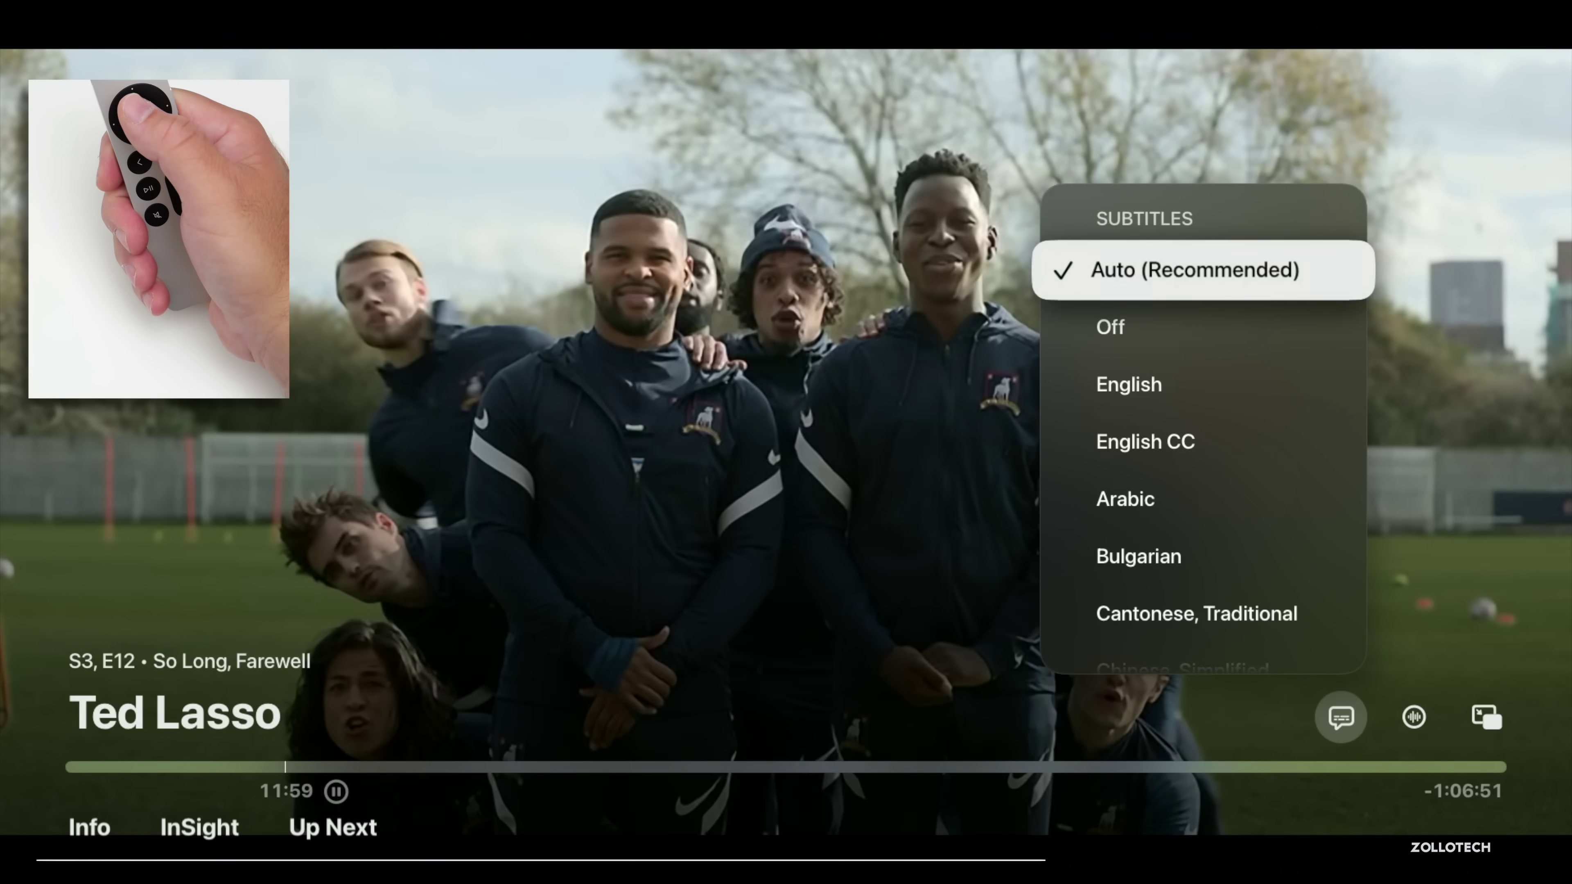
key(Down)
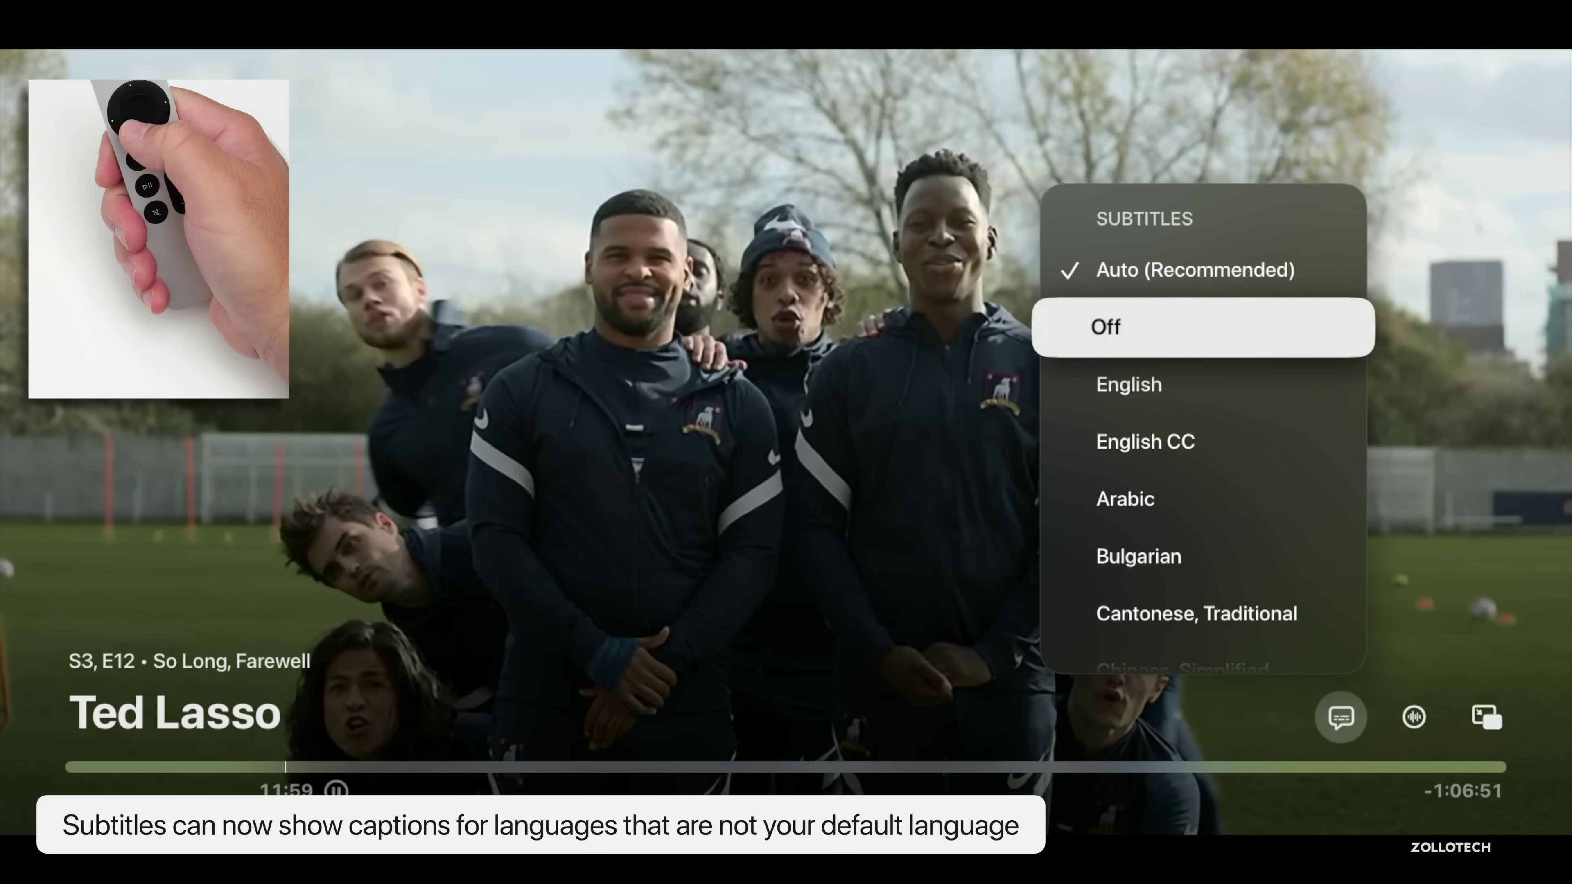
key(Up)
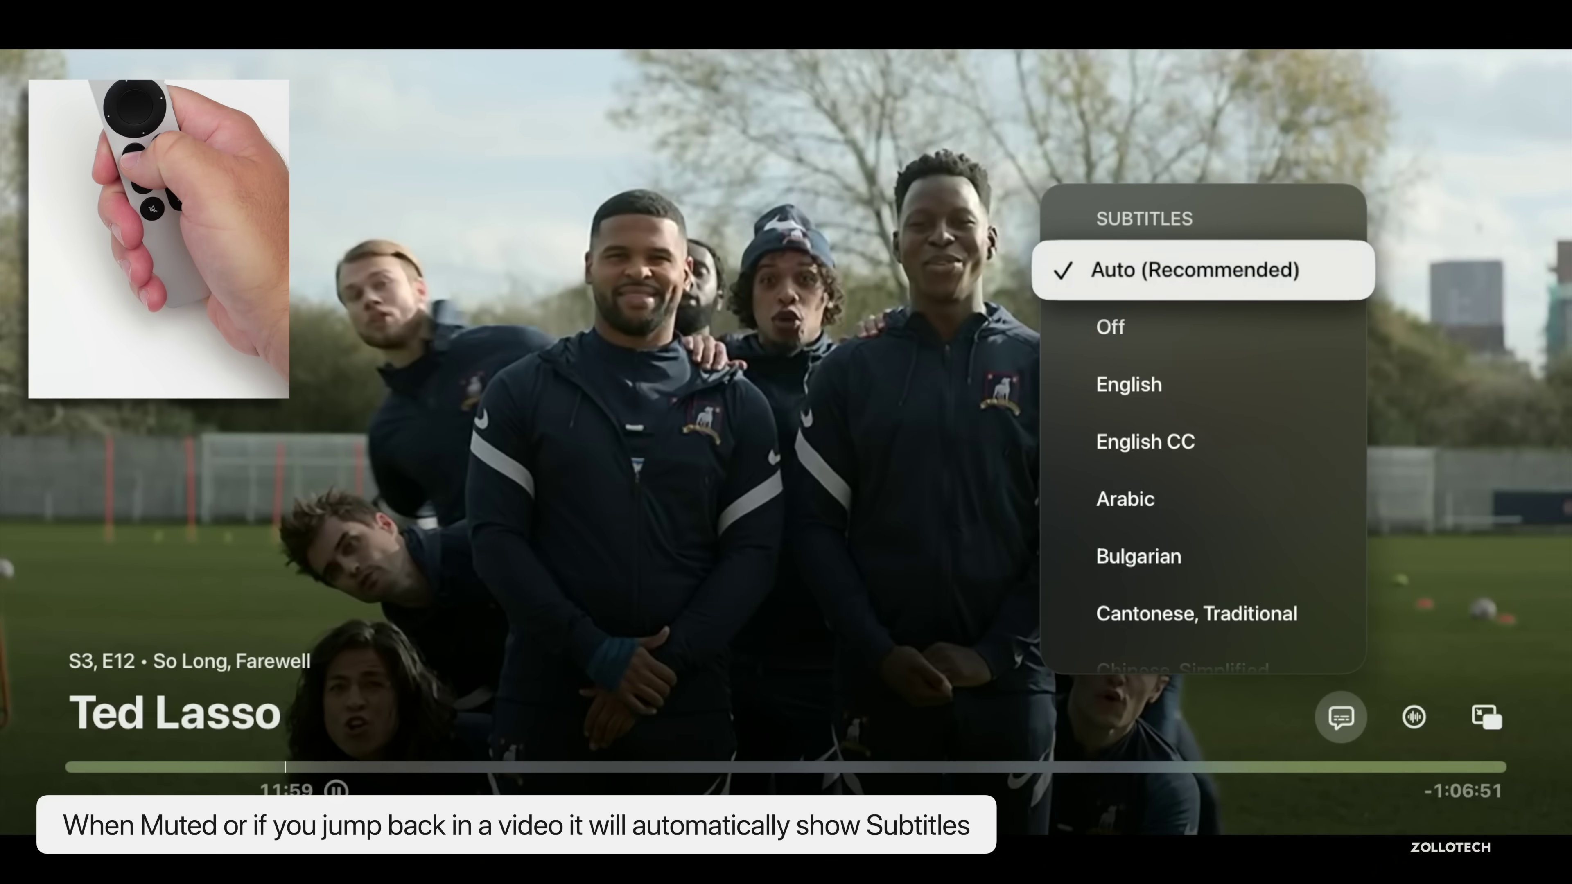
key(Down)
key(Down)
key(Up)
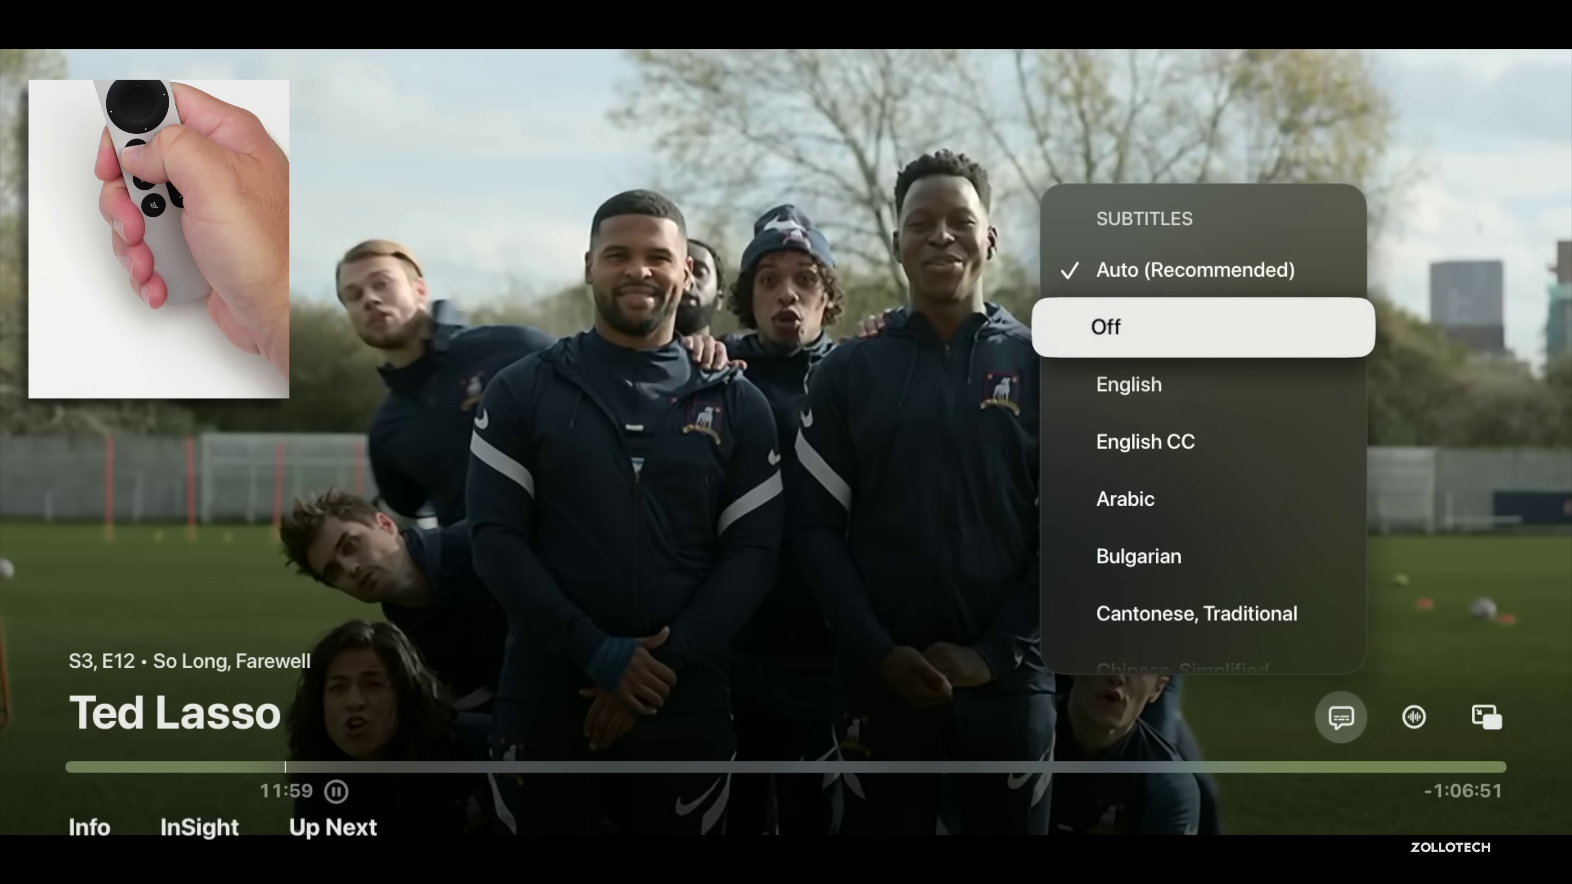
Leave the episode and open the Video and Audio settings.
key(Home)
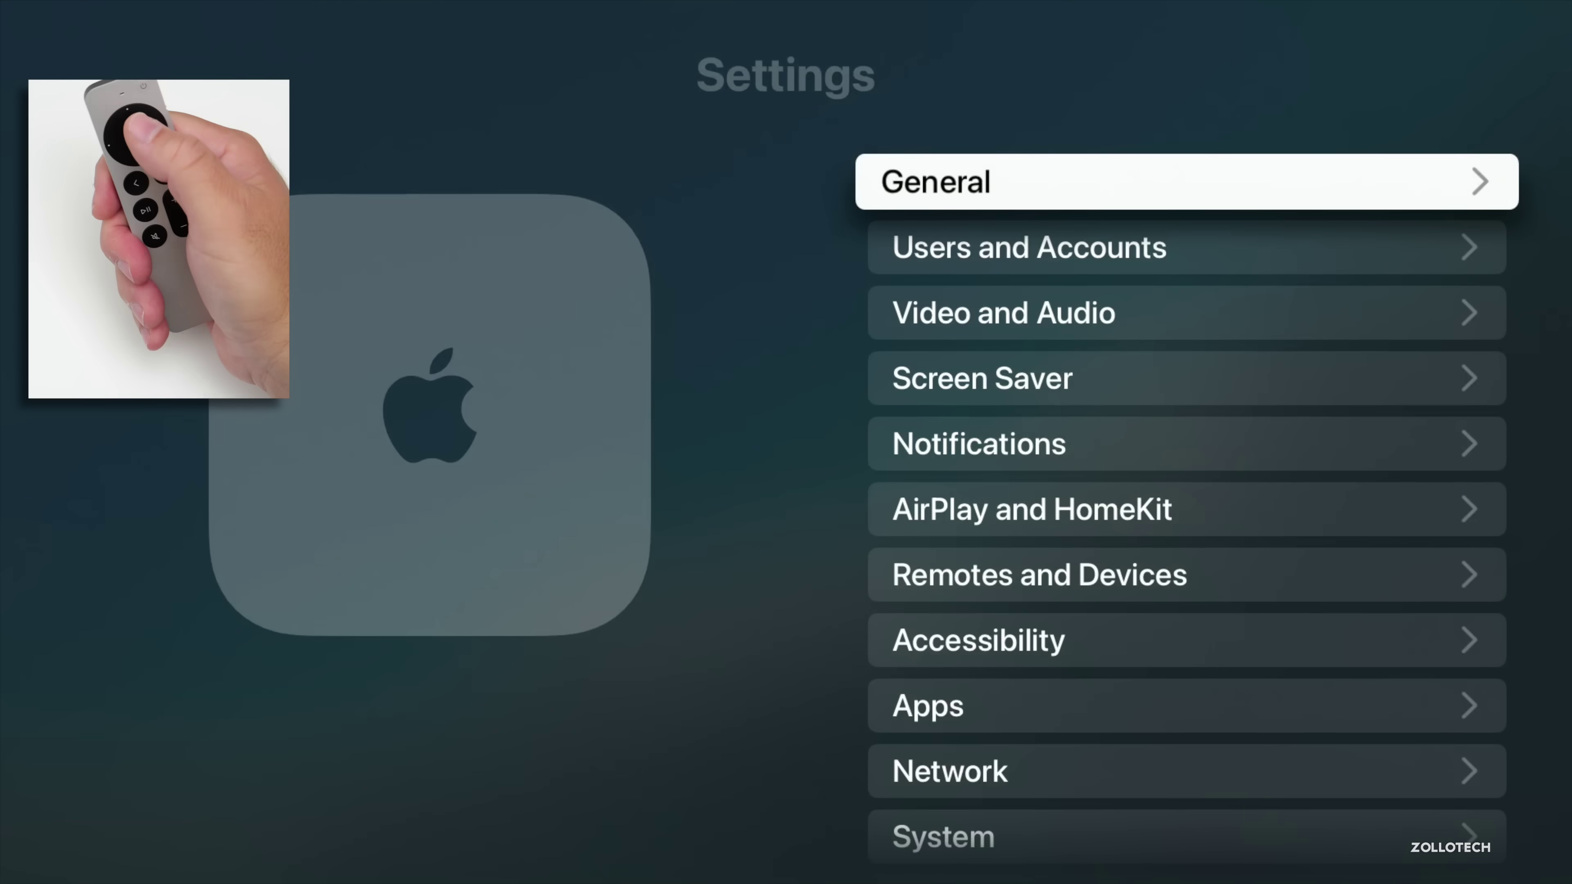
key(Down)
key(Down)
key(Return)
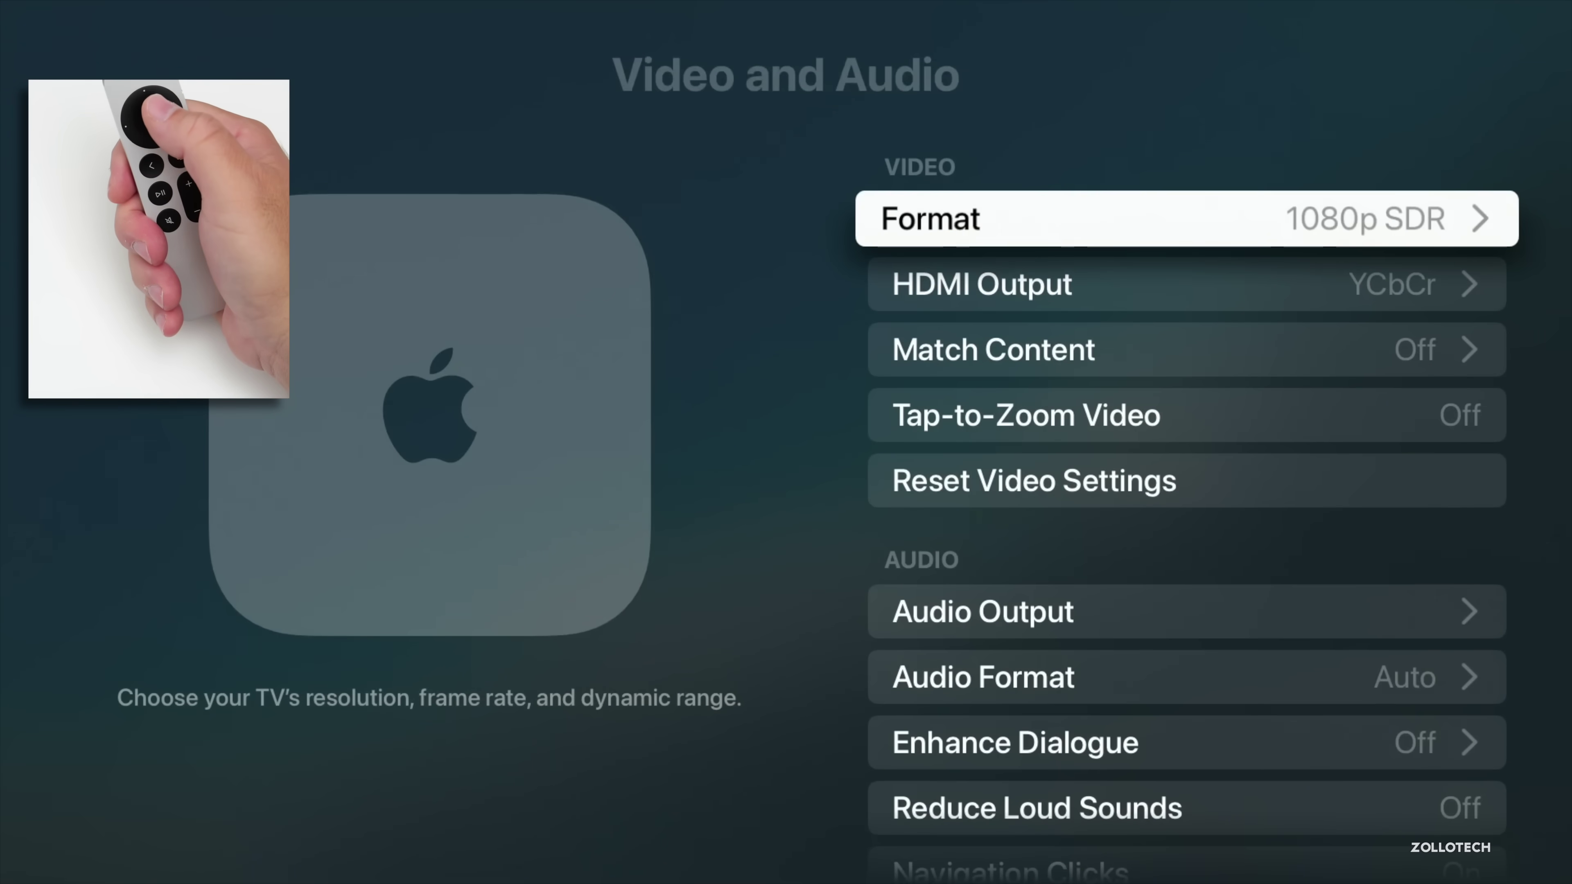
Examine the audio settings, including Reduce Loud Sounds, Audio Mode and Audio Language.
key(Down)
key(Down)
key(Down)
key(Down)
key(Down)
key(Down)
key(Down)
key(Down)
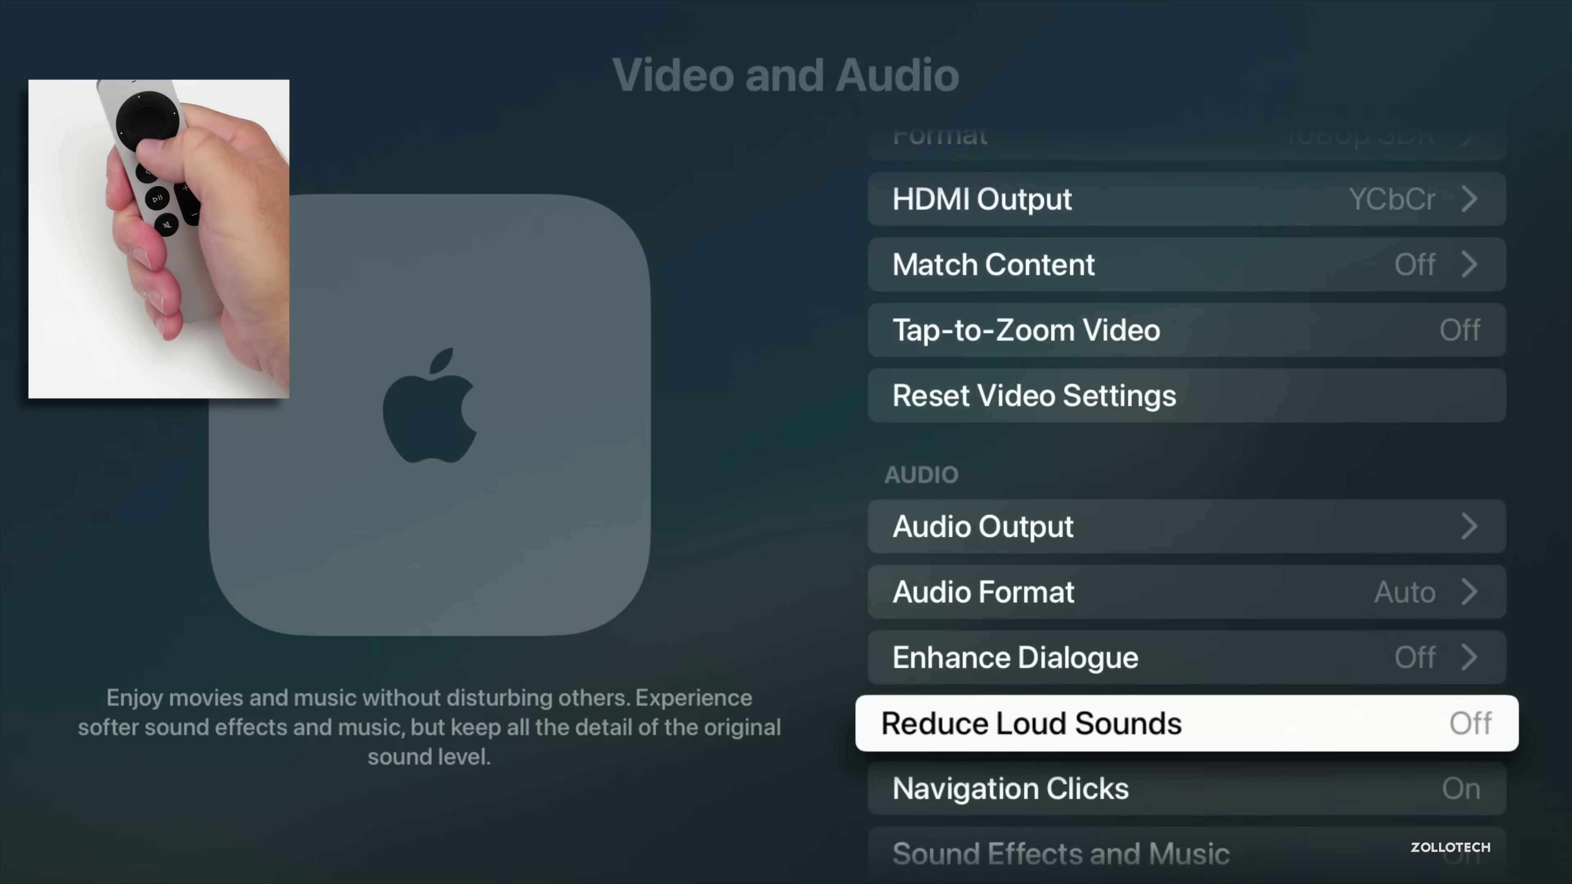
key(Up)
key(Down)
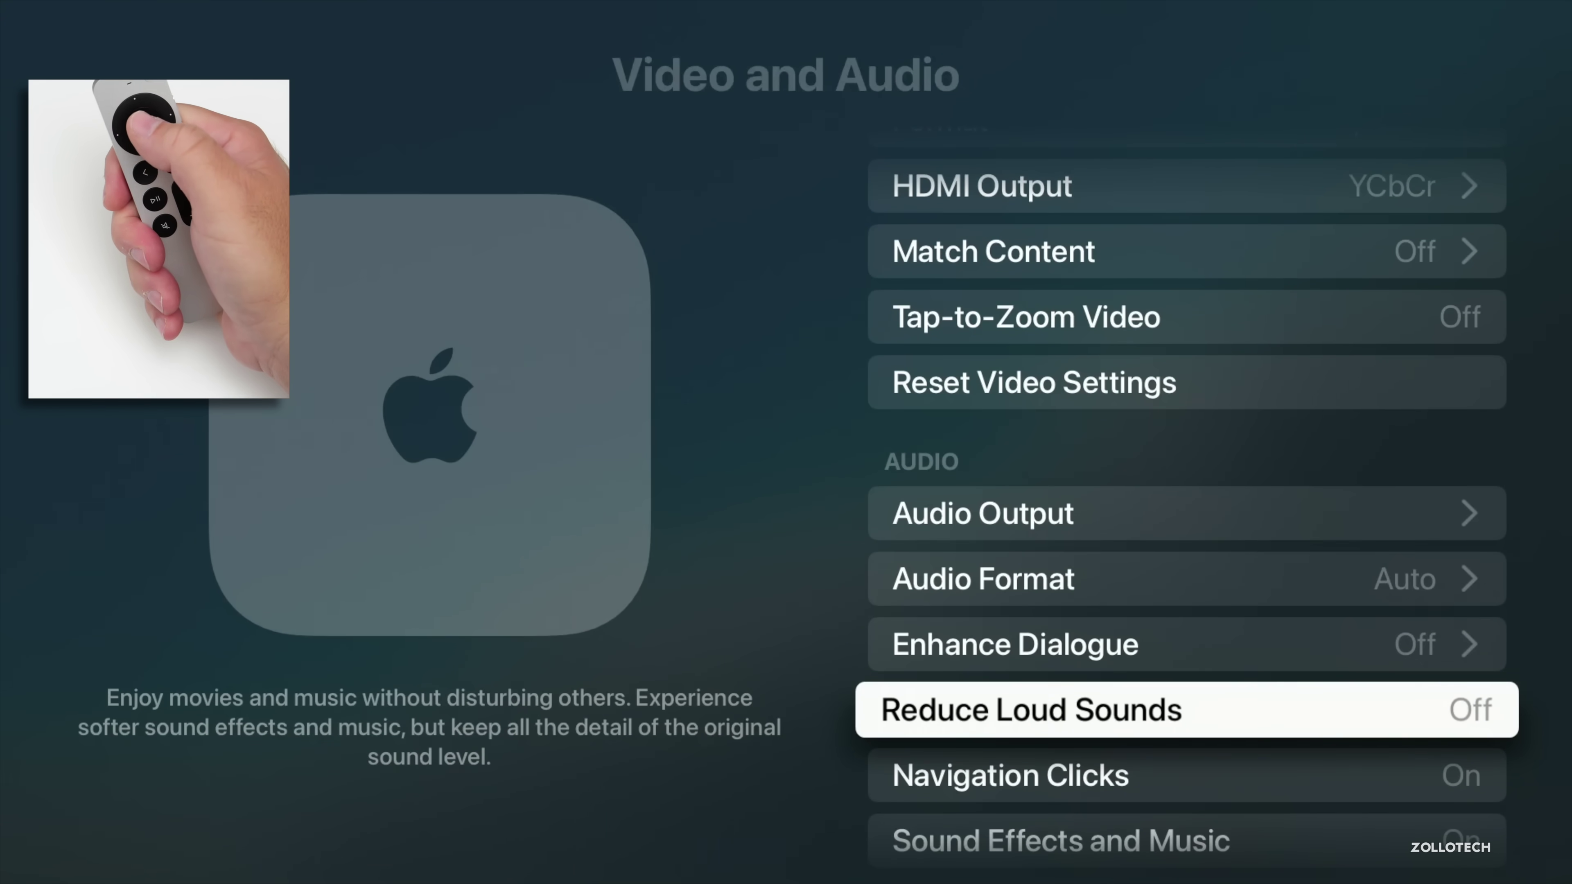
key(Down)
key(Down)
key(Down)
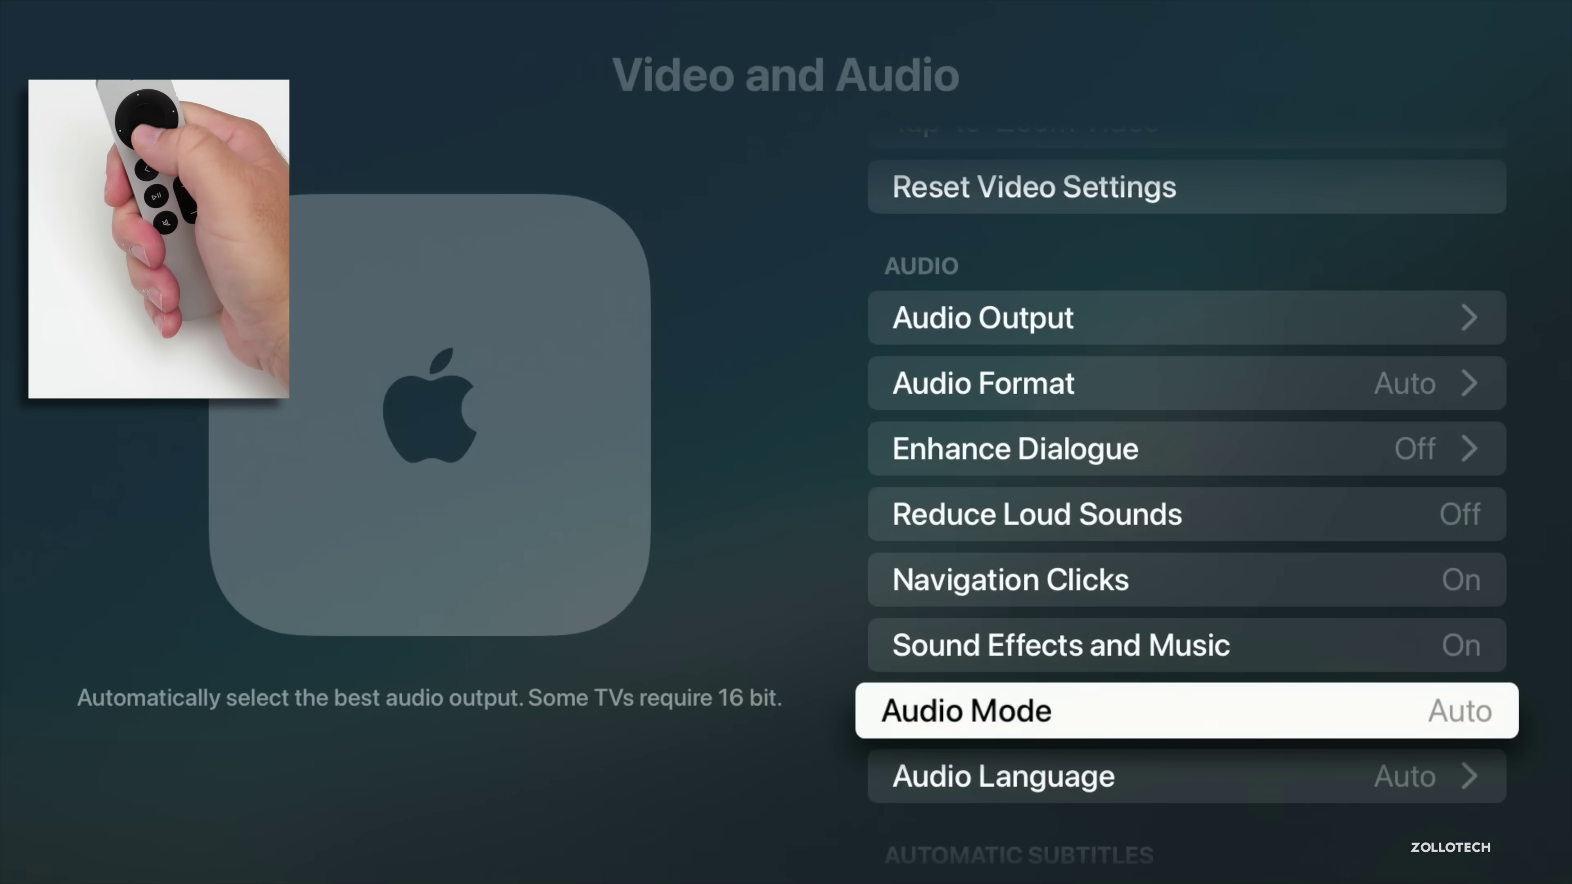
key(Down)
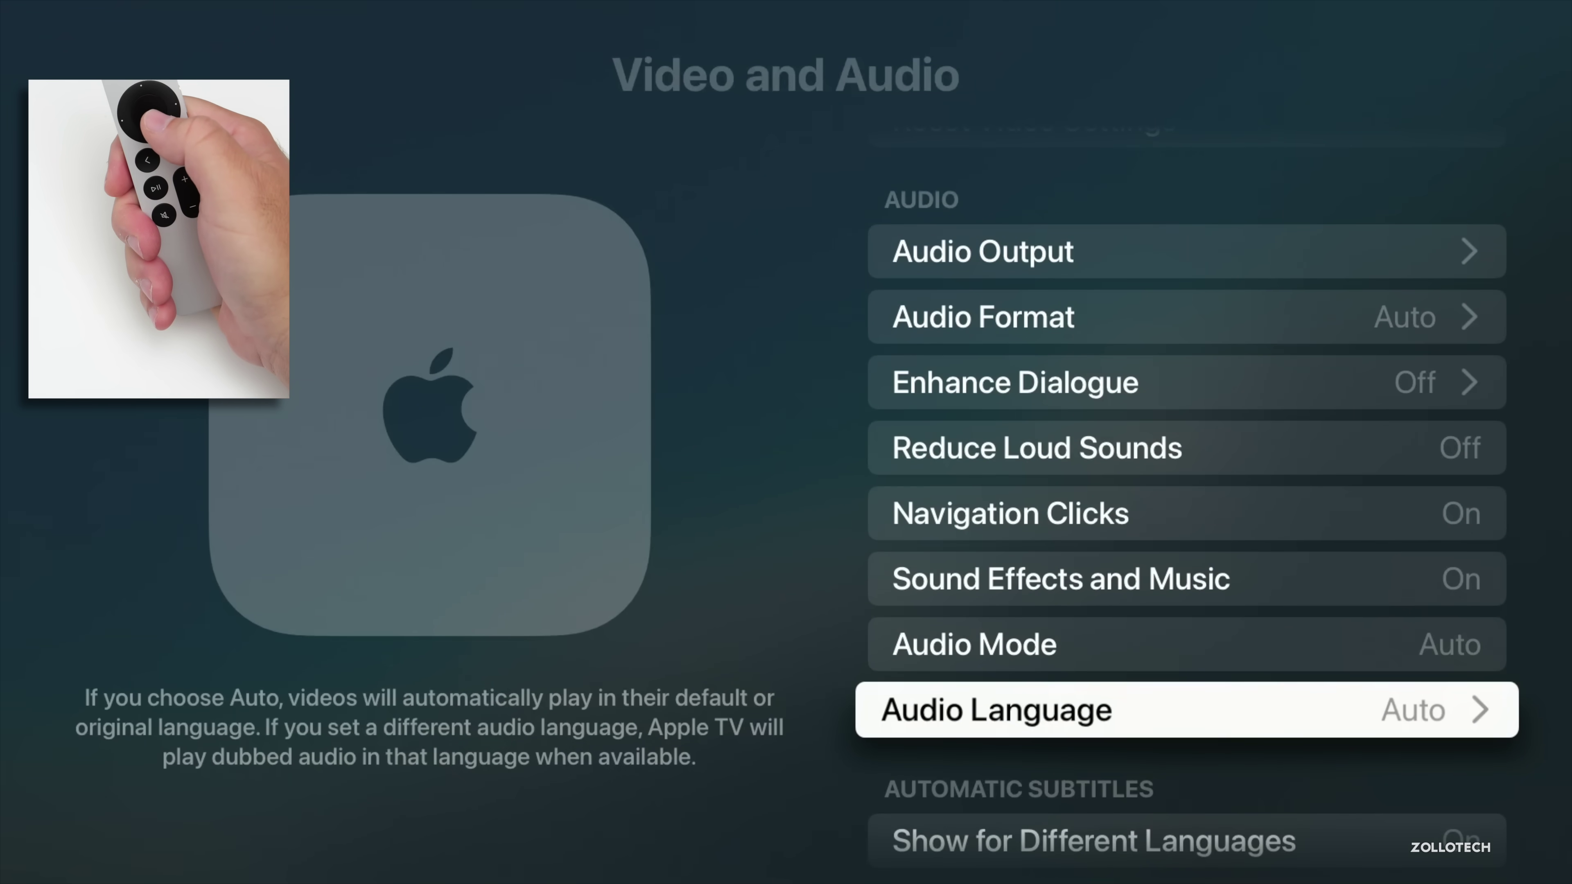
Review the Automatic Subtitles options: Show for Different Languages, Subtitle Language, Show When Muted and Show on Skip Back.
key(Down)
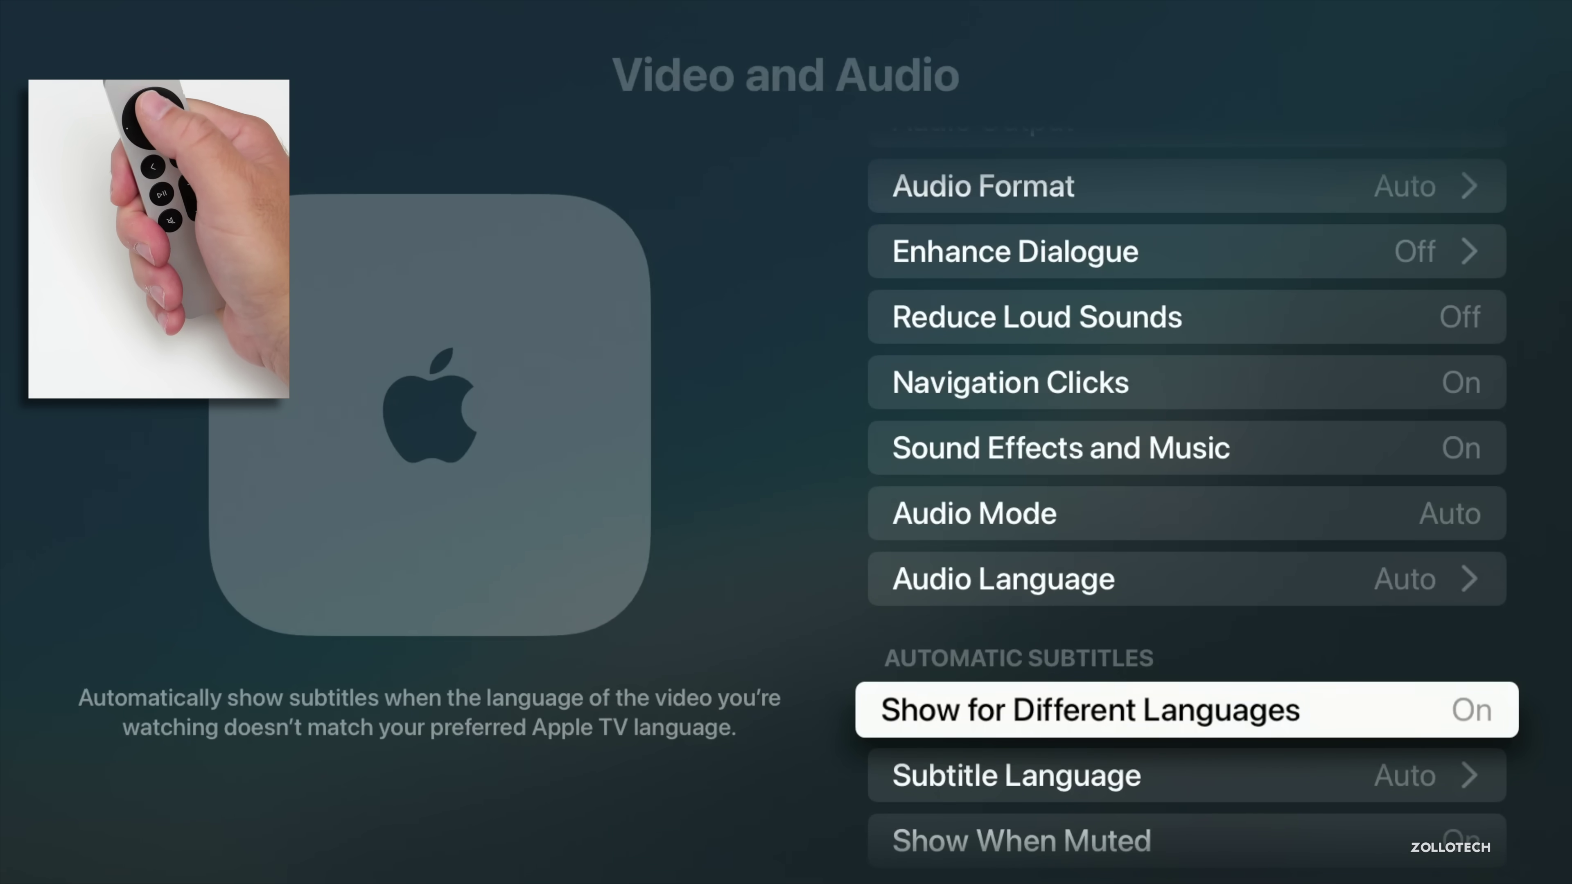
key(Down)
key(Down)
key(Down)
key(Up)
key(Up)
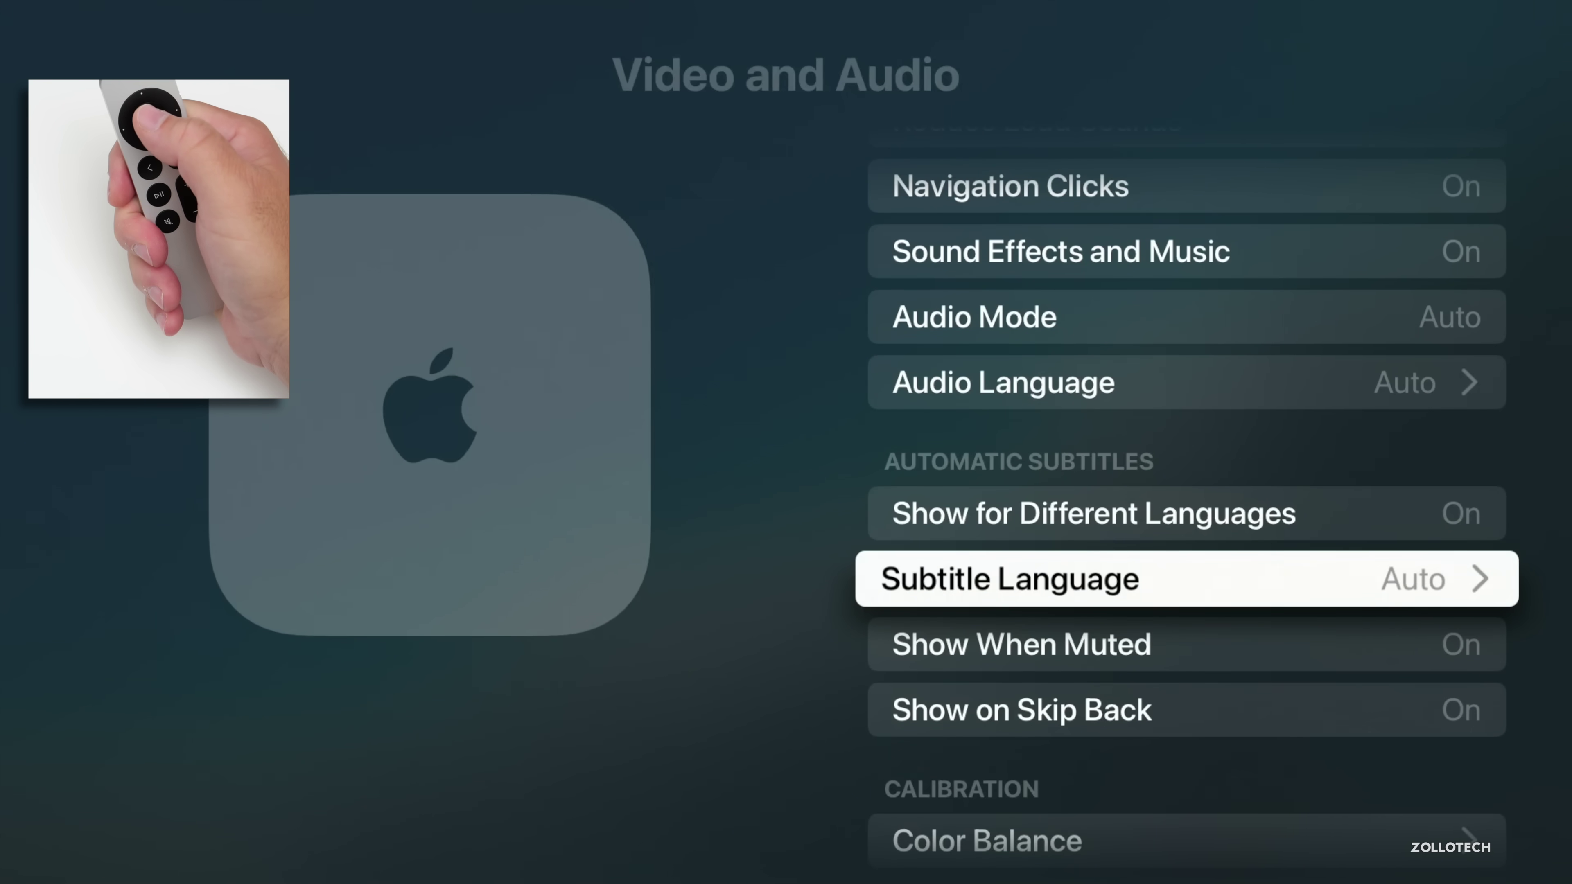
key(Down)
key(Down)
key(Down)
key(Up)
key(Up)
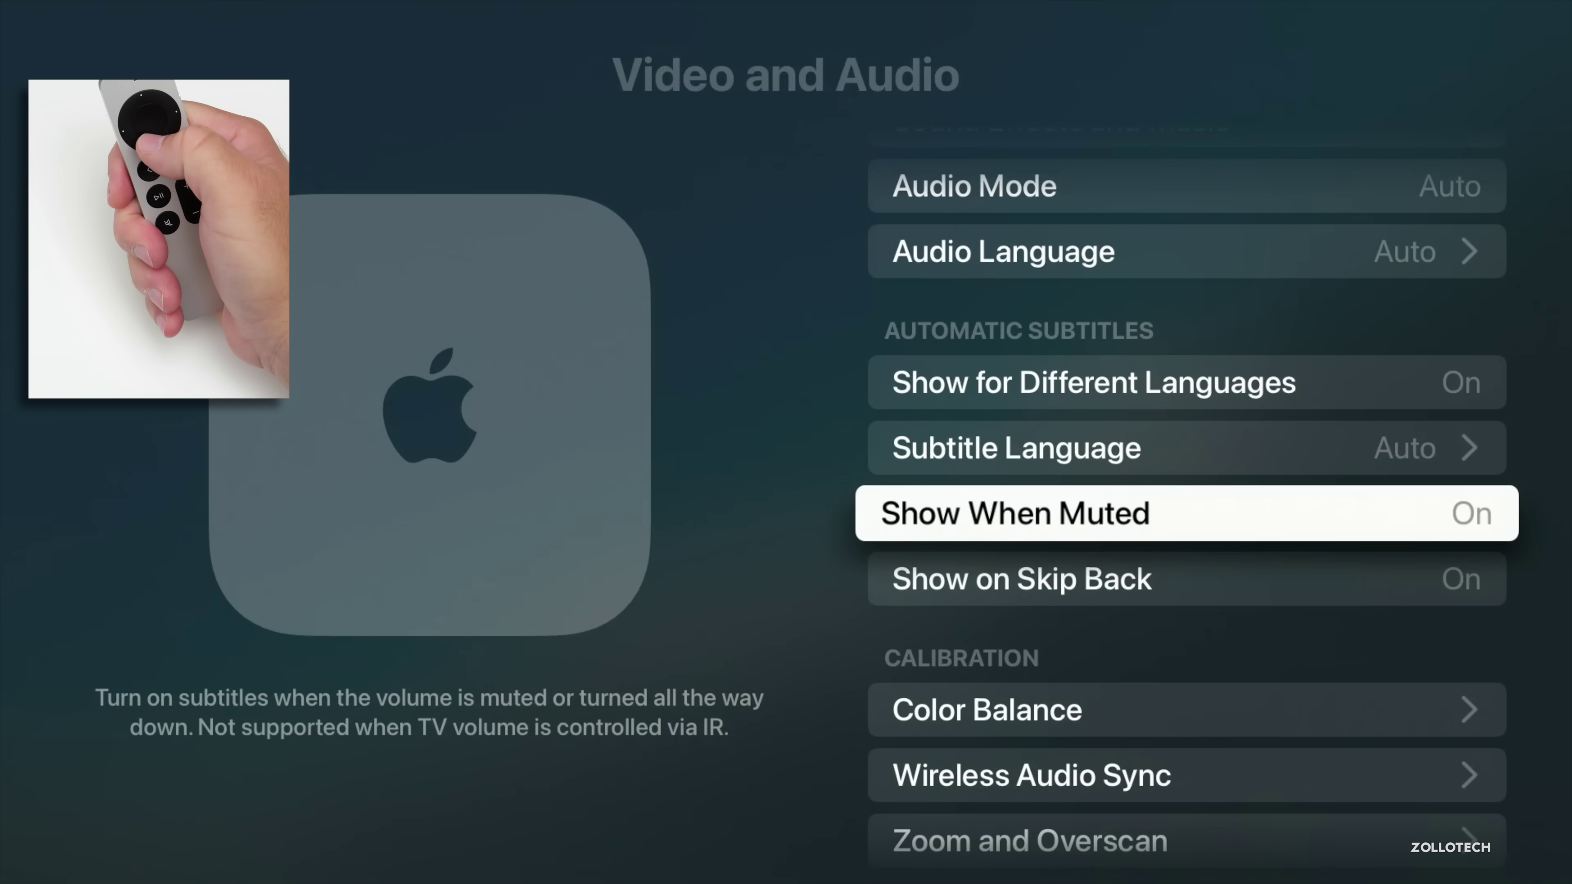
key(Down)
key(Down)
key(Up)
key(Up)
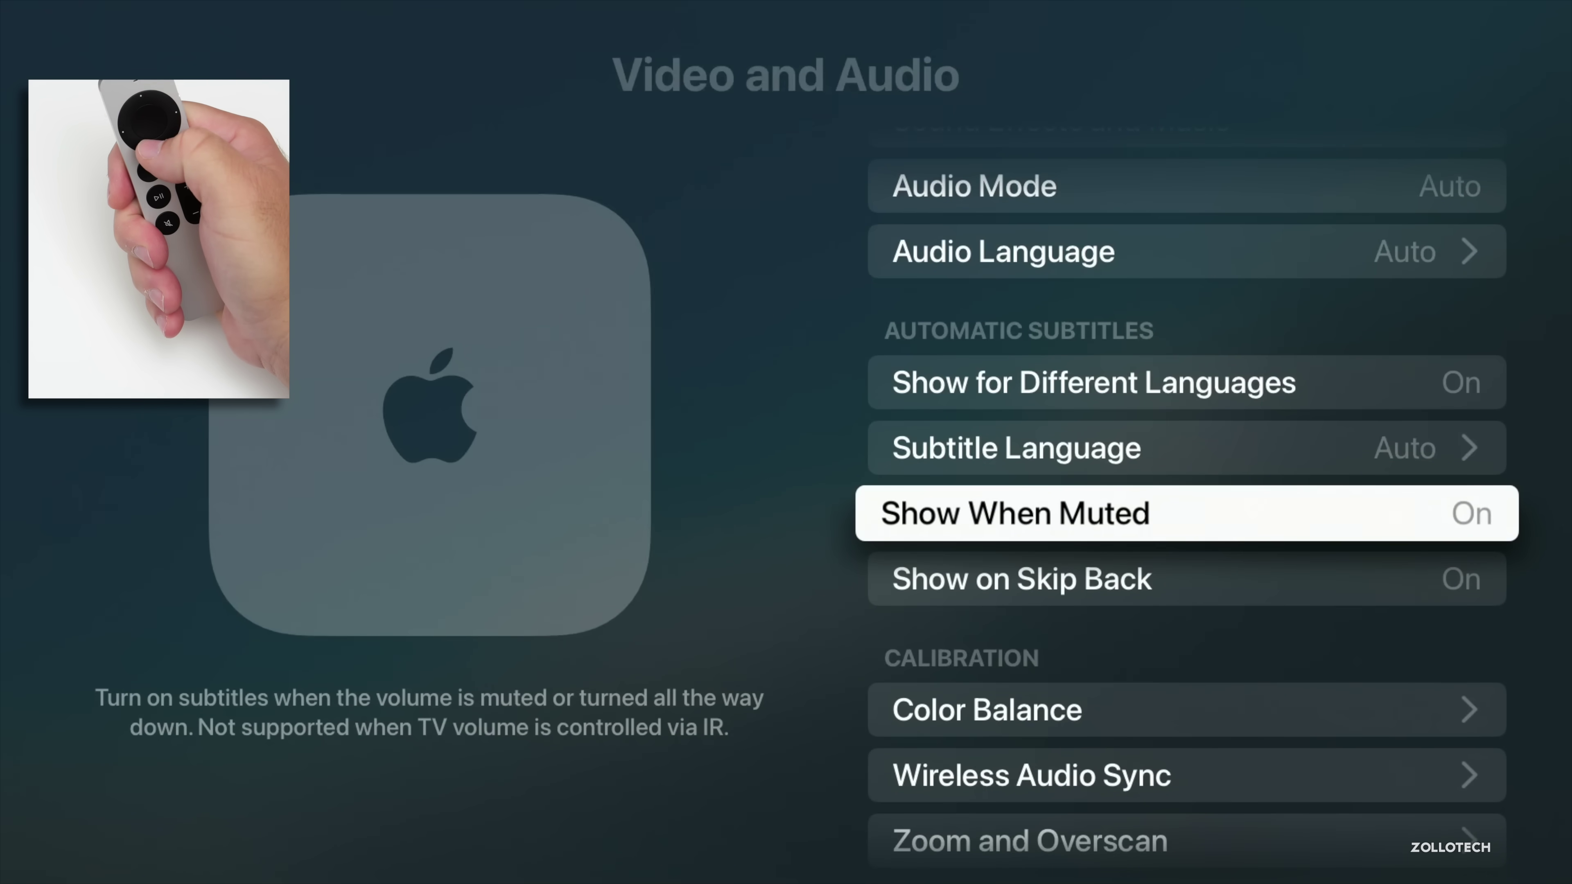
Look through the settings from Audio Language to the Calibration options and return to the main Settings list.
key(Up)
key(Up)
key(Up)
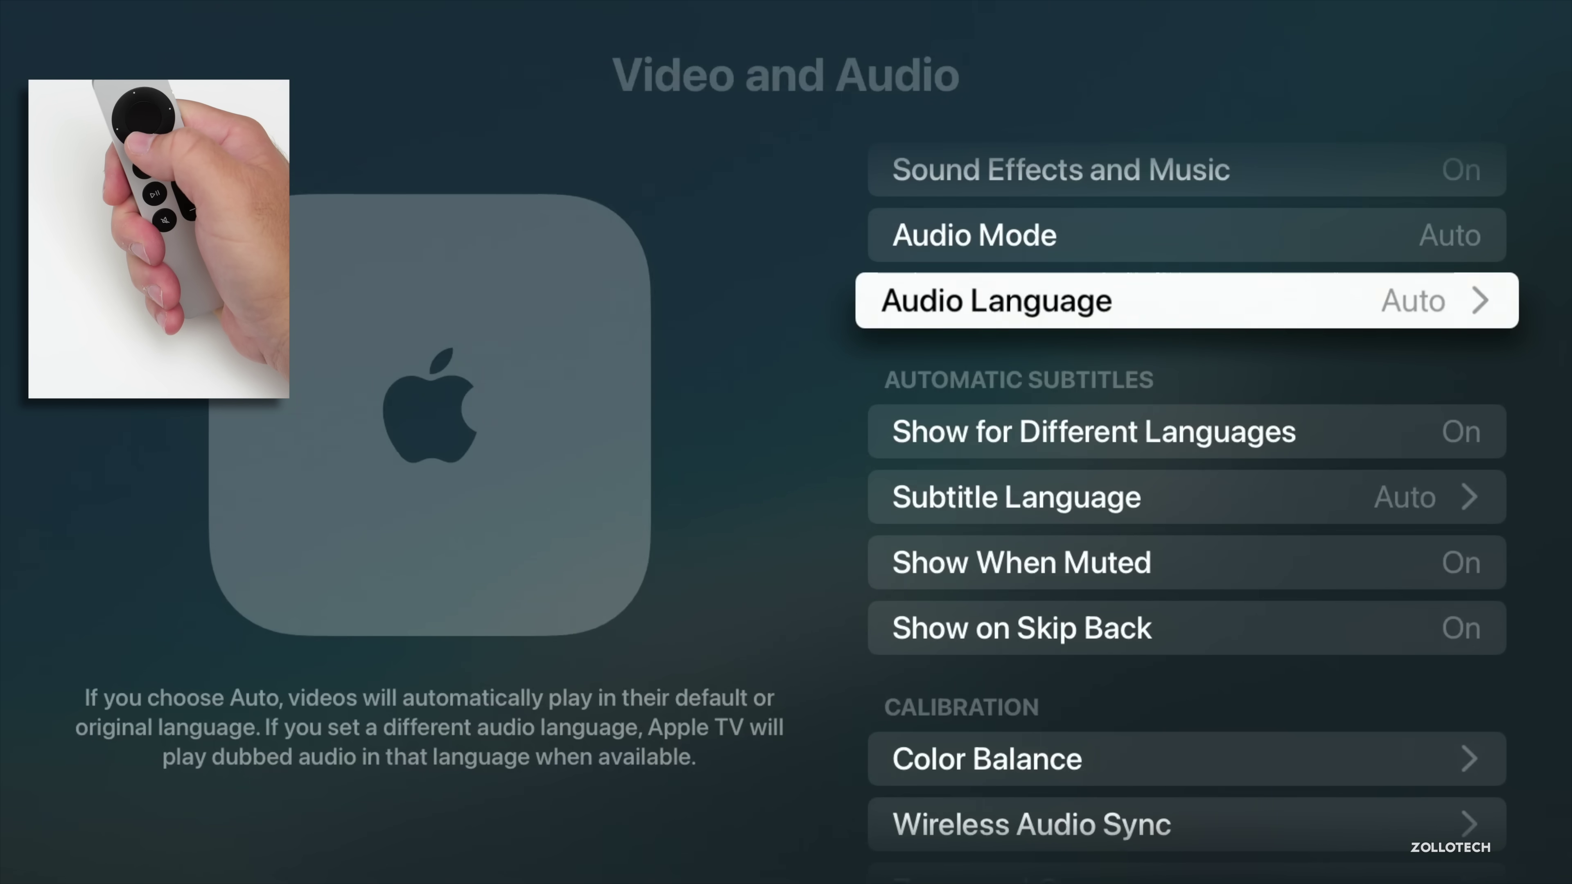
key(Down)
key(Down)
key(Down)
key(Down)
key(Down)
key(Down)
key(Down)
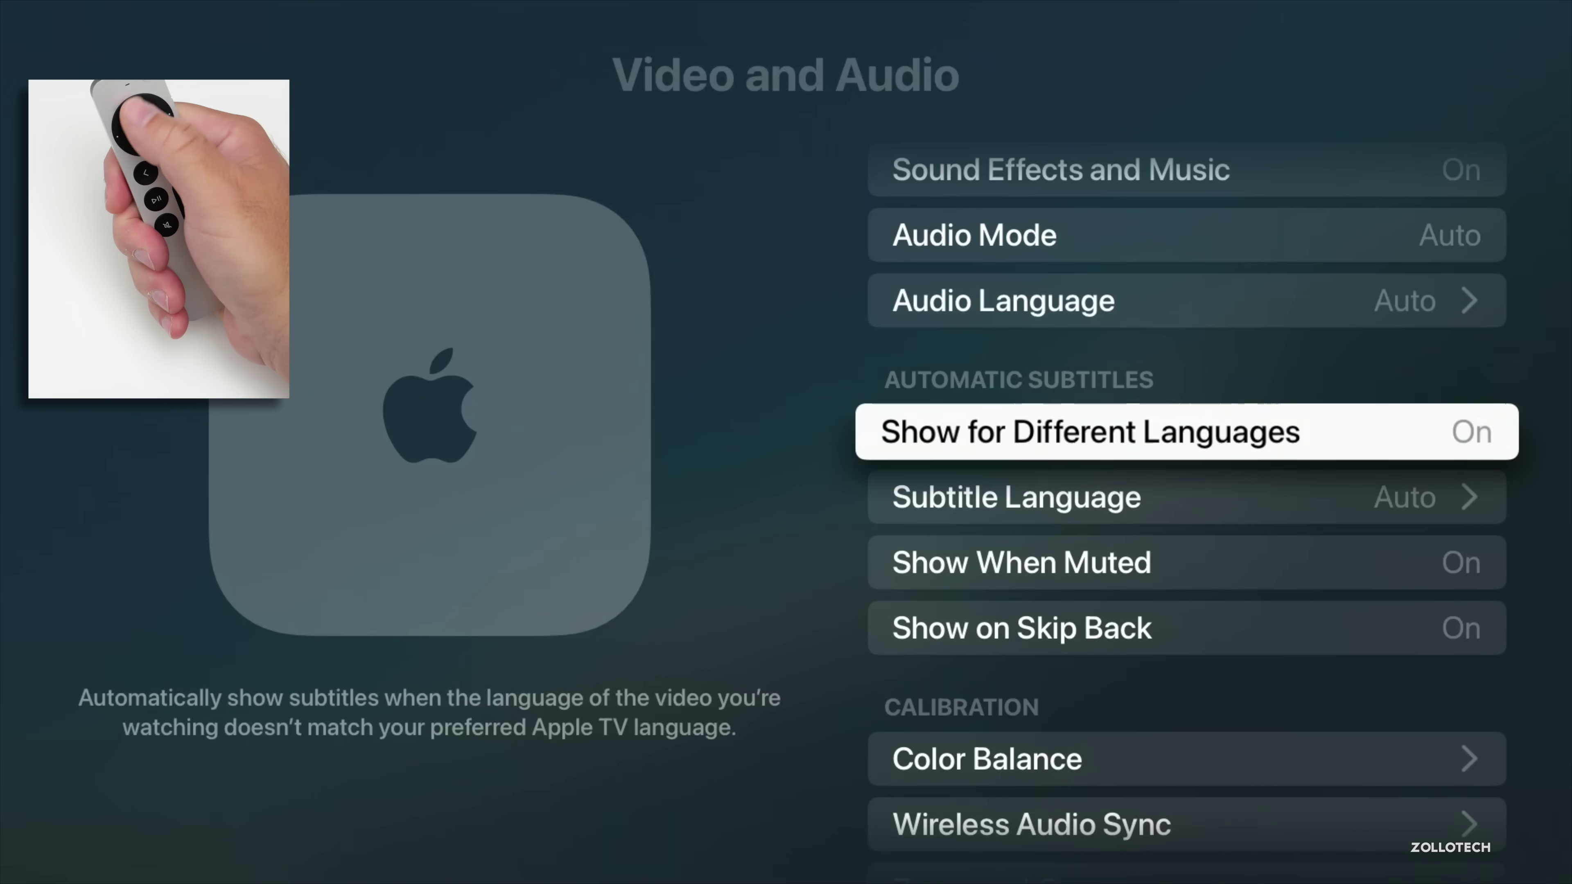
key(Down)
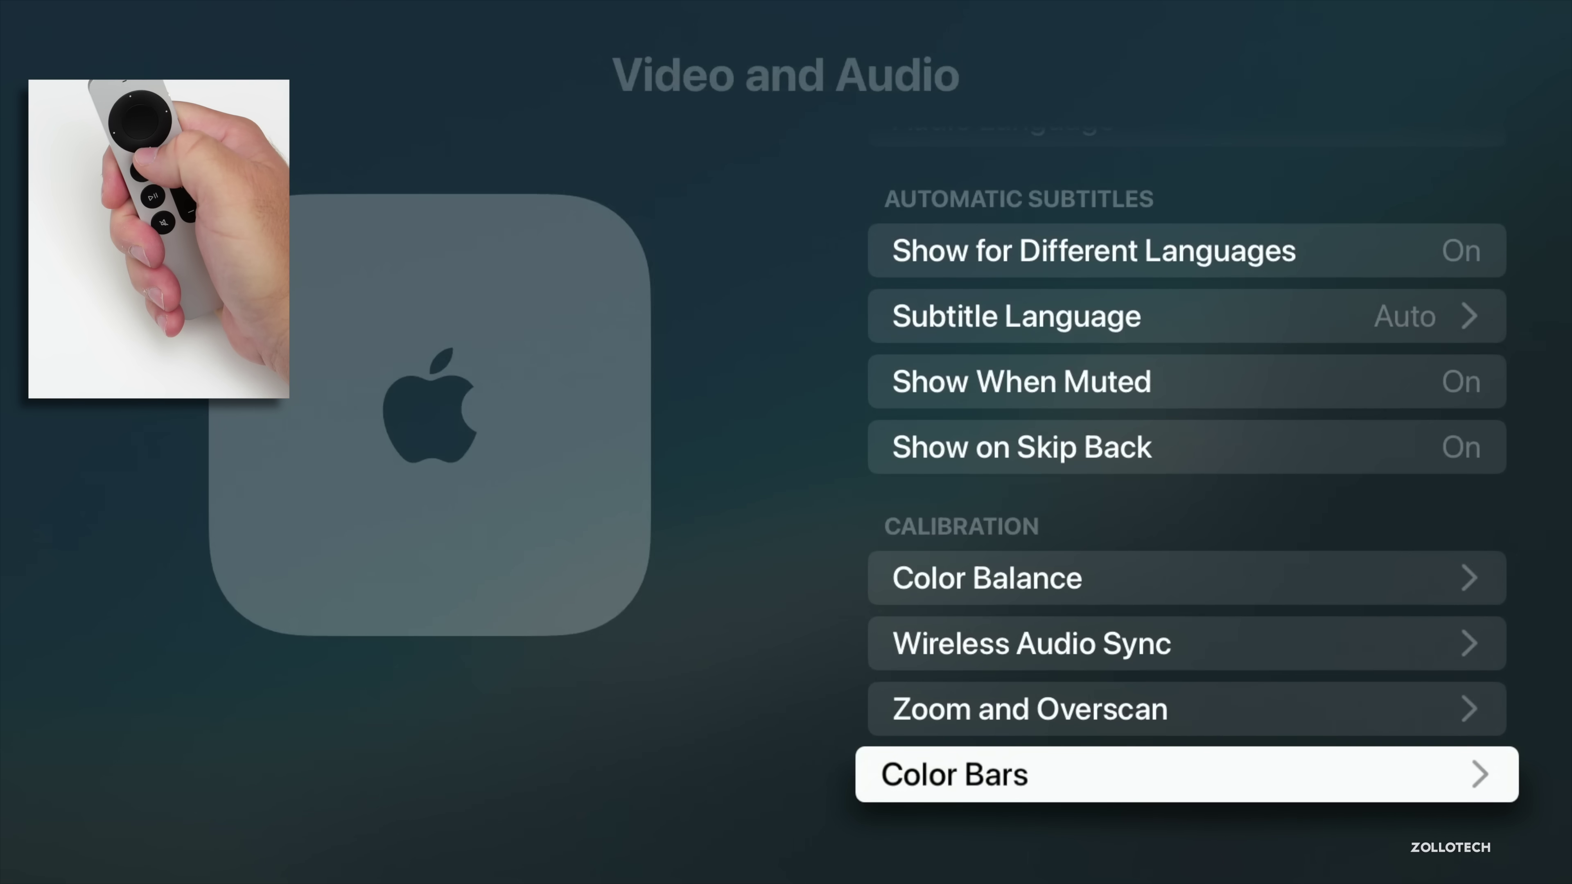
key(Escape)
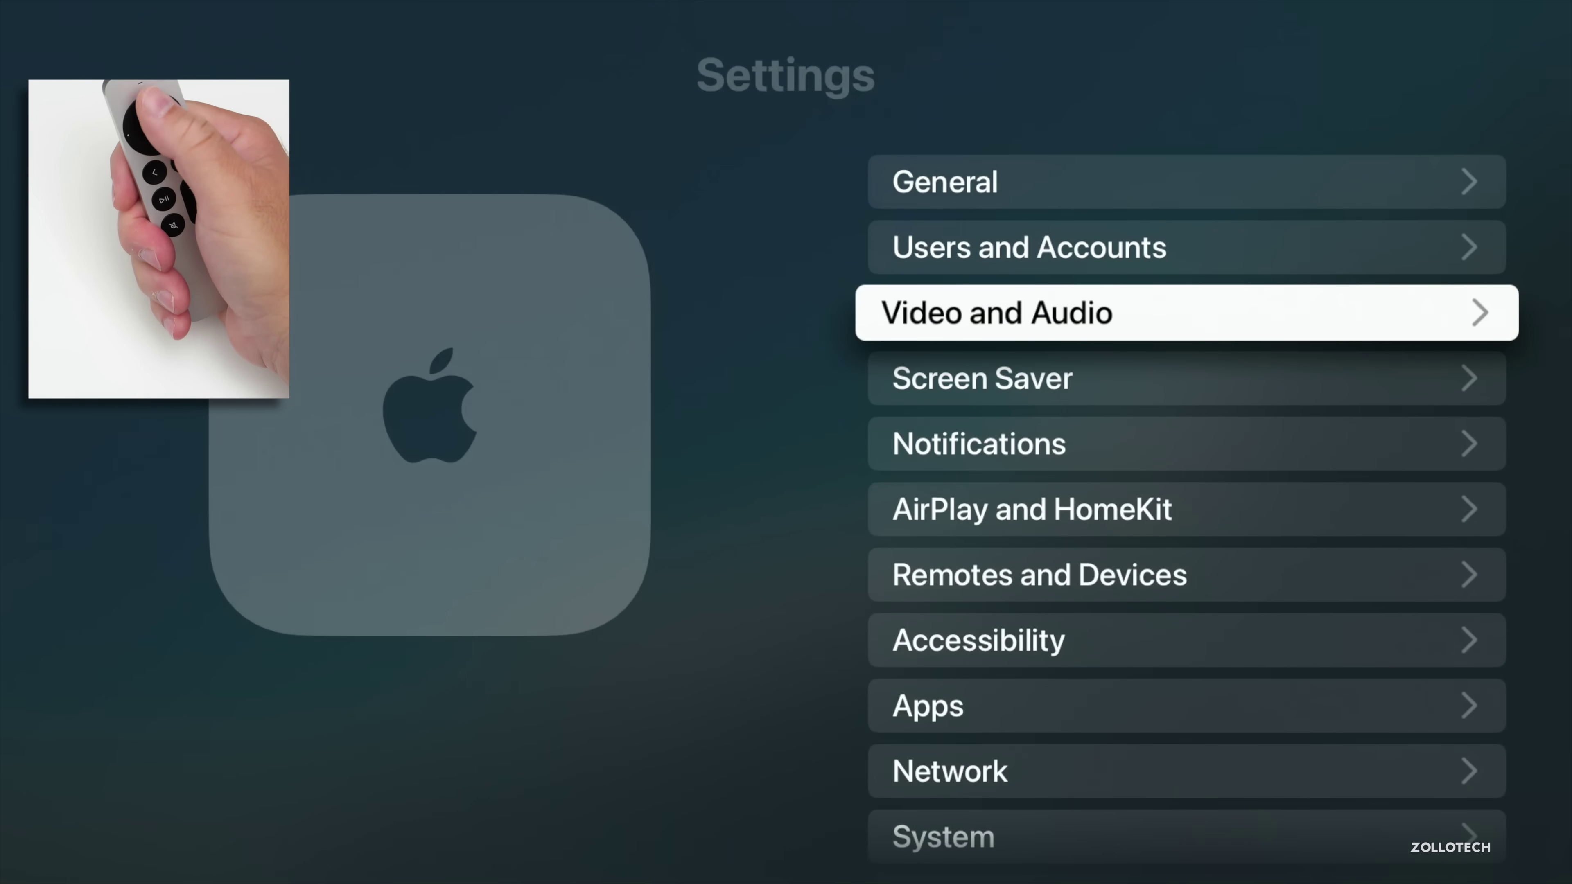
Open the Dedicated Camera setup under Continuity Camera in the Remotes and Devices settings.
key(Down)
key(Down)
key(Down)
key(Down)
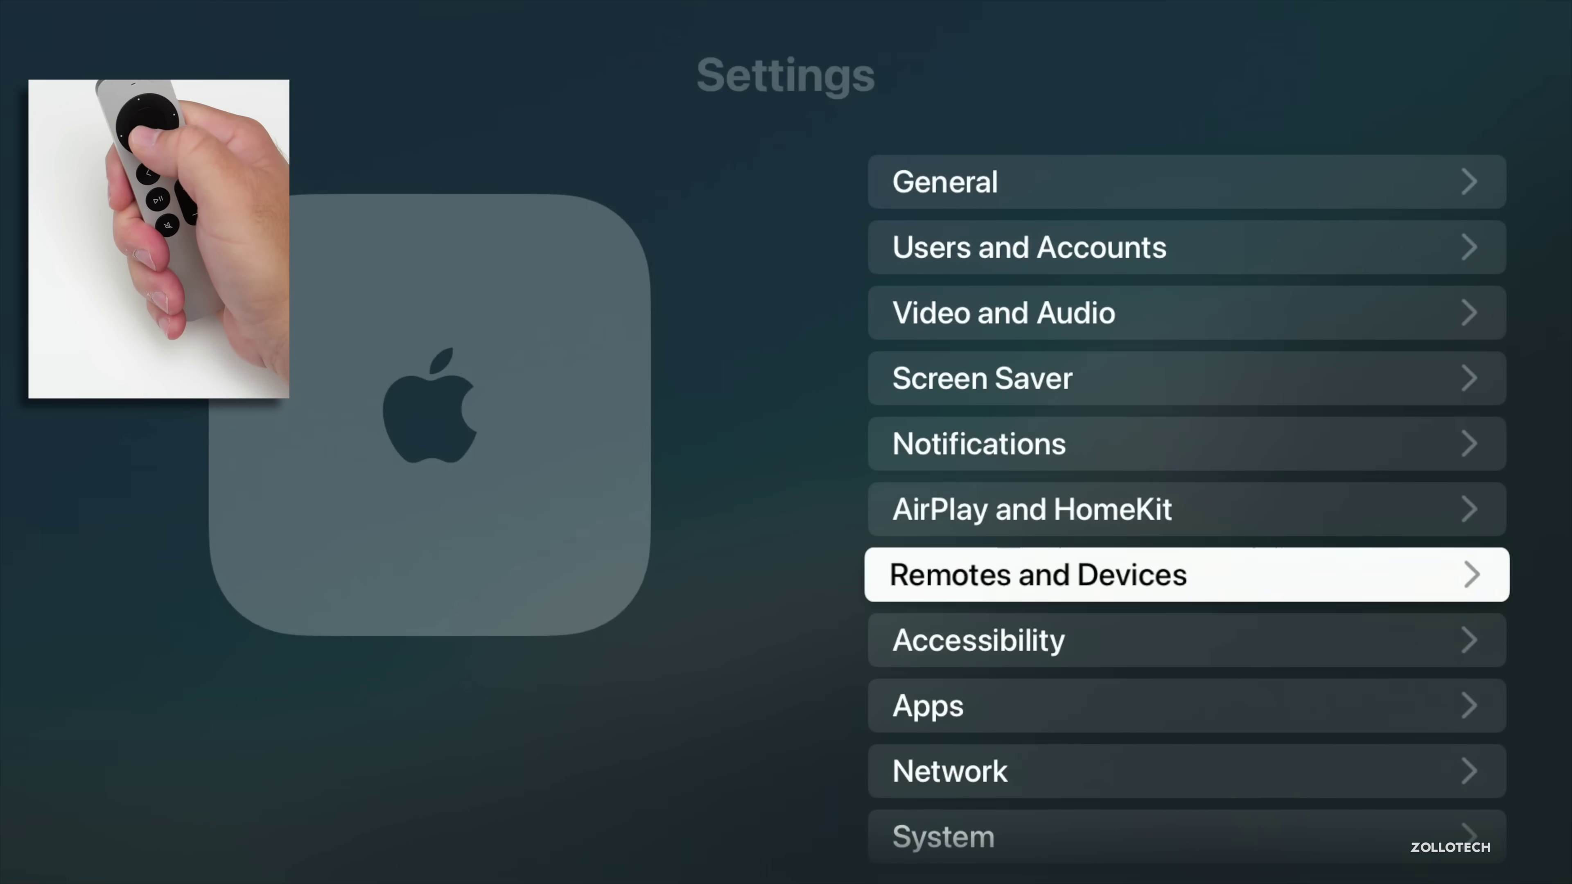
key(Return)
key(Down)
key(Down)
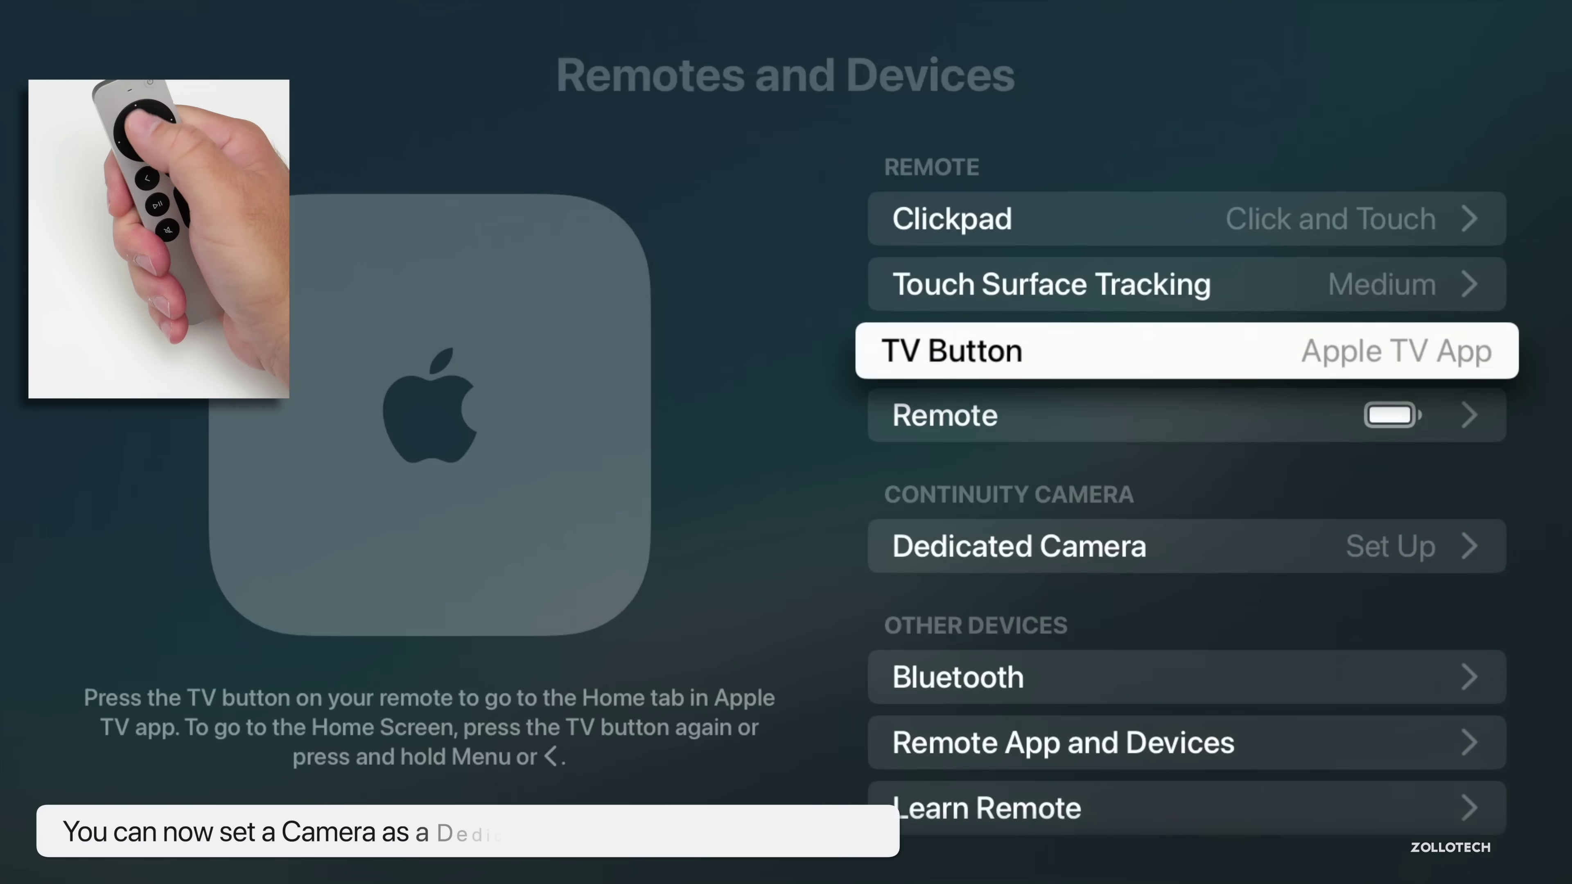
key(Down)
key(Down)
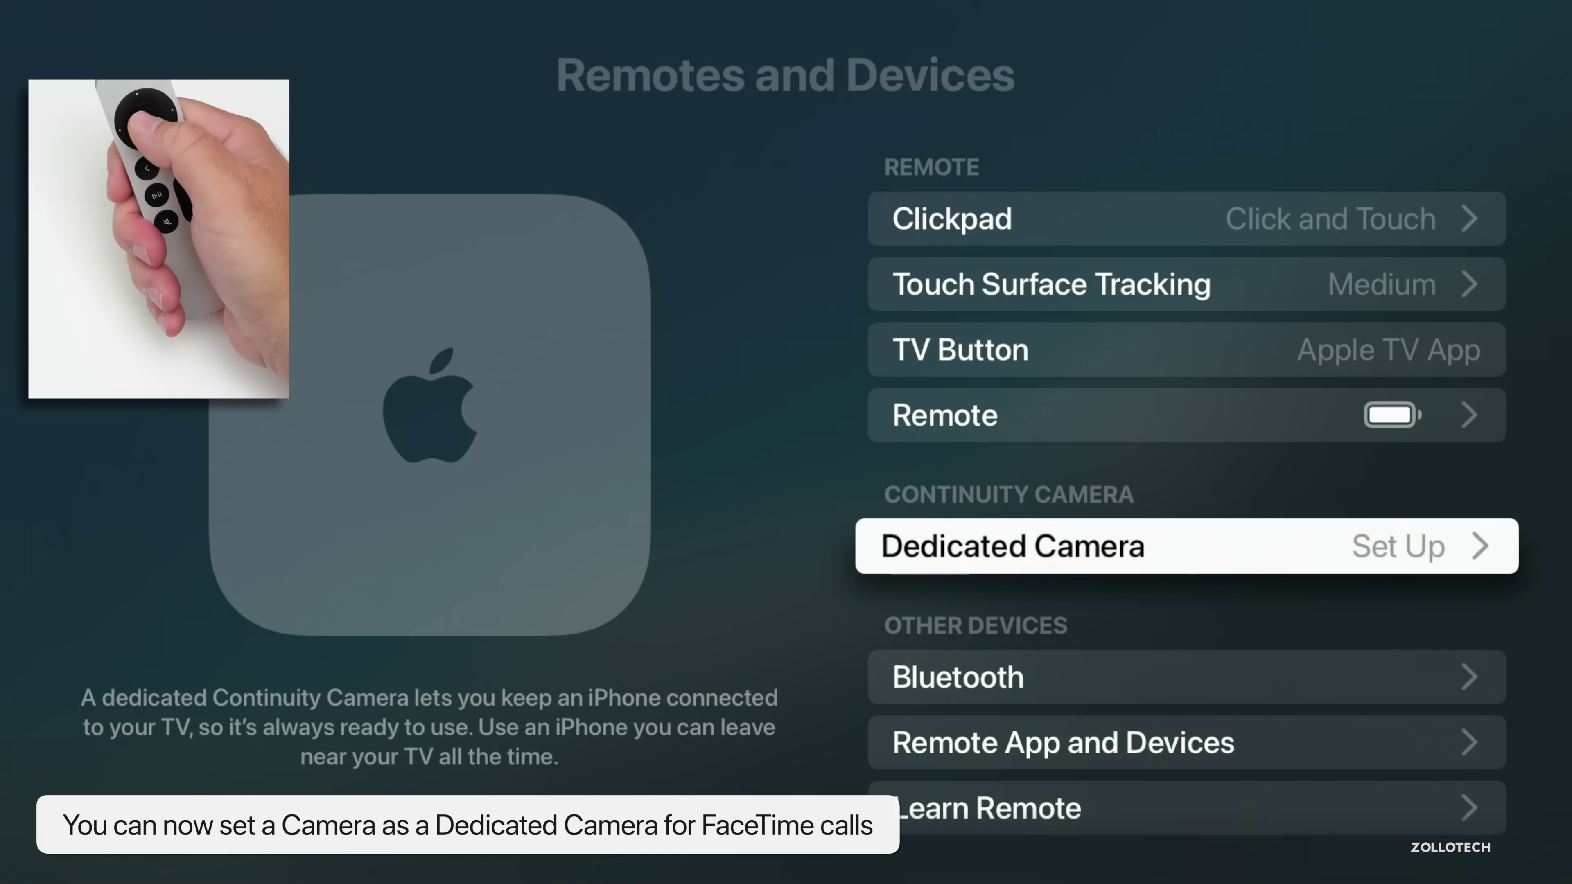
key(Return)
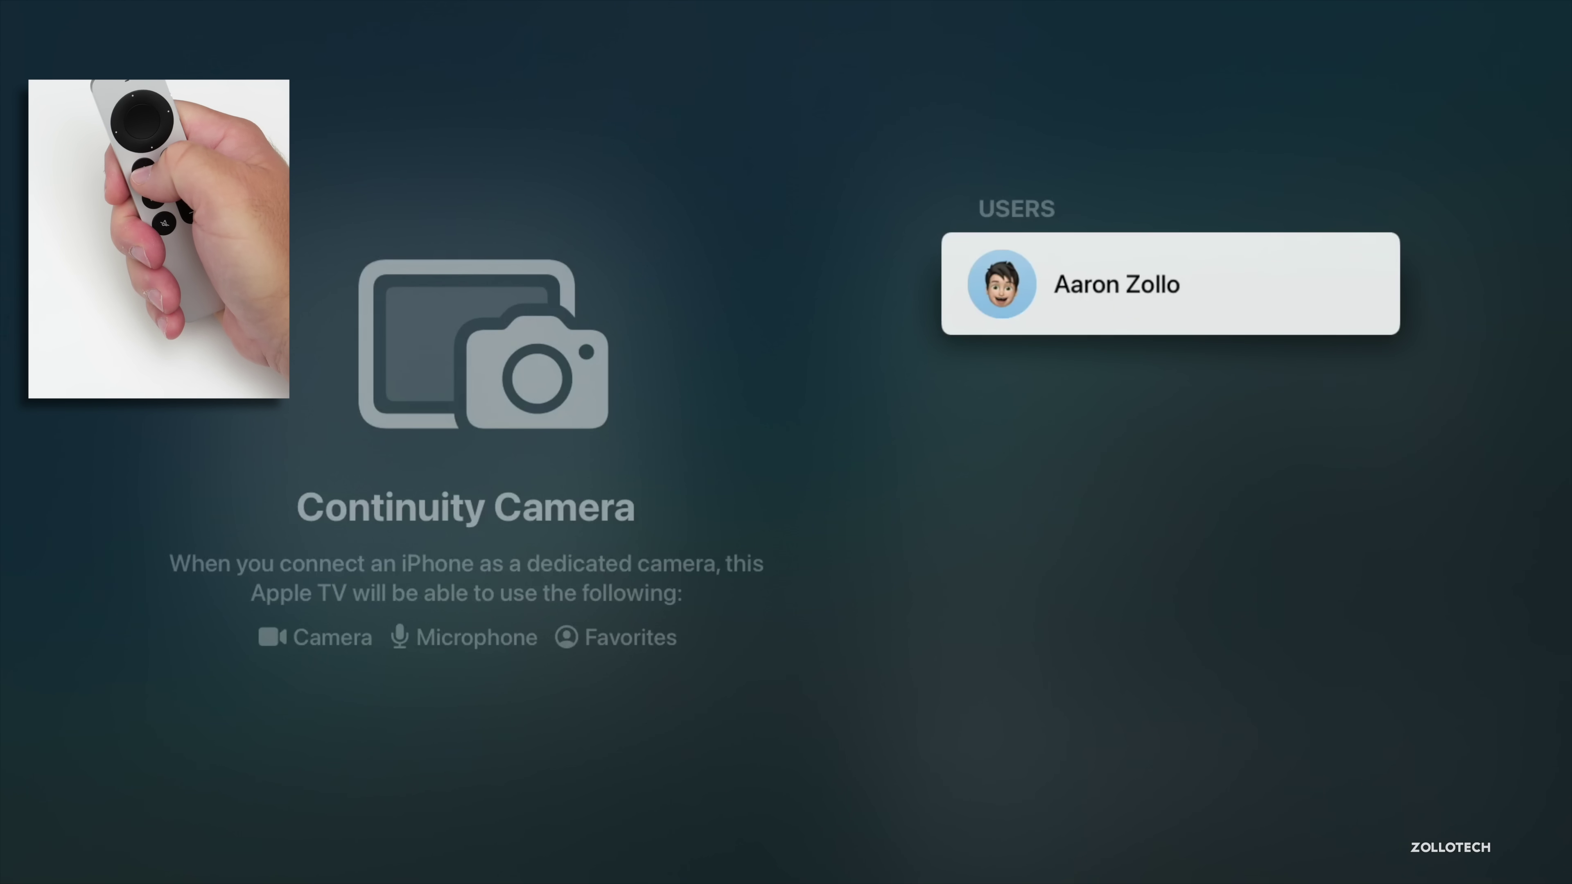
Exit Settings to the home screen and open FaceTime to view its Continuity Camera user selection.
key(Escape)
key(Escape)
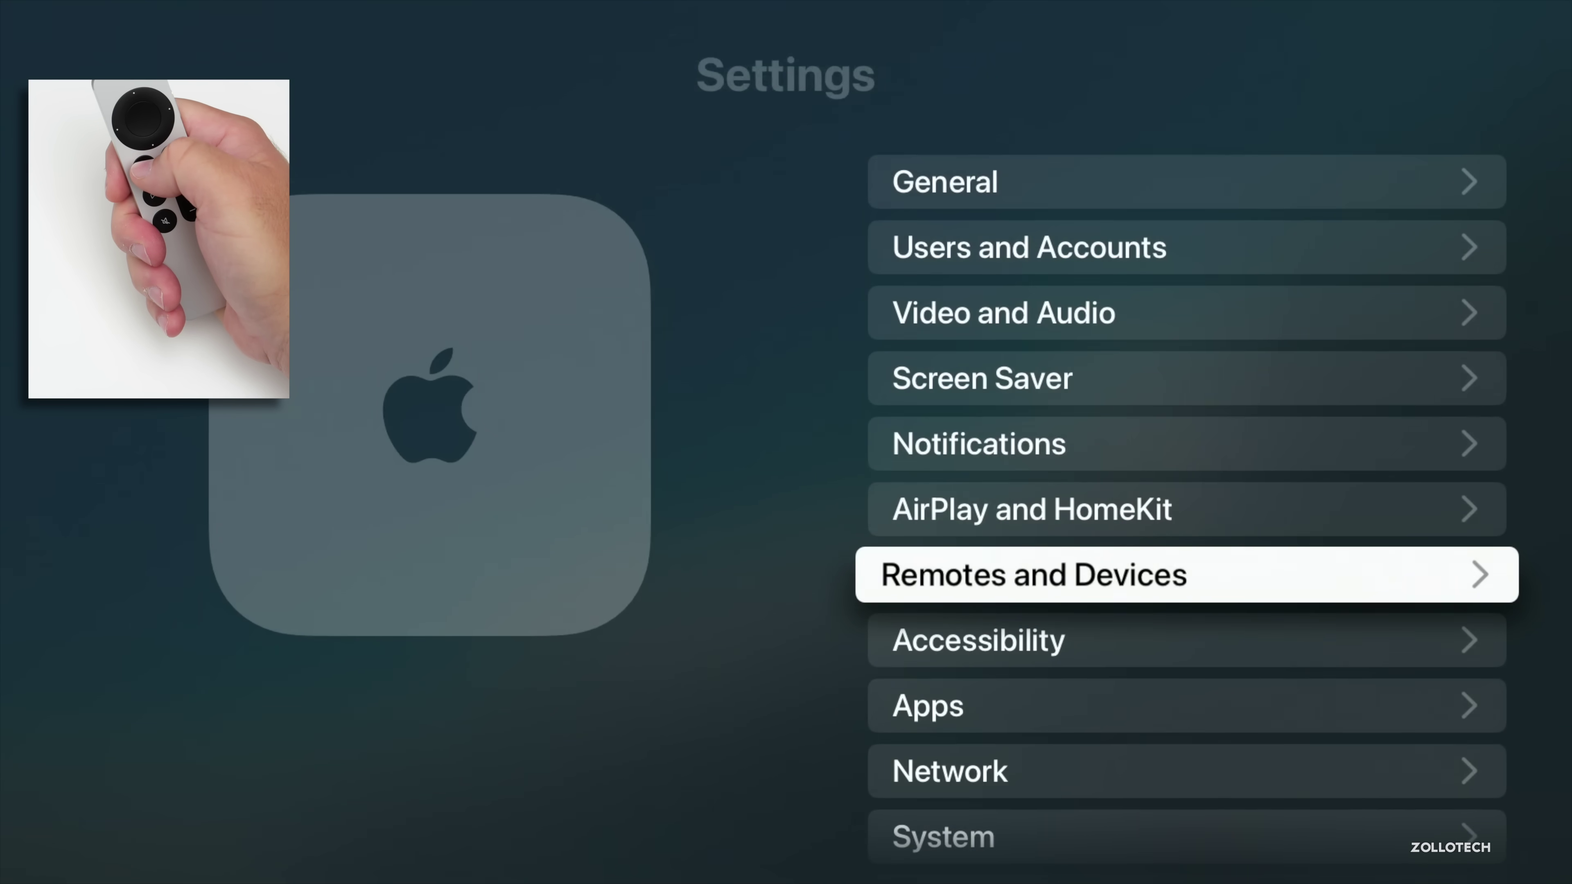
key(Escape)
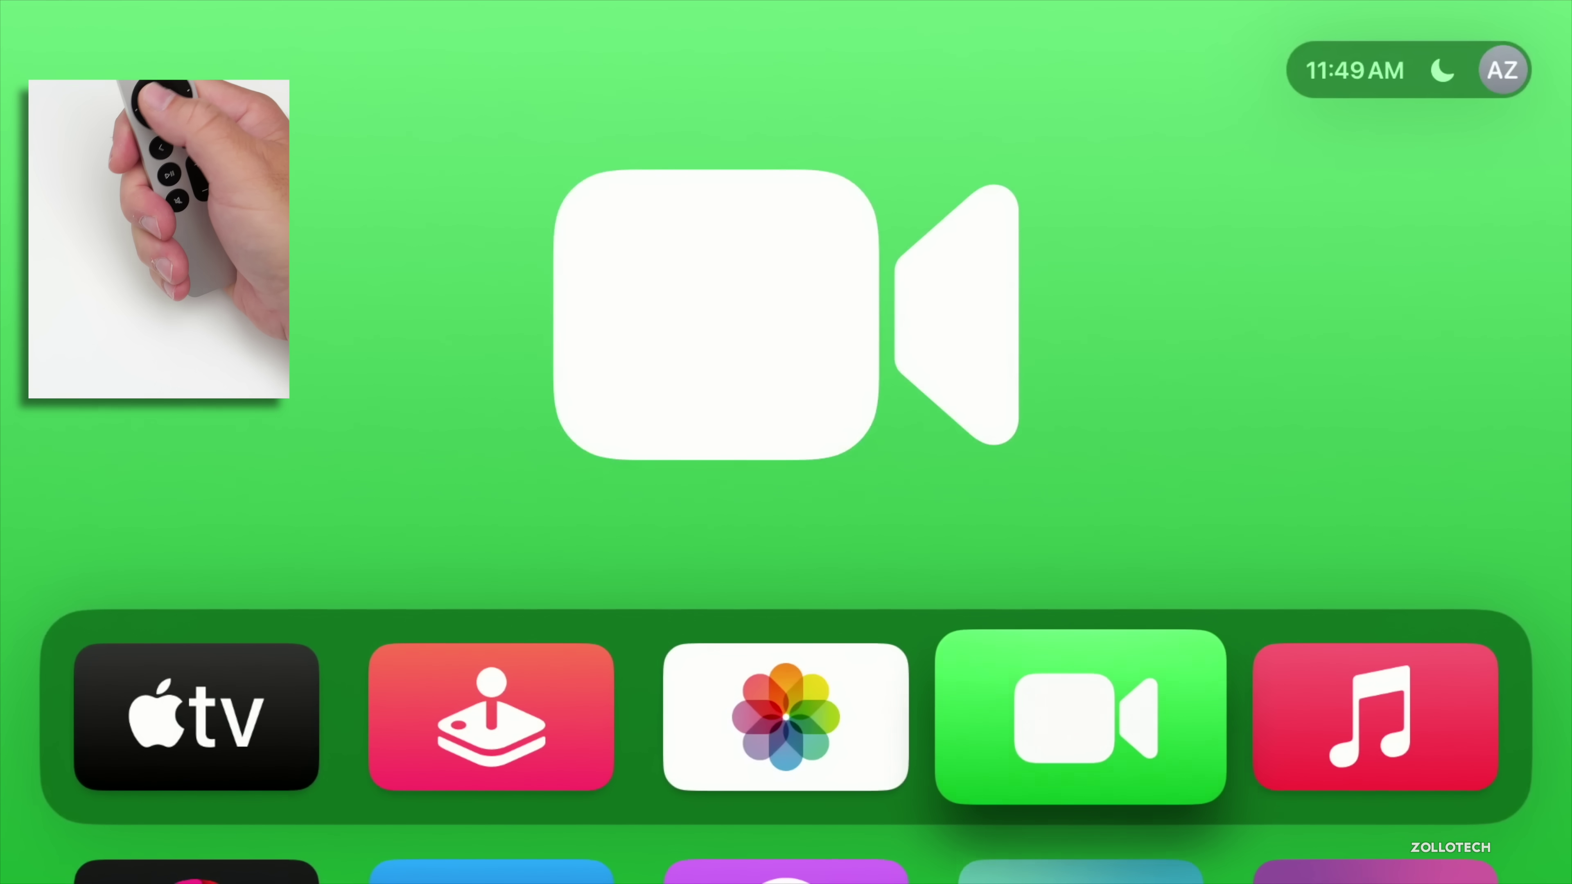
key(Return)
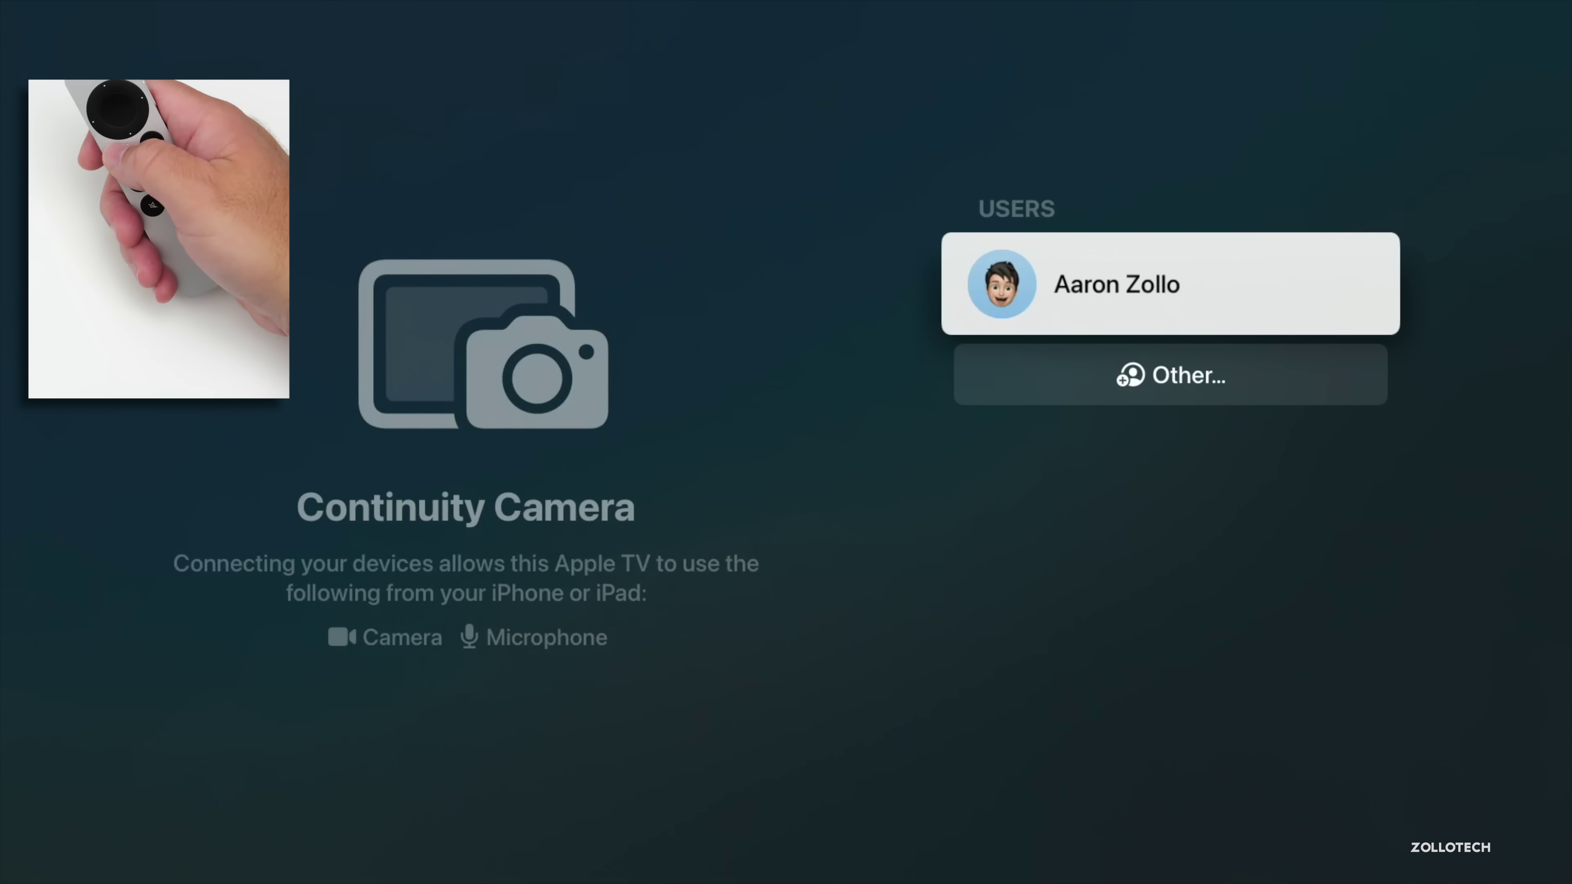
key(Return)
Switch to Music and play "A Beautiful Game" from the Saved Songs playlist.
key(Right)
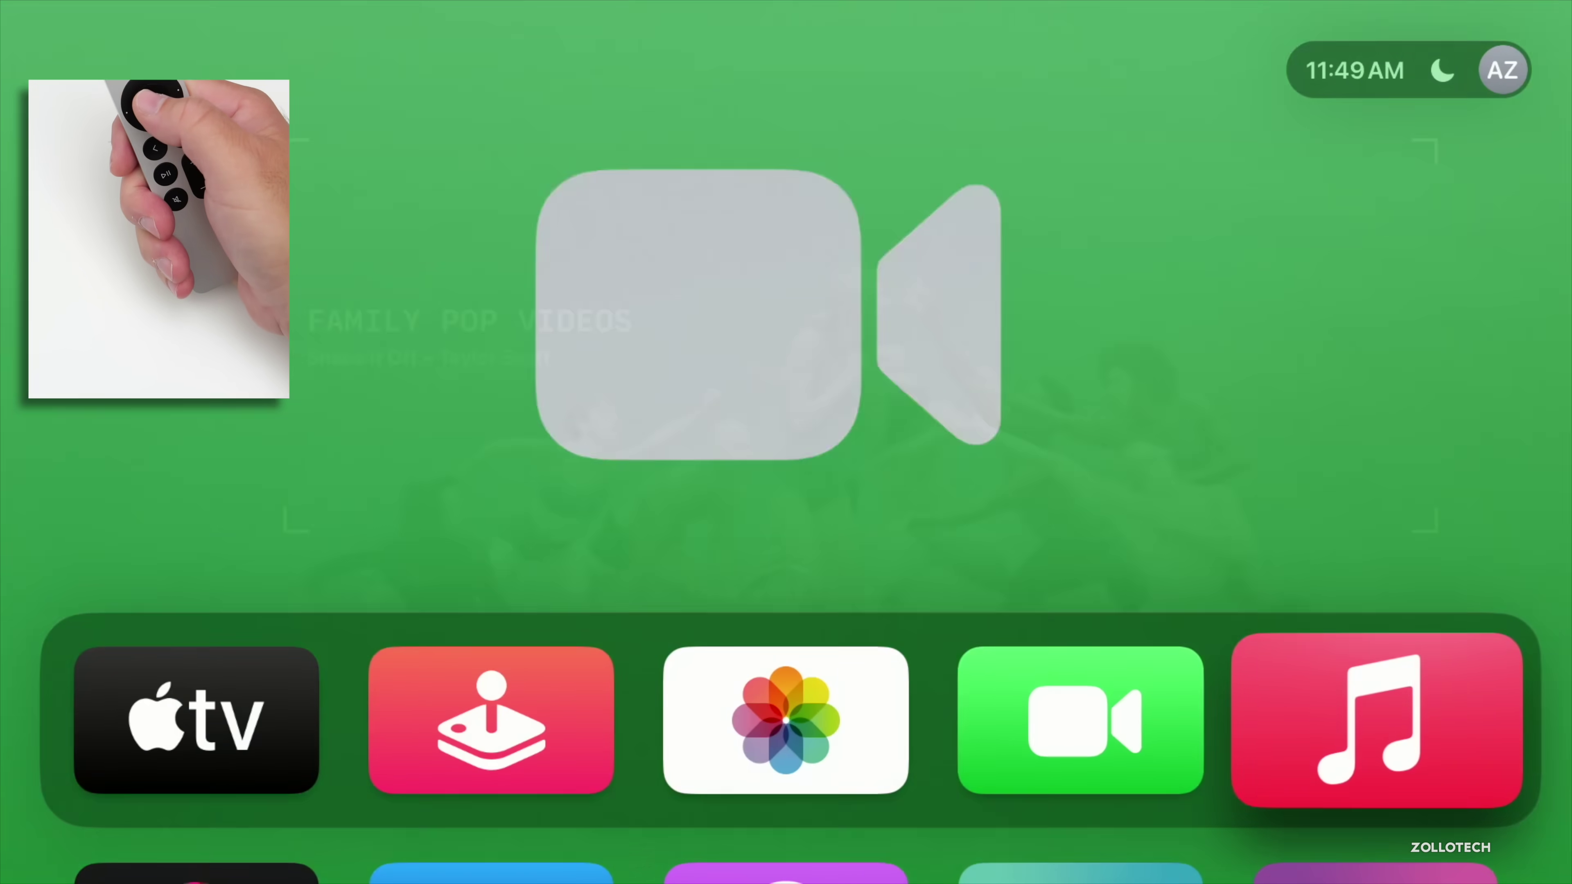
key(Return)
key(Down)
key(Down)
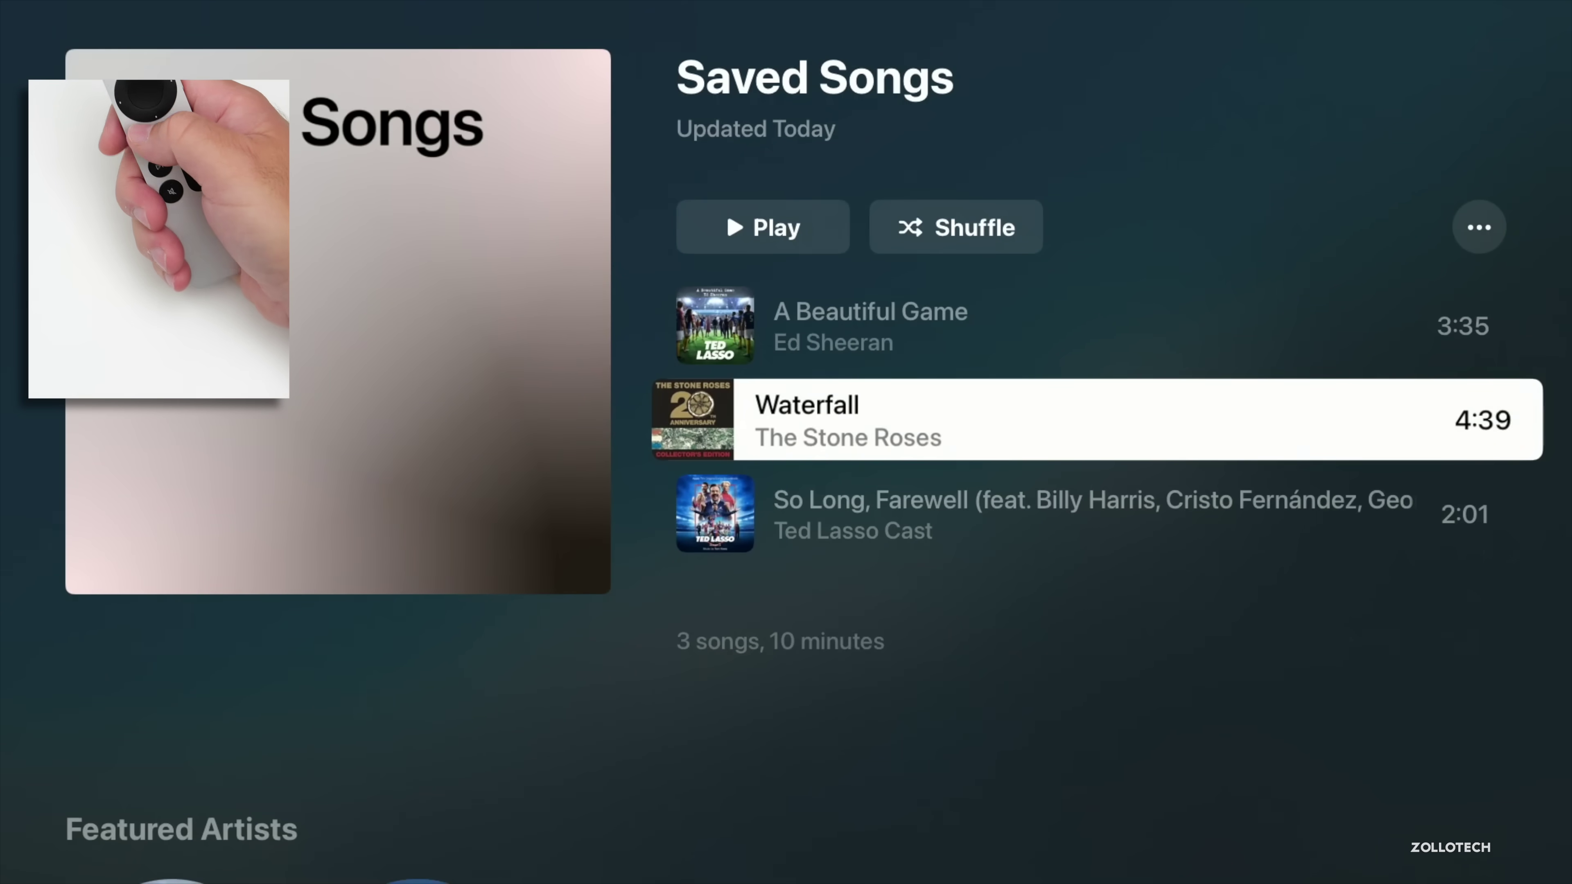
key(Up)
key(Down)
key(Up)
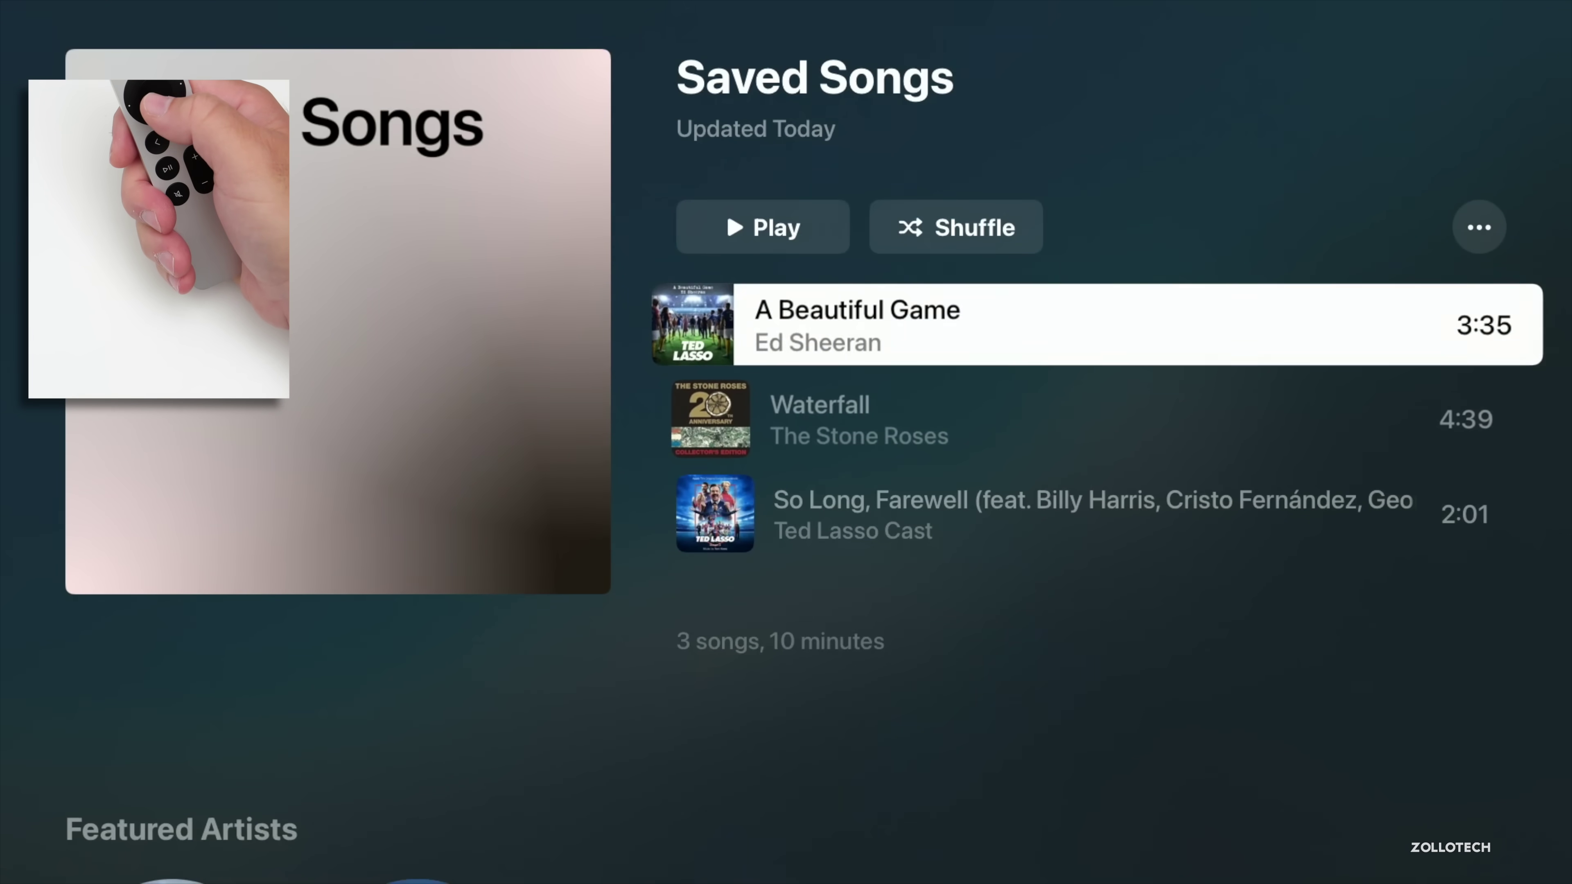
key(Return)
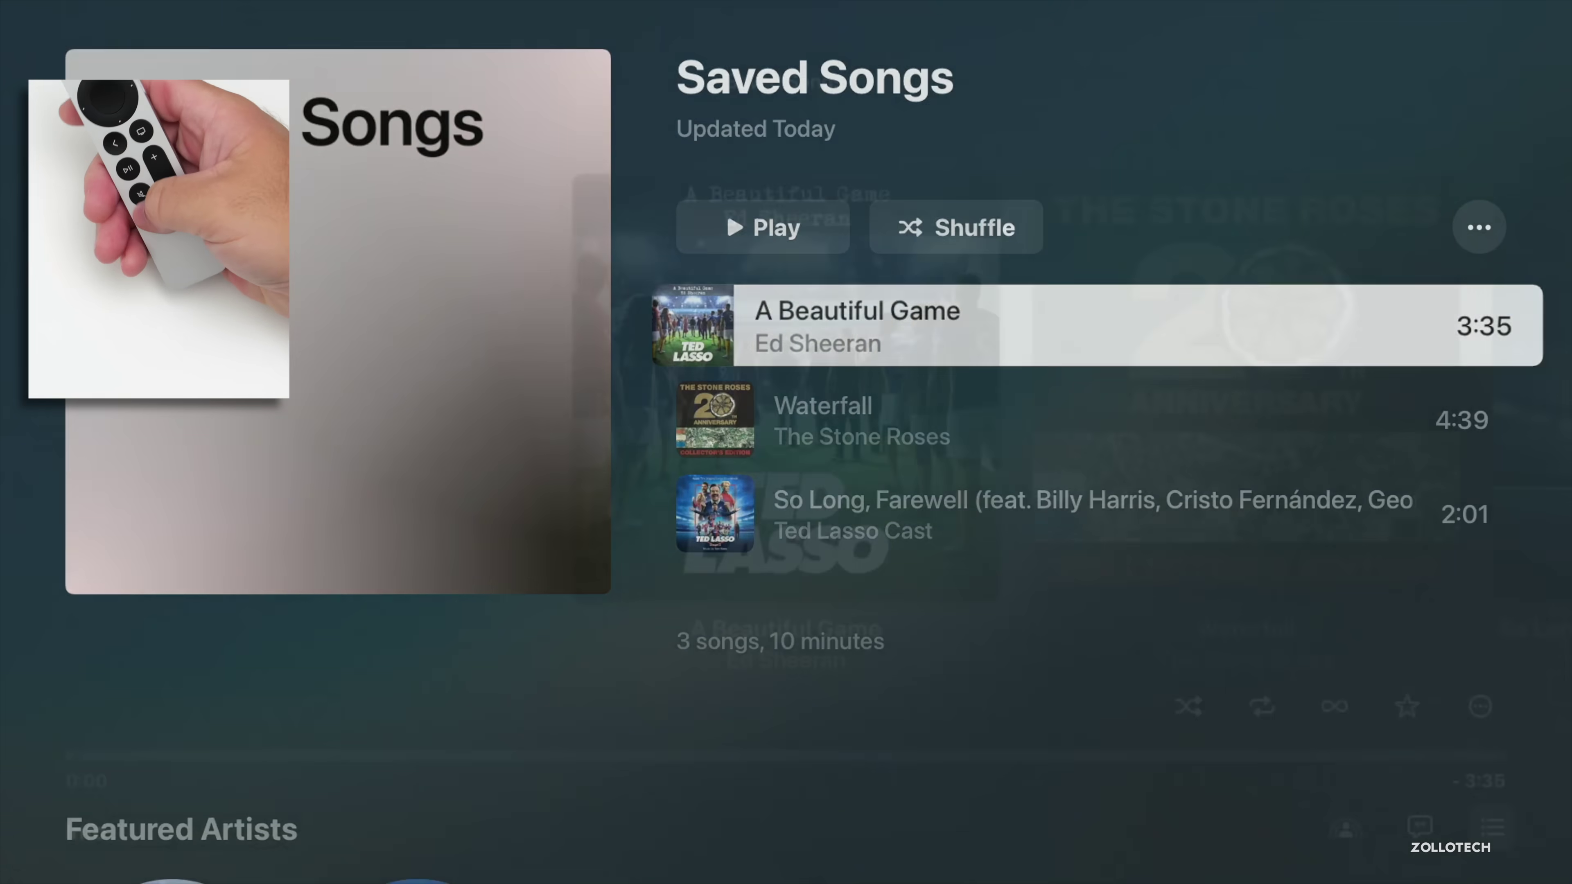
Pause the song, view its SharePlay connection code and close the SharePlay screen.
key(Left)
key(Left)
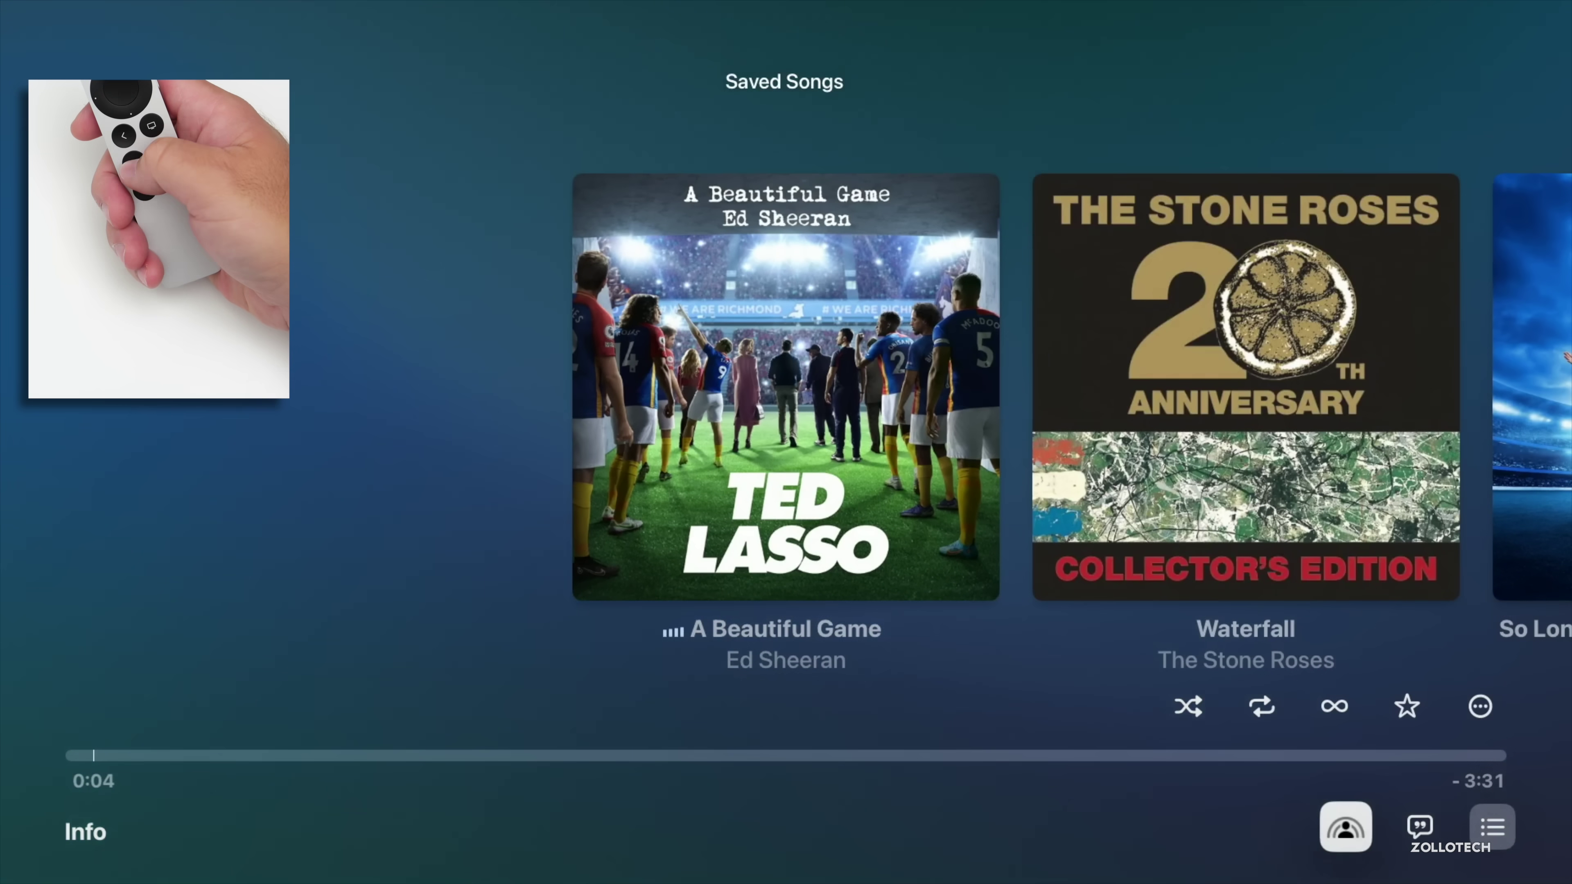
key(space)
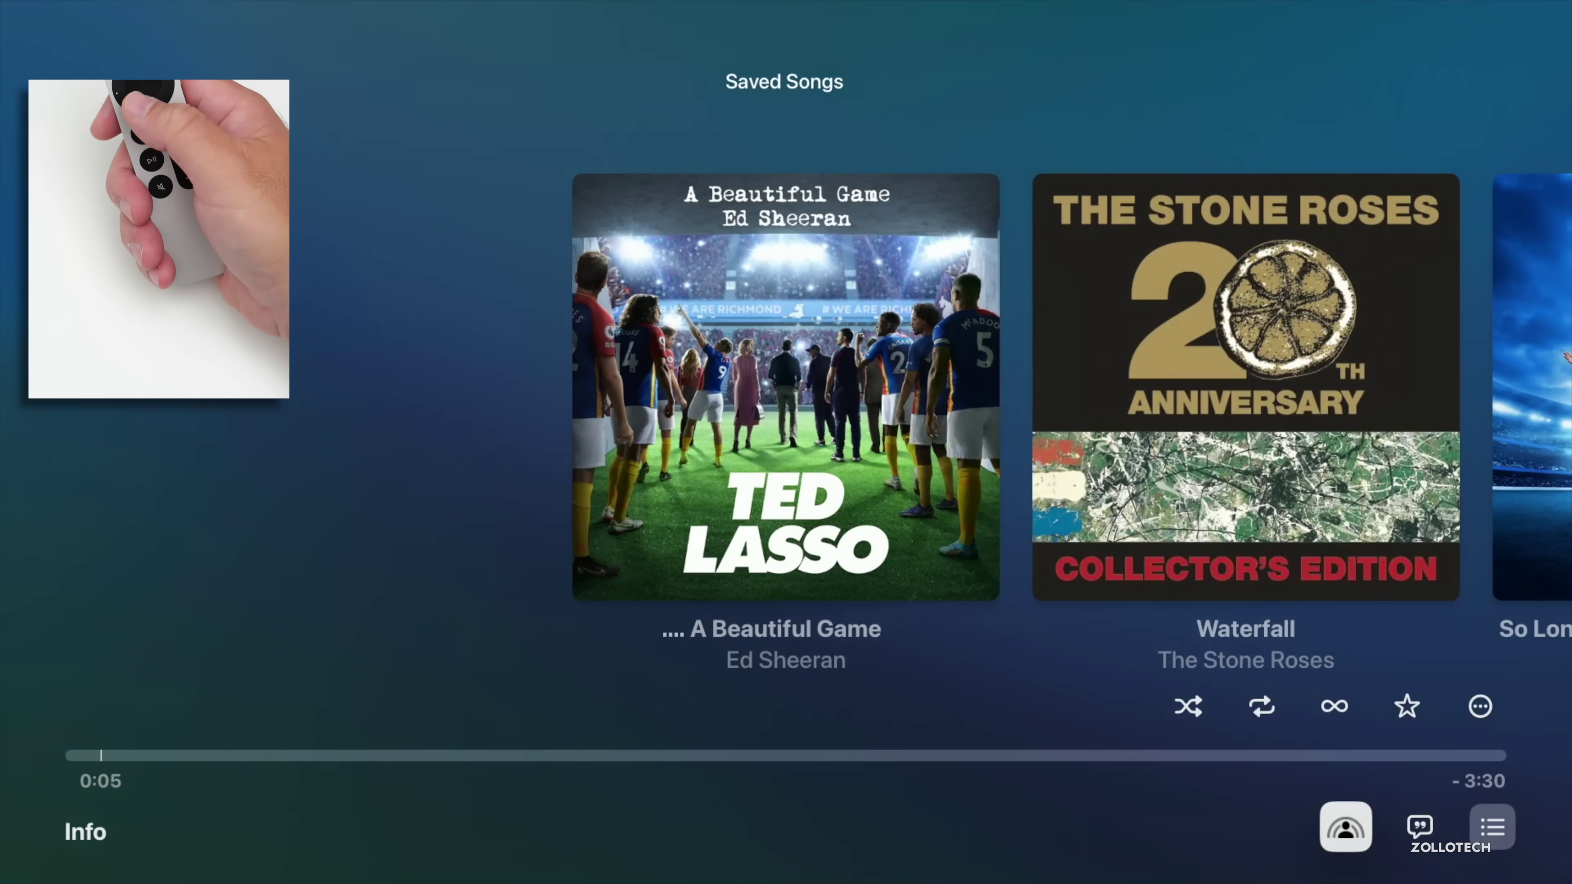
key(Return)
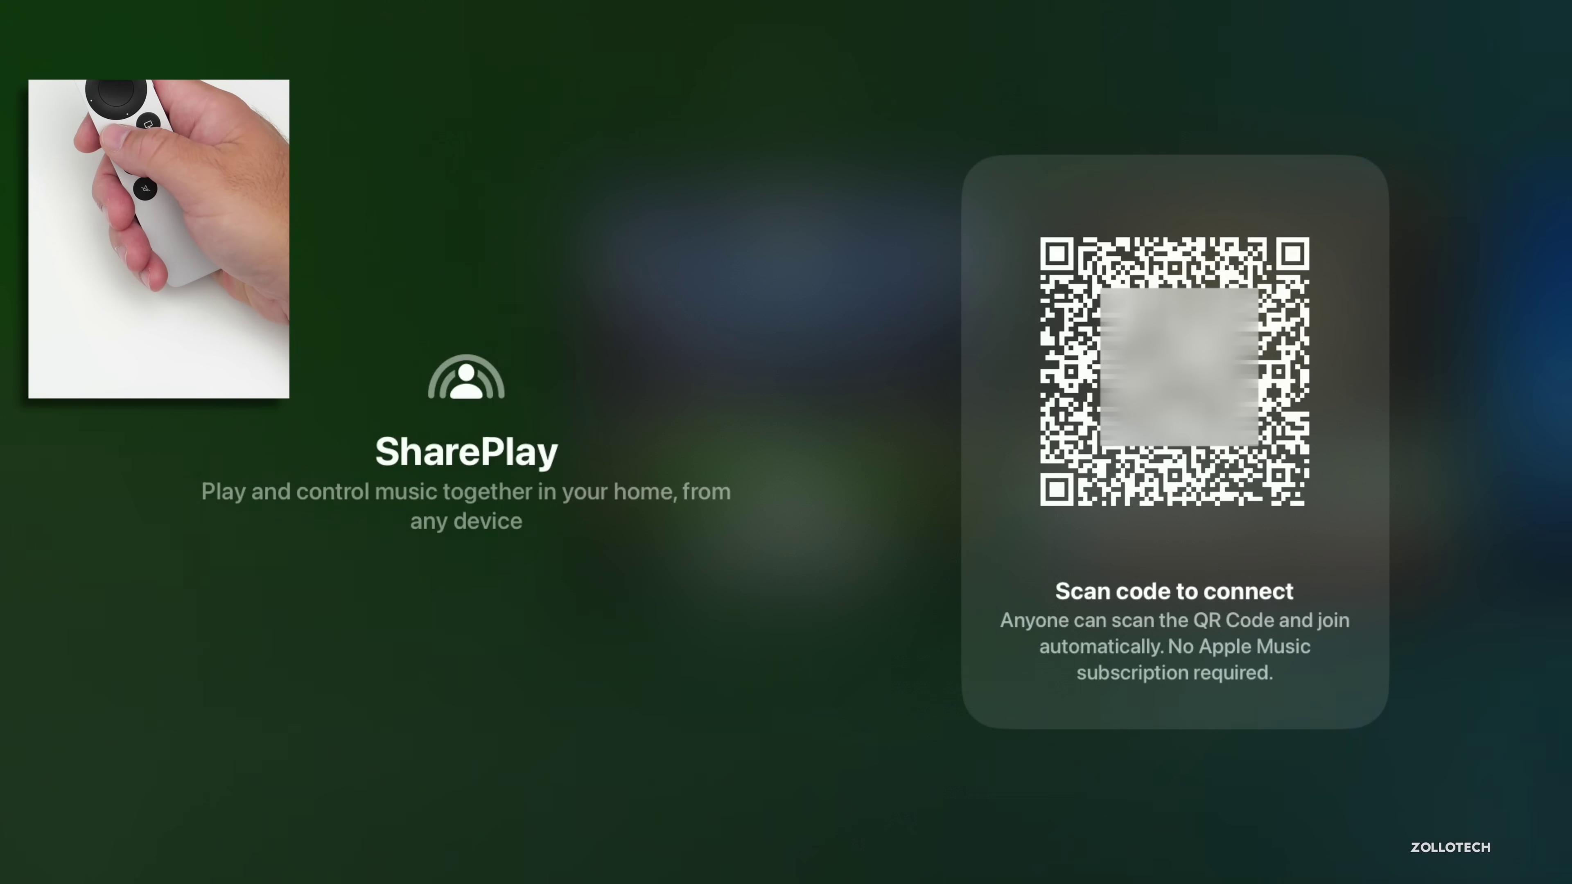
key(Escape)
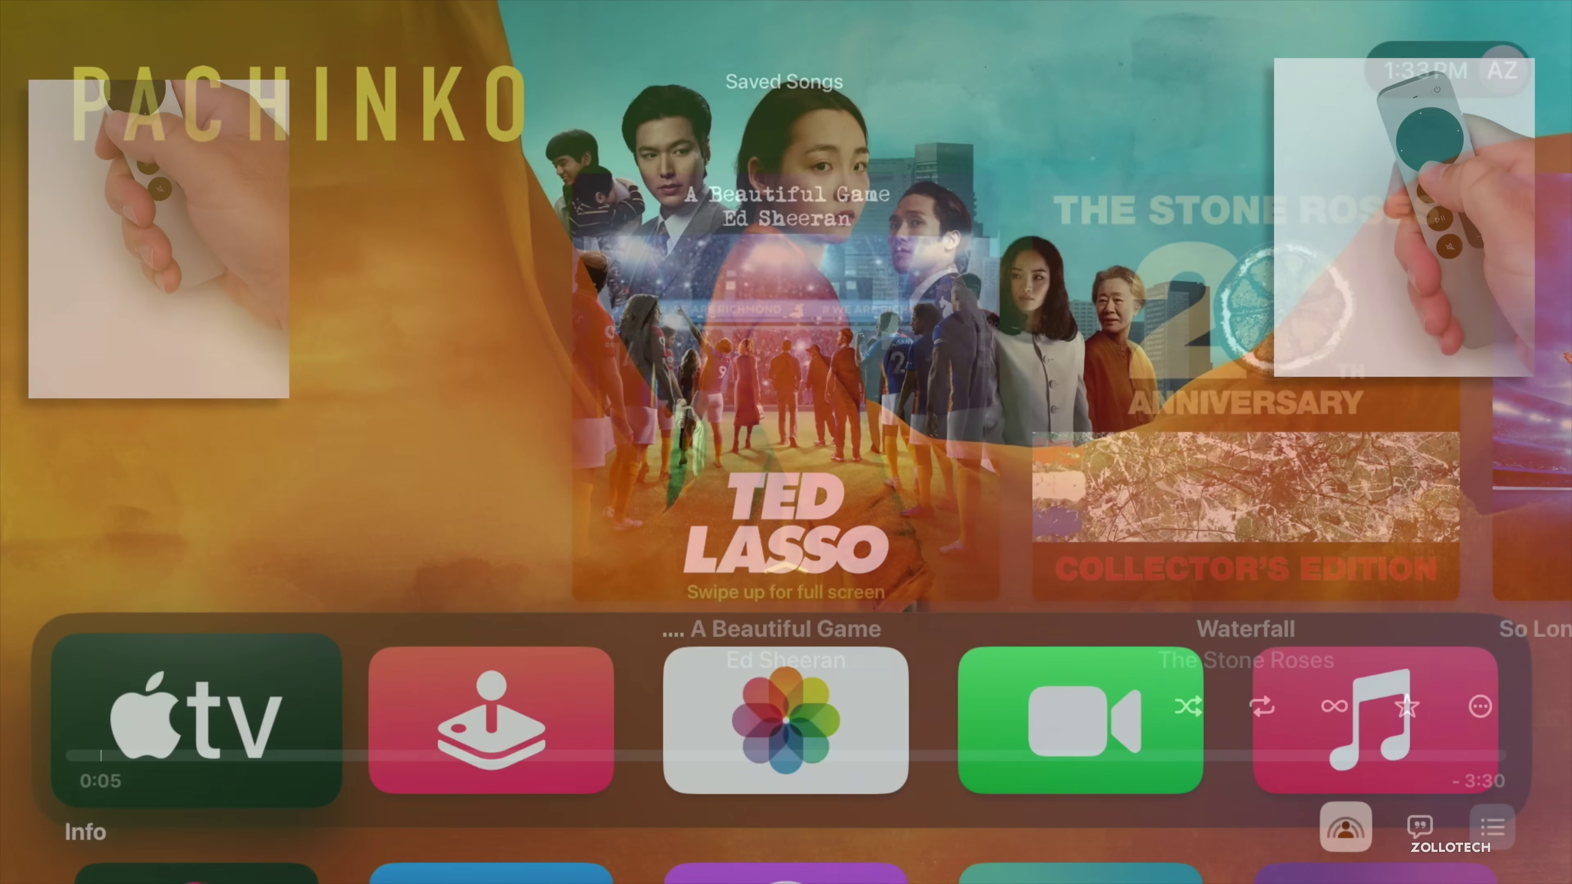
Open the Accessibility section of Settings from the home screen.
key(Down)
key(Right)
key(Right)
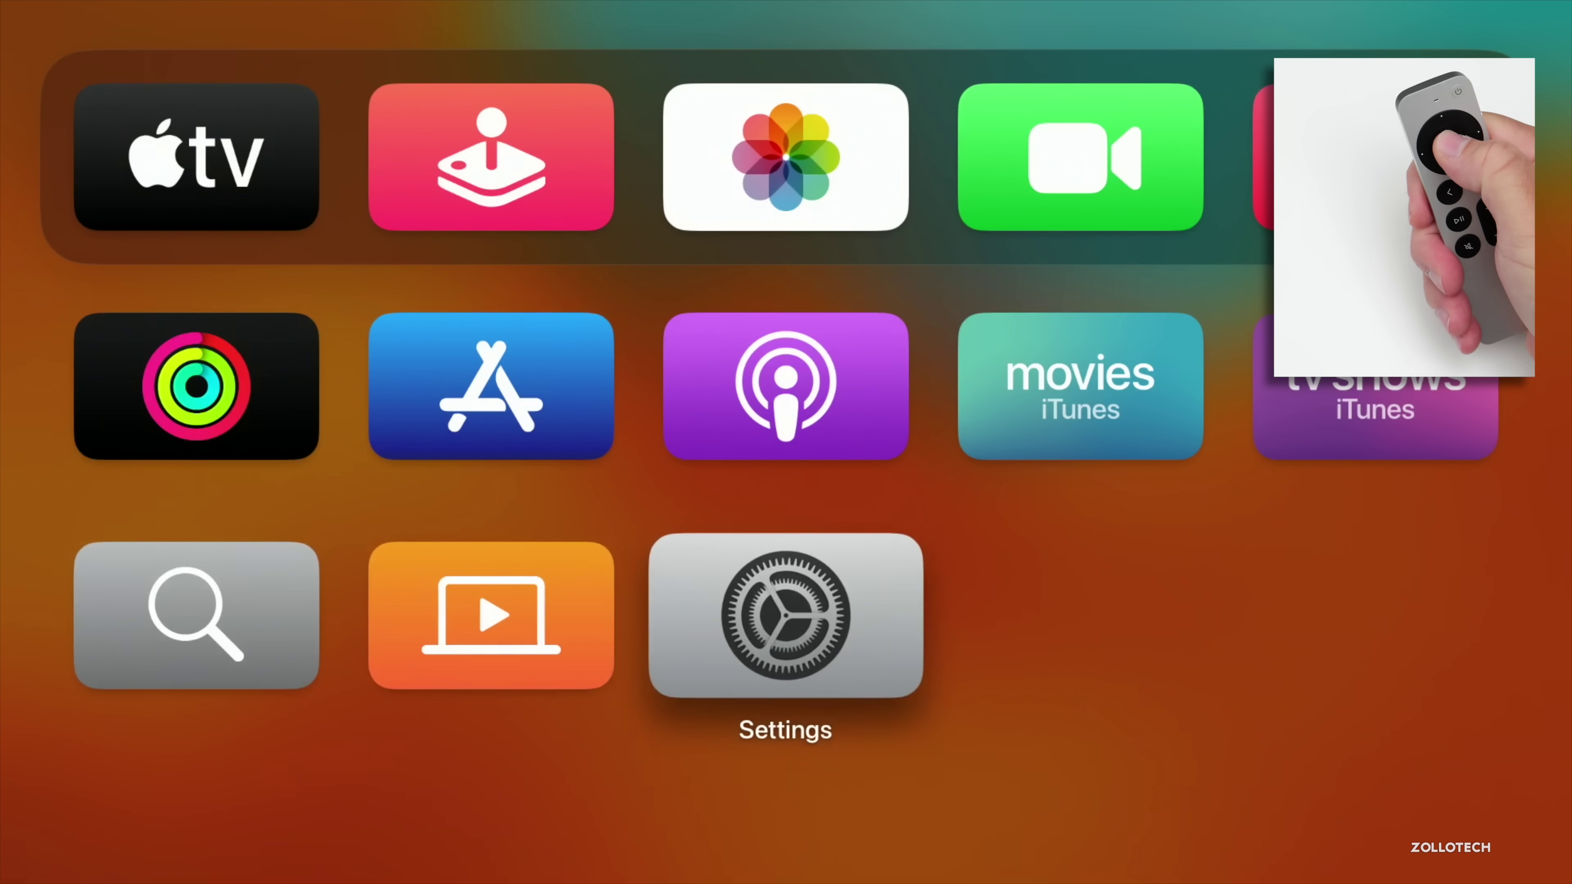
key(Return)
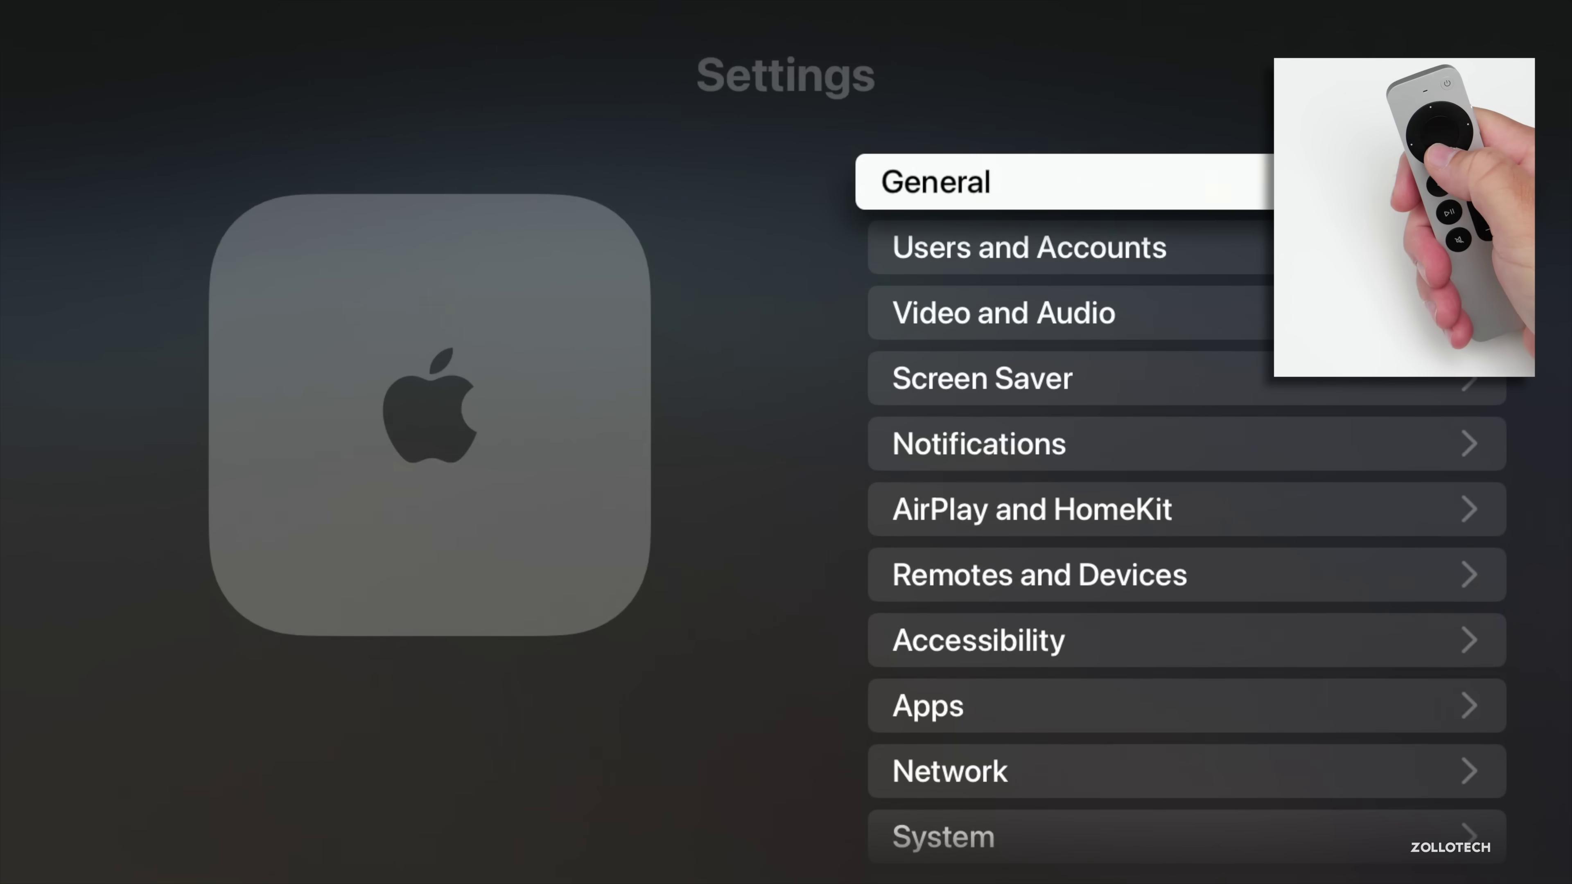
key(Down)
key(Down)
key(Down)
key(Down)
key(Down)
key(Down)
key(Down)
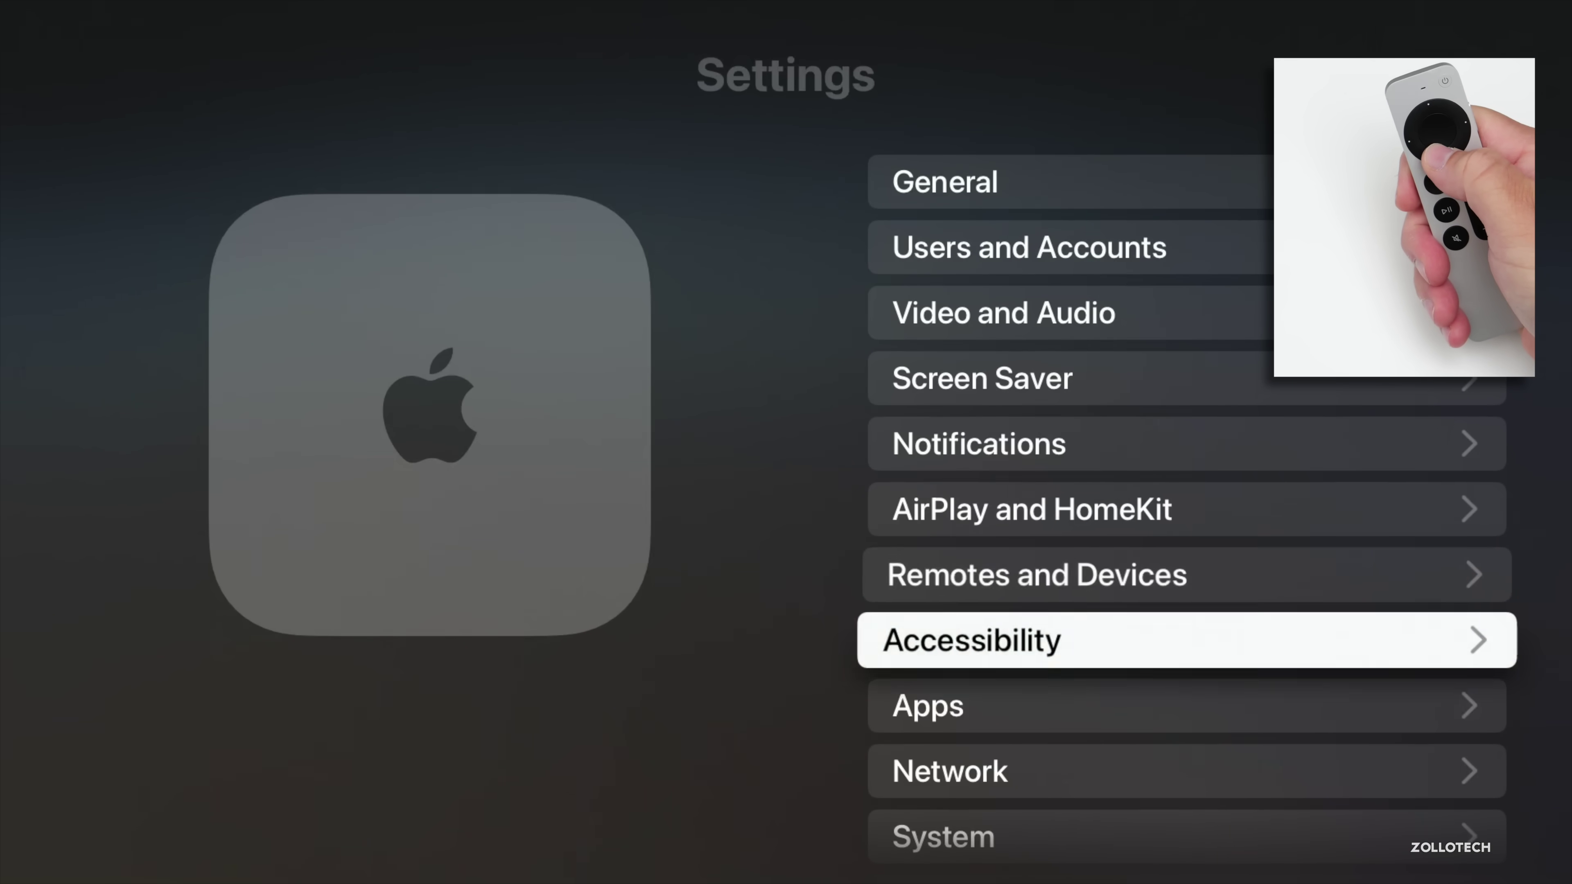
key(Return)
Browse the Accessibility options through to Add Voice Isolation in the Hearing group.
key(Down)
key(Down)
key(Down)
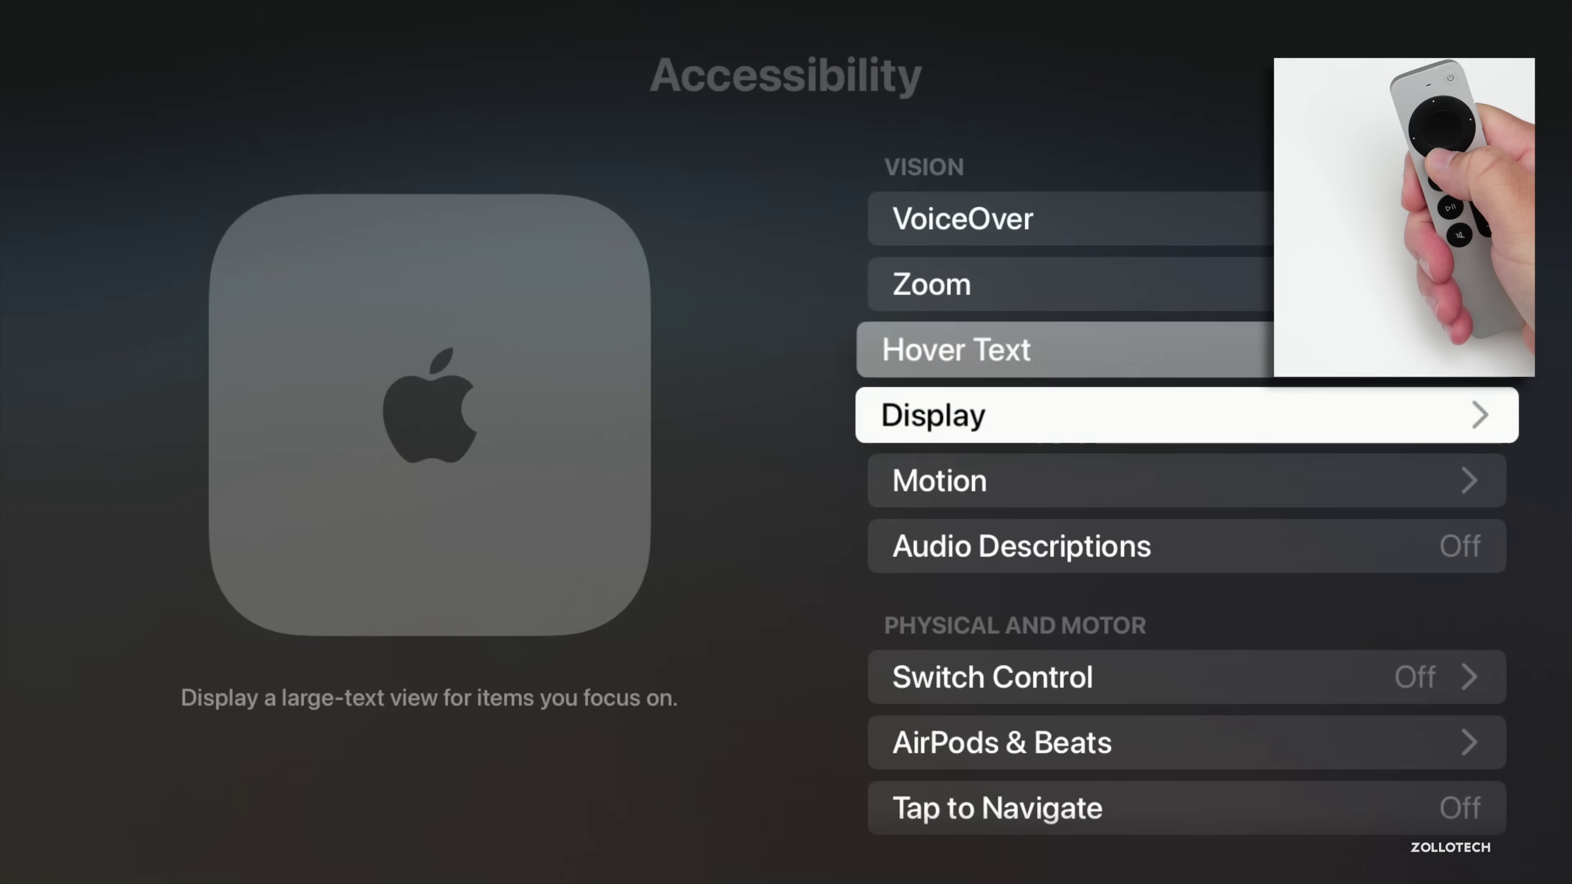
key(Down)
key(Down)
key(Down)
key(Down)
key(Down)
key(Down)
key(Down)
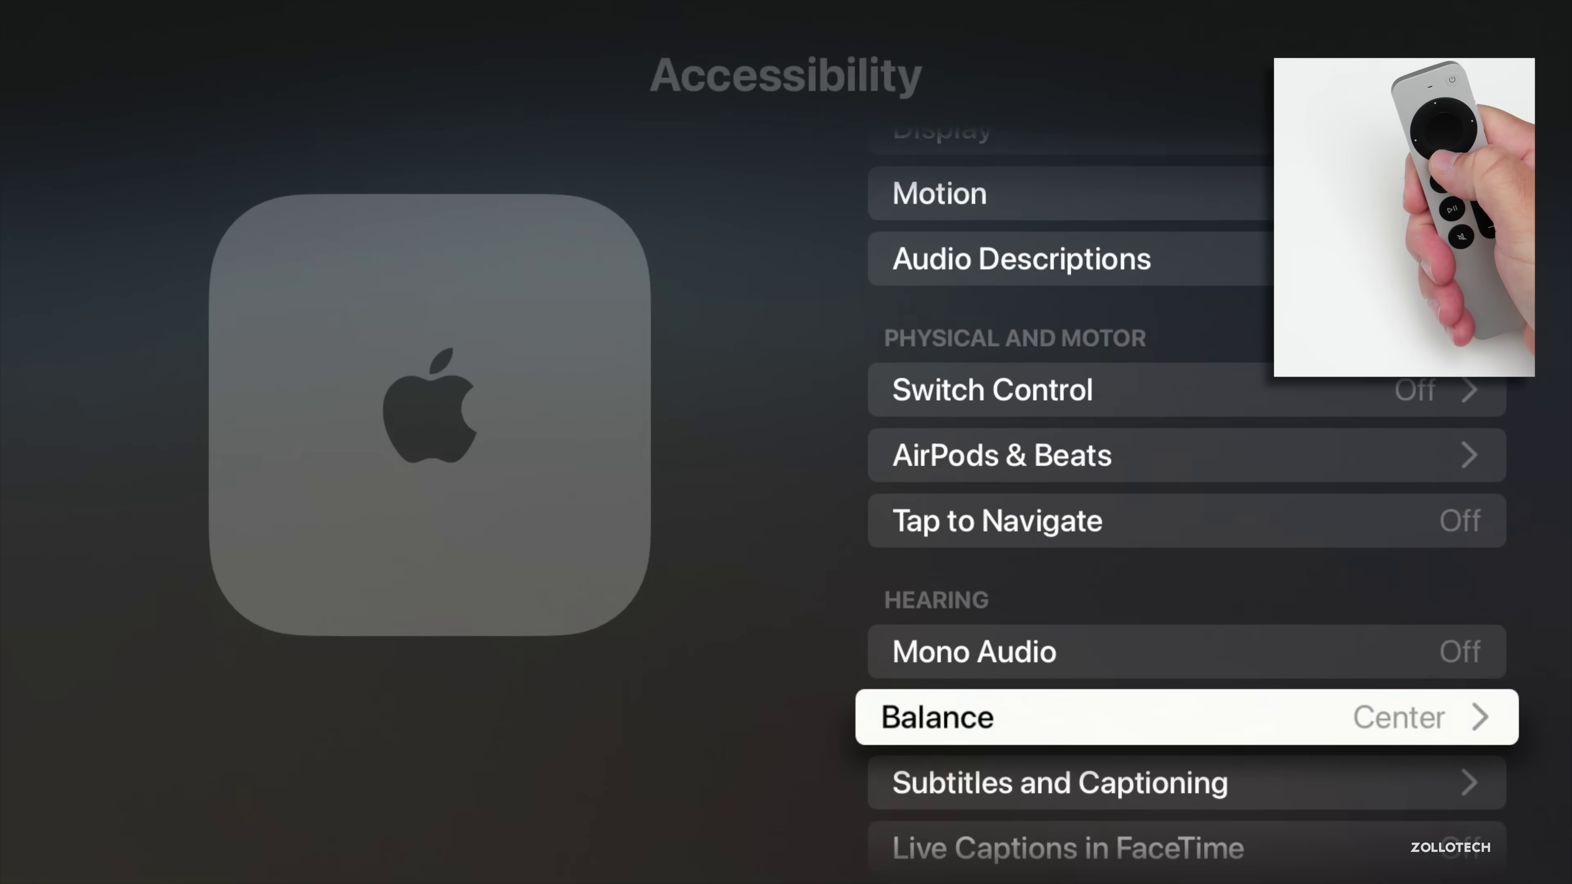
key(Down)
key(Down)
key(Down)
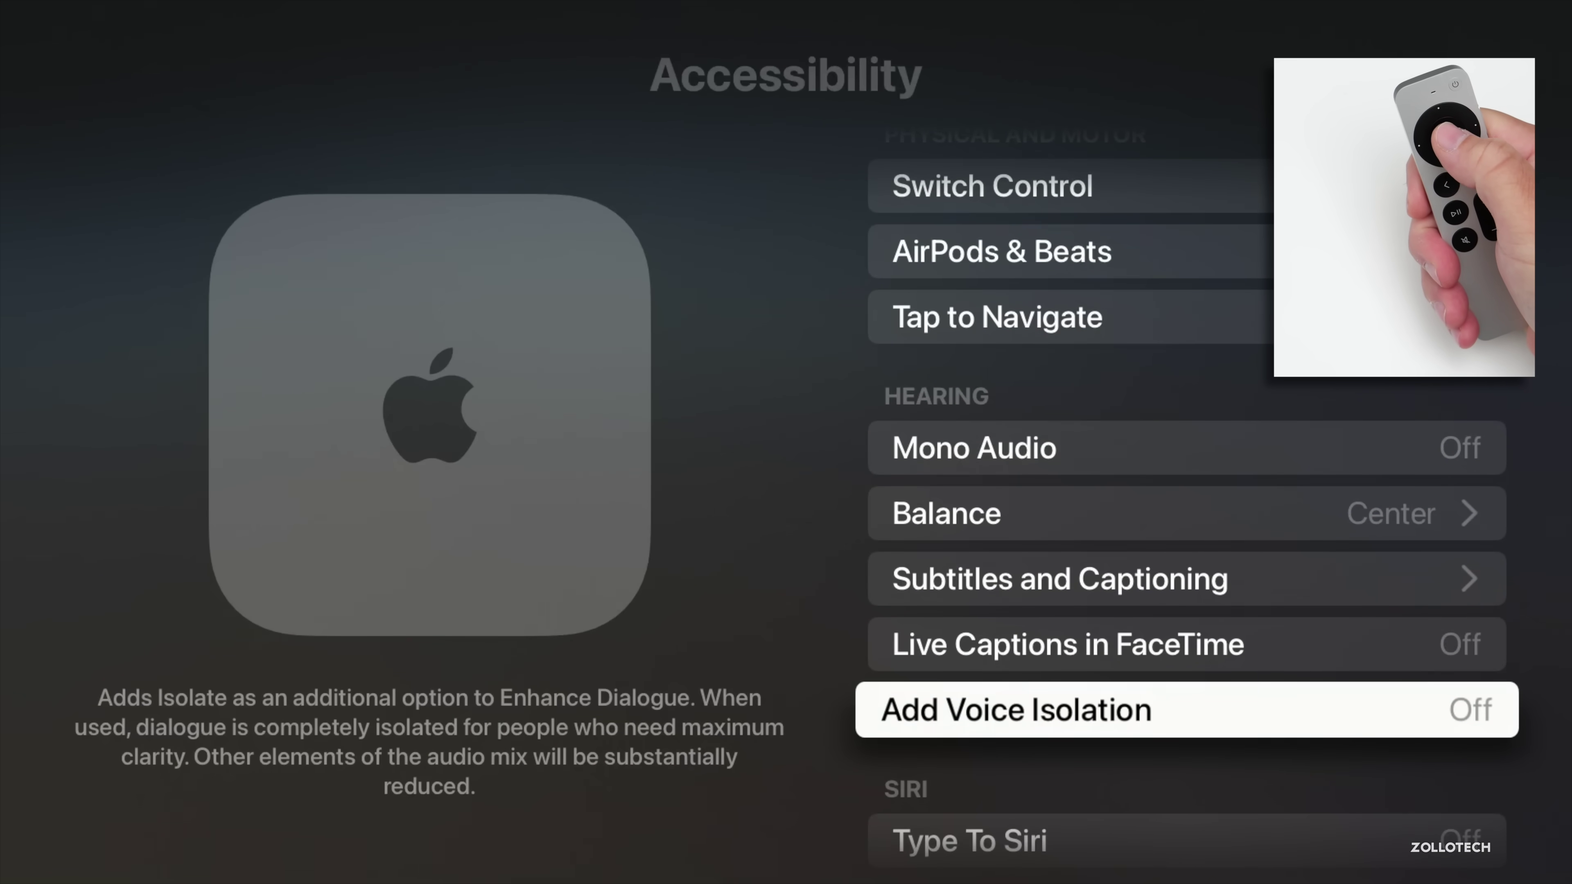
Switch Add Voice Isolation on and back off, and exit Settings to the home screen.
key(Return)
key(Return)
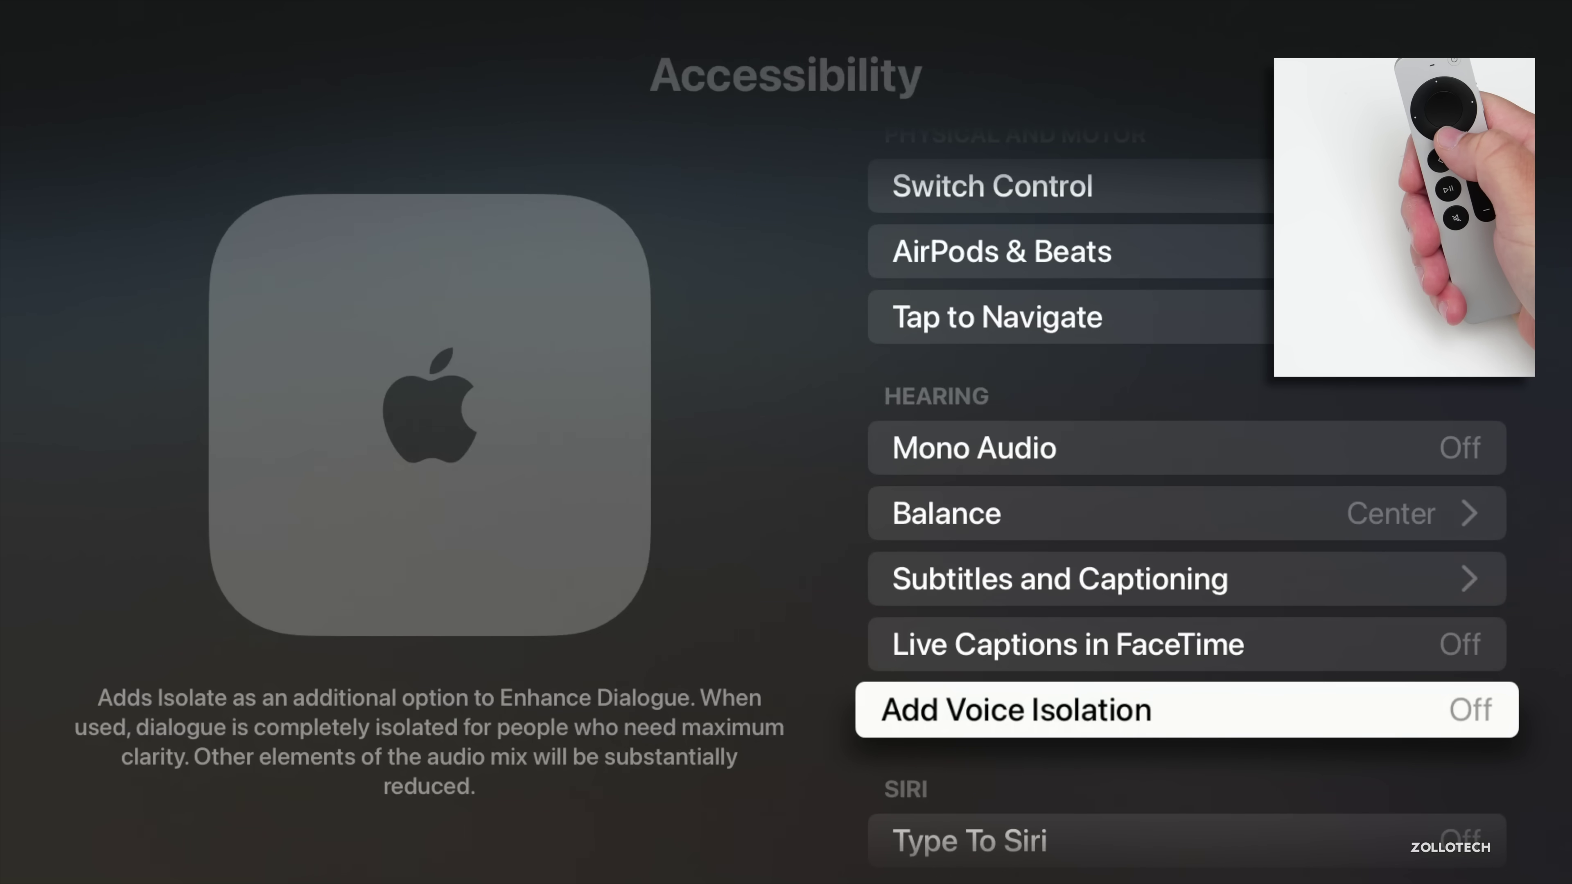
key(Return)
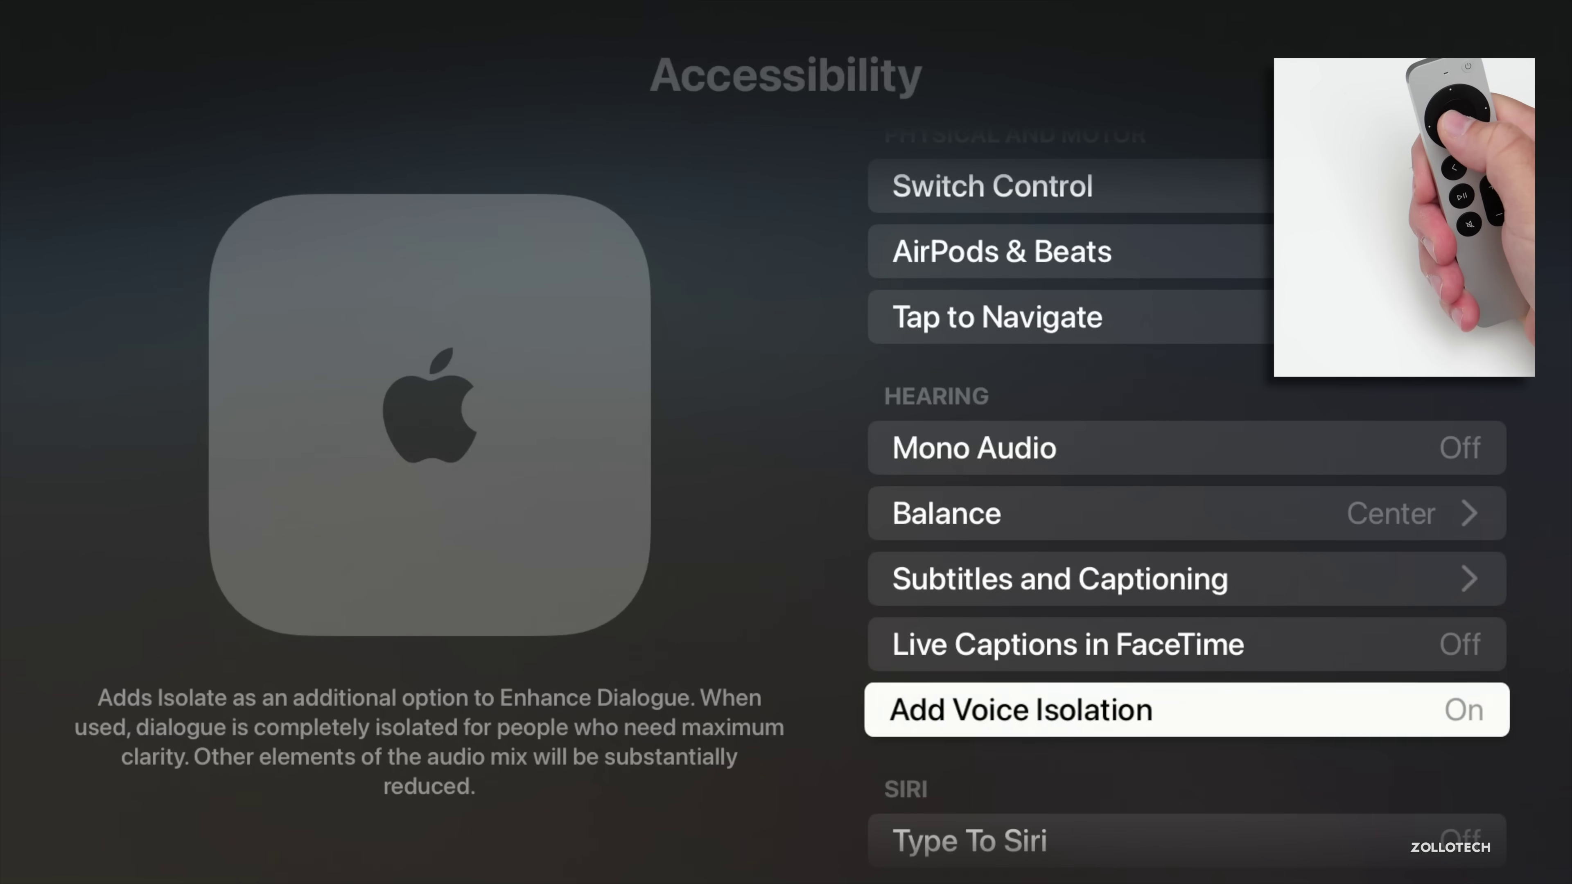
key(Return)
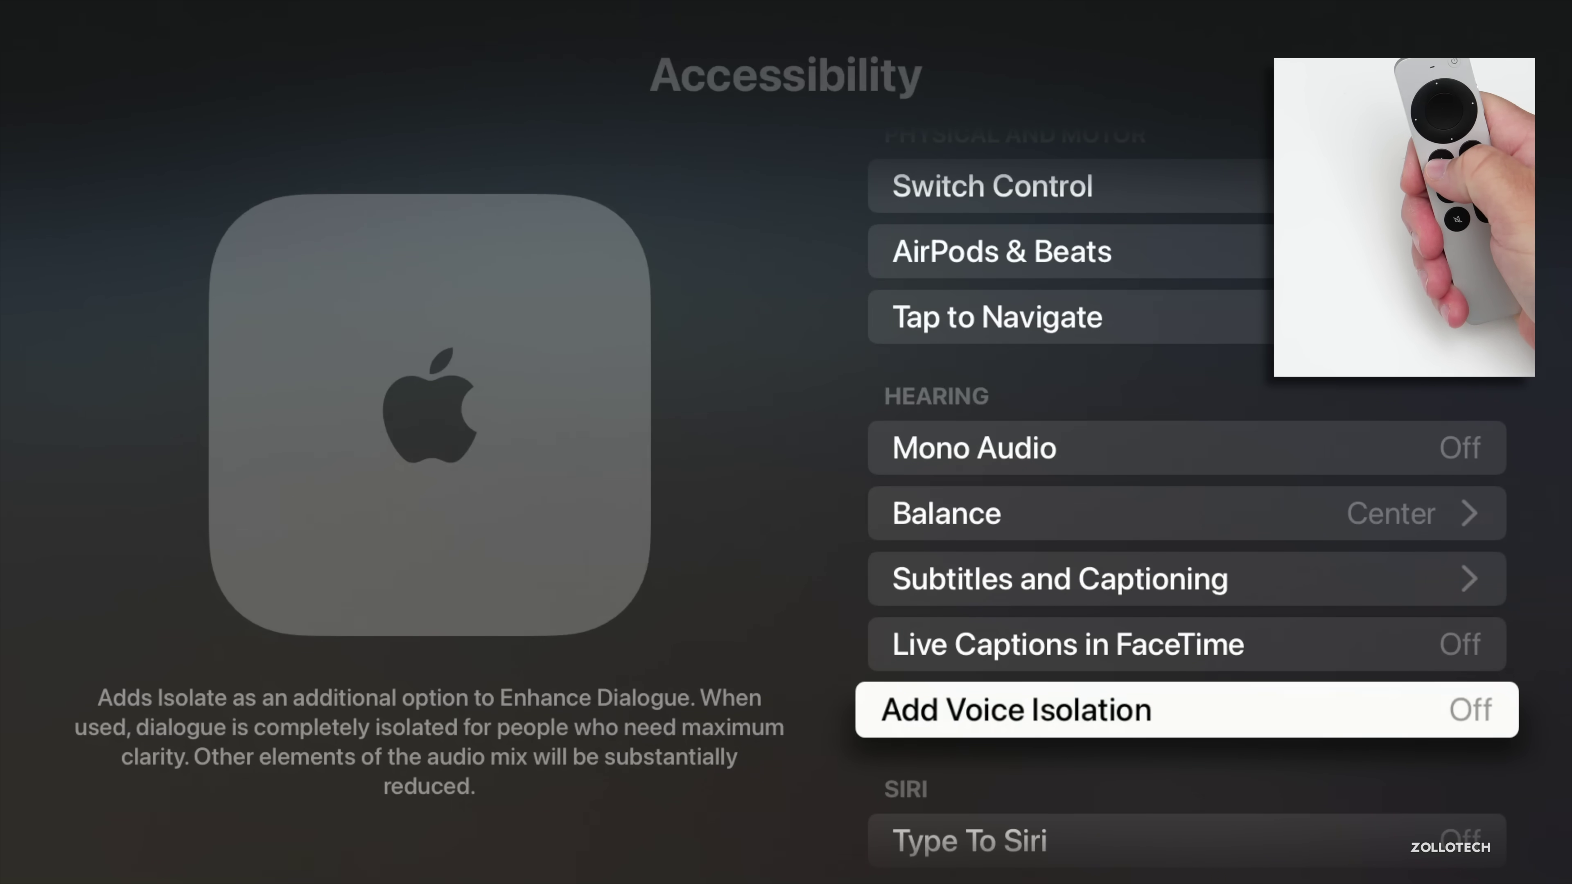
key(Escape)
key(Escape)
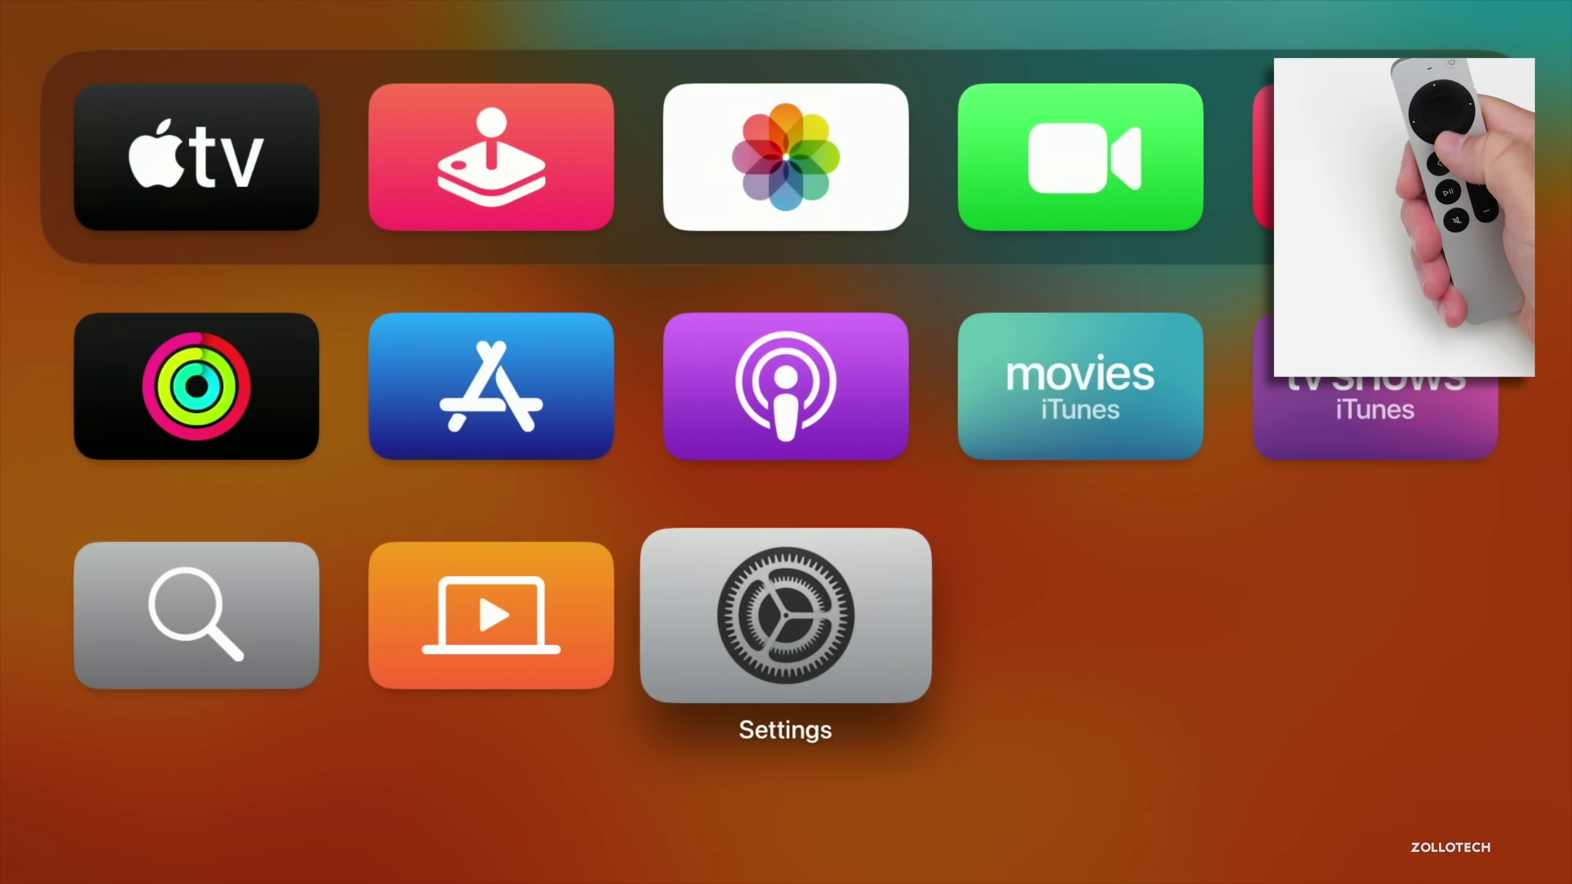
key(Up)
key(Down)
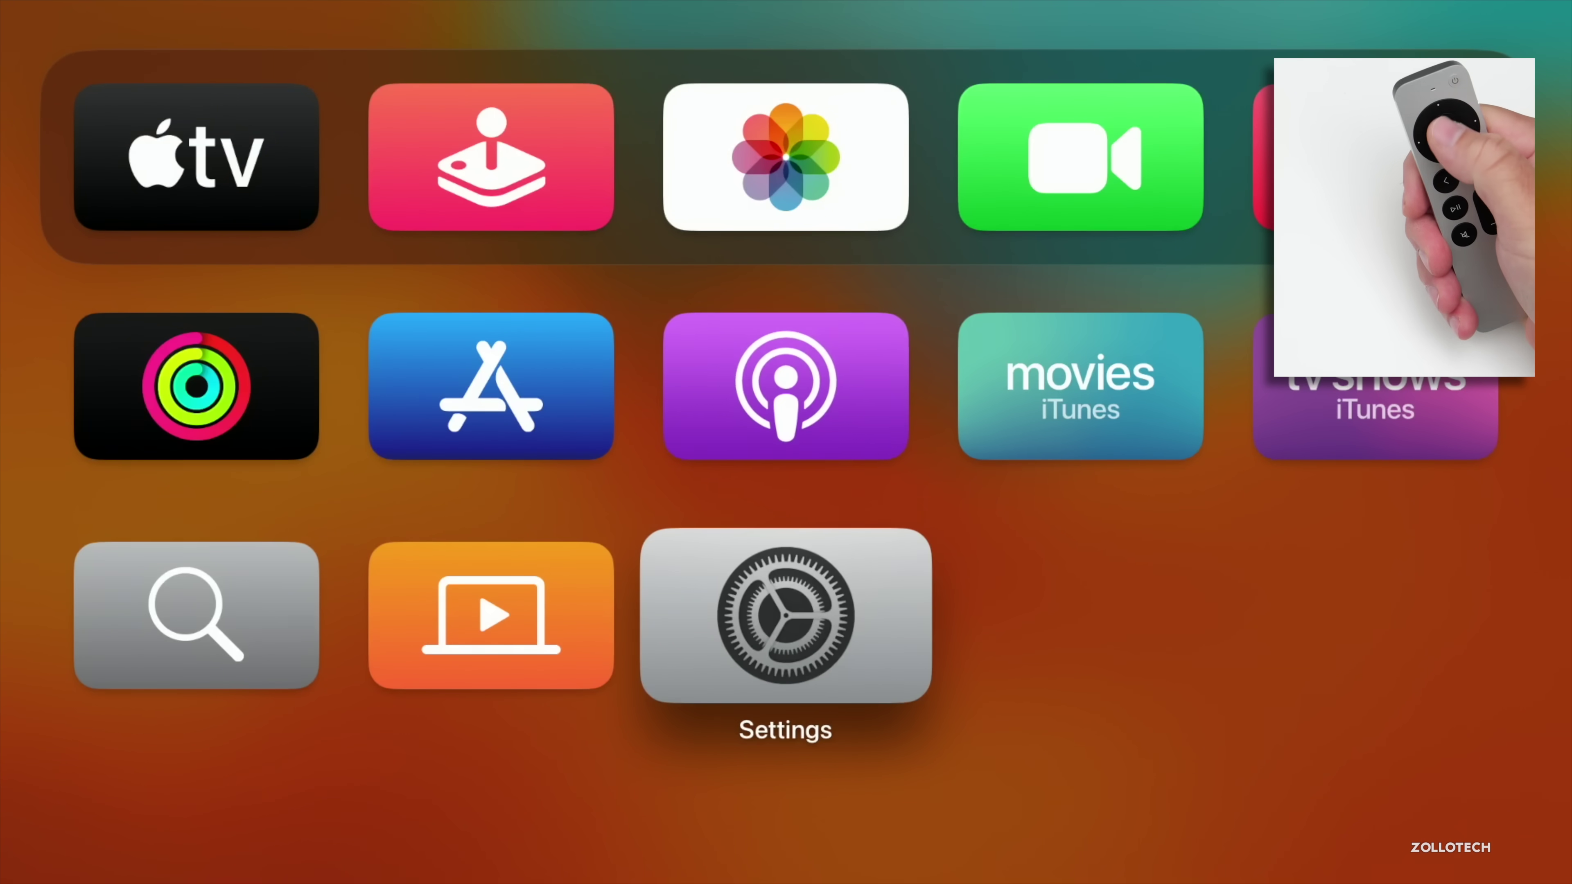
key(Up)
key(Up)
key(Down)
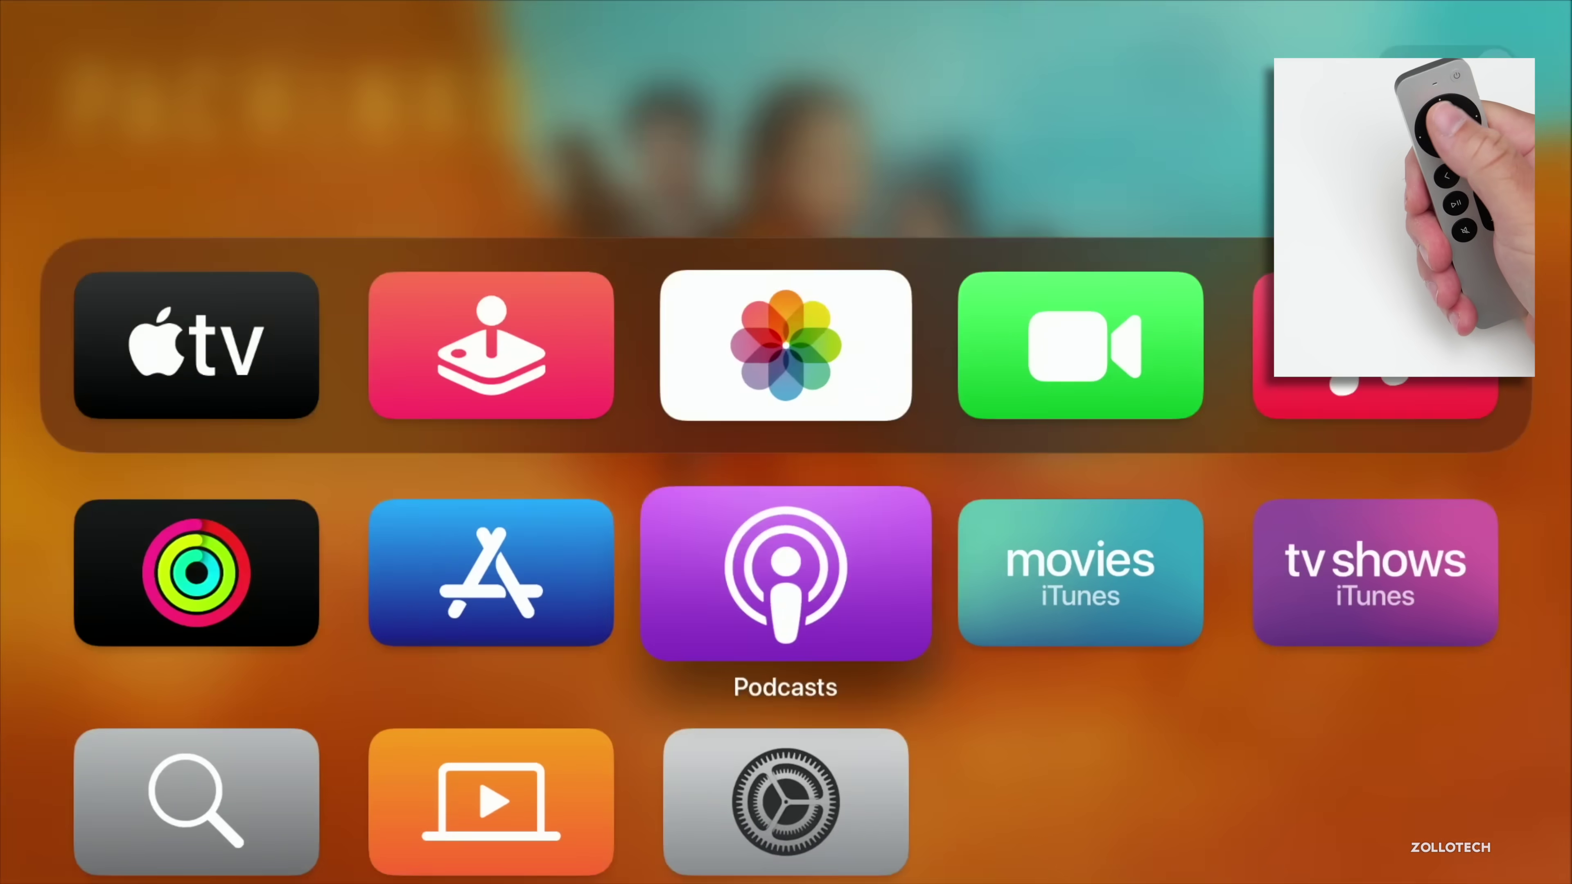
key(Down)
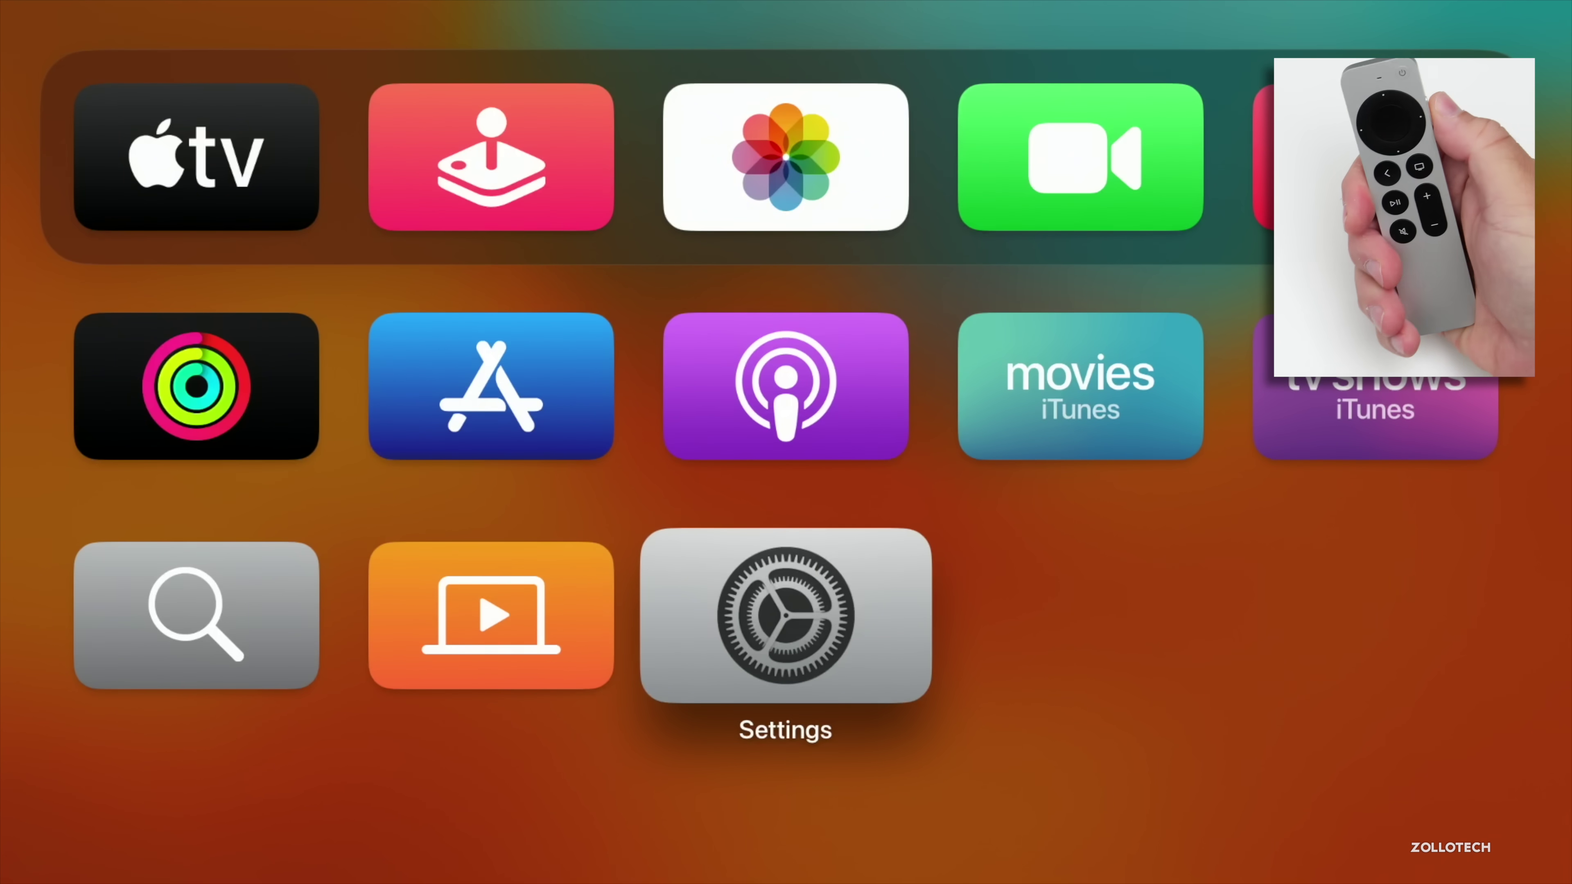
Ask Siri for a team's game score, choose Football as the sport and dismiss the answer.
key(super)
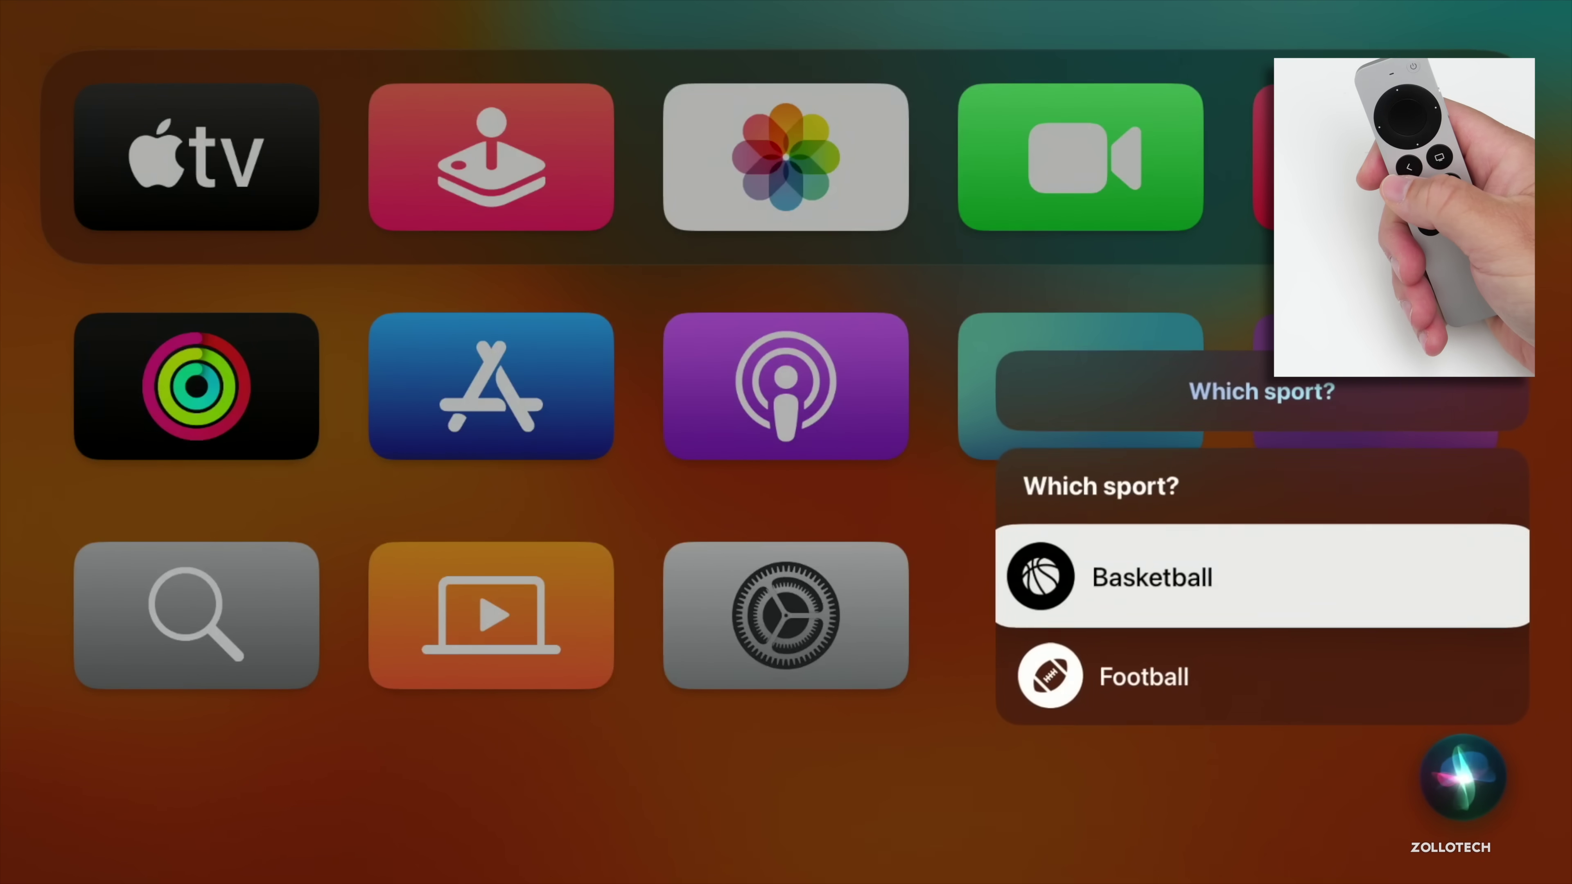
key(Down)
key(Return)
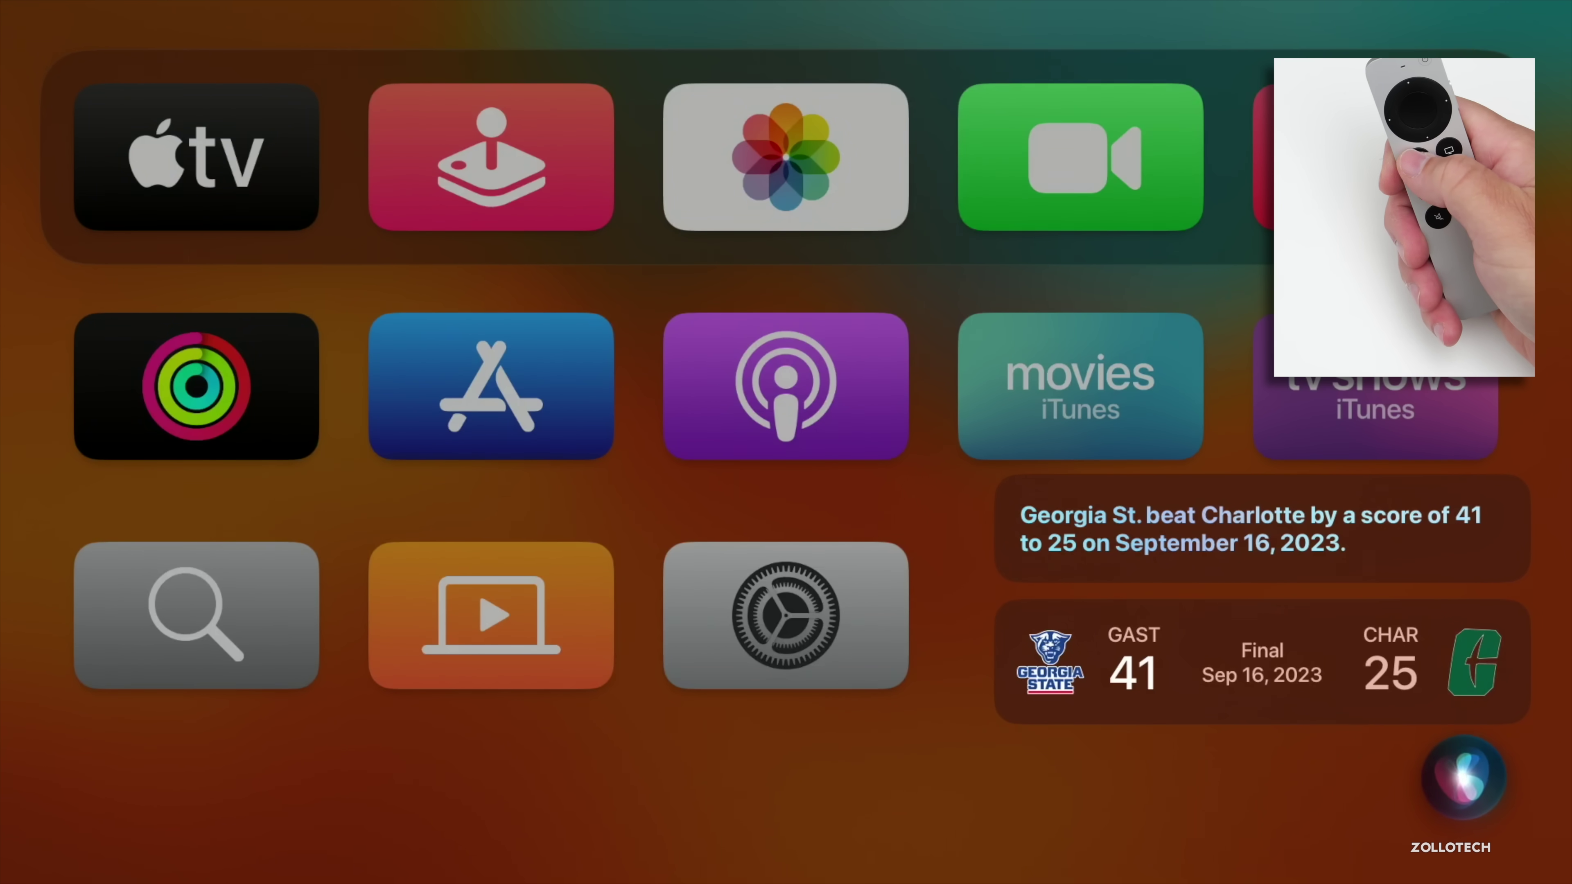
key(Escape)
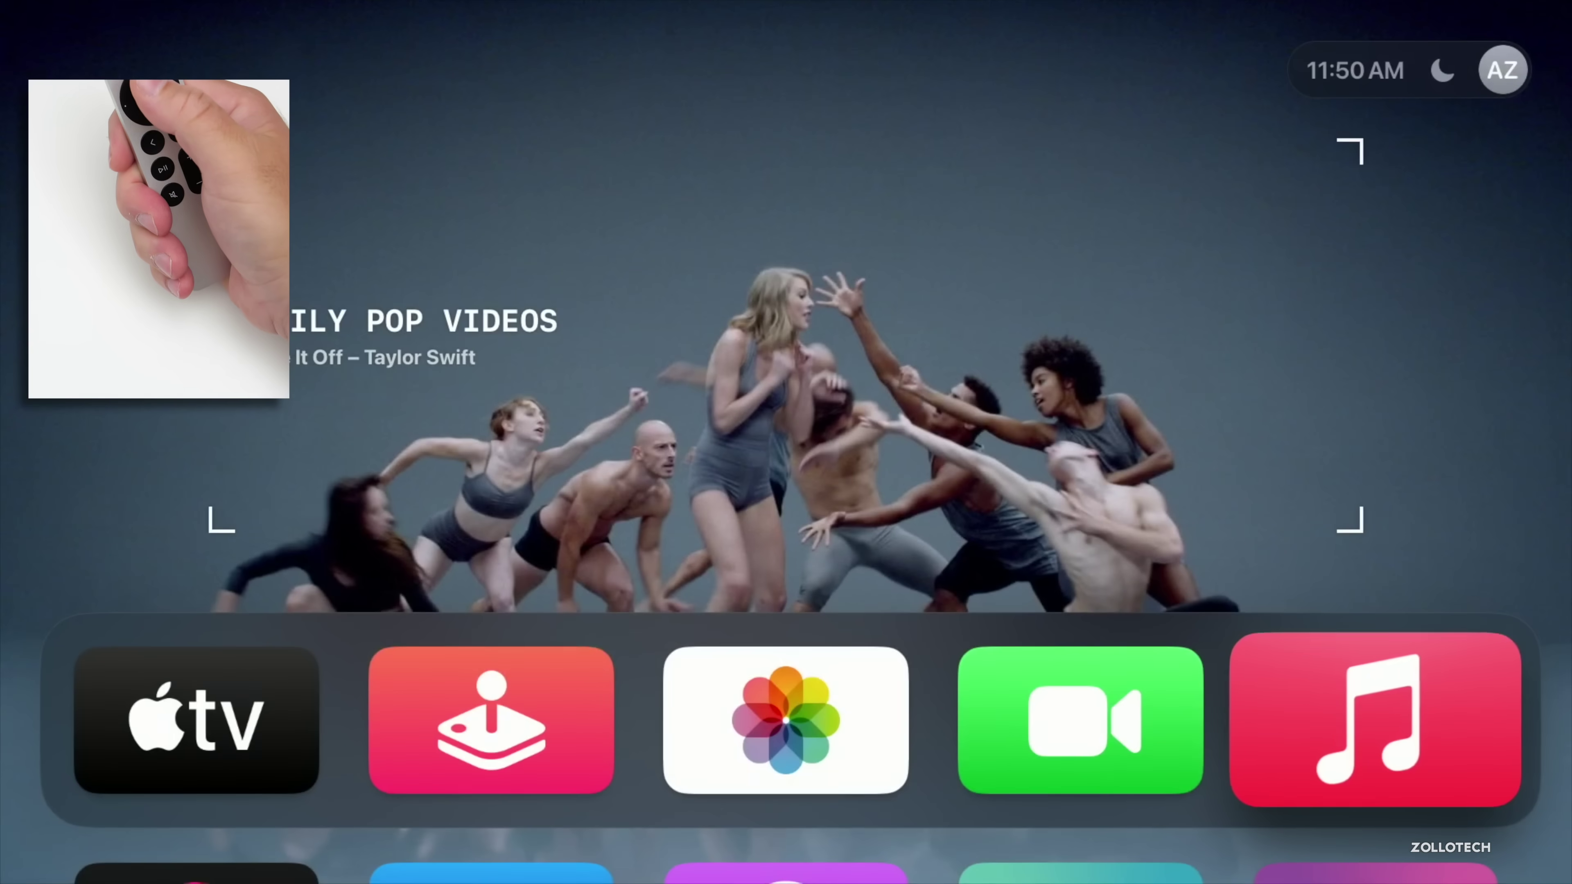
Open the Fitness app from the home screen.
key(Down)
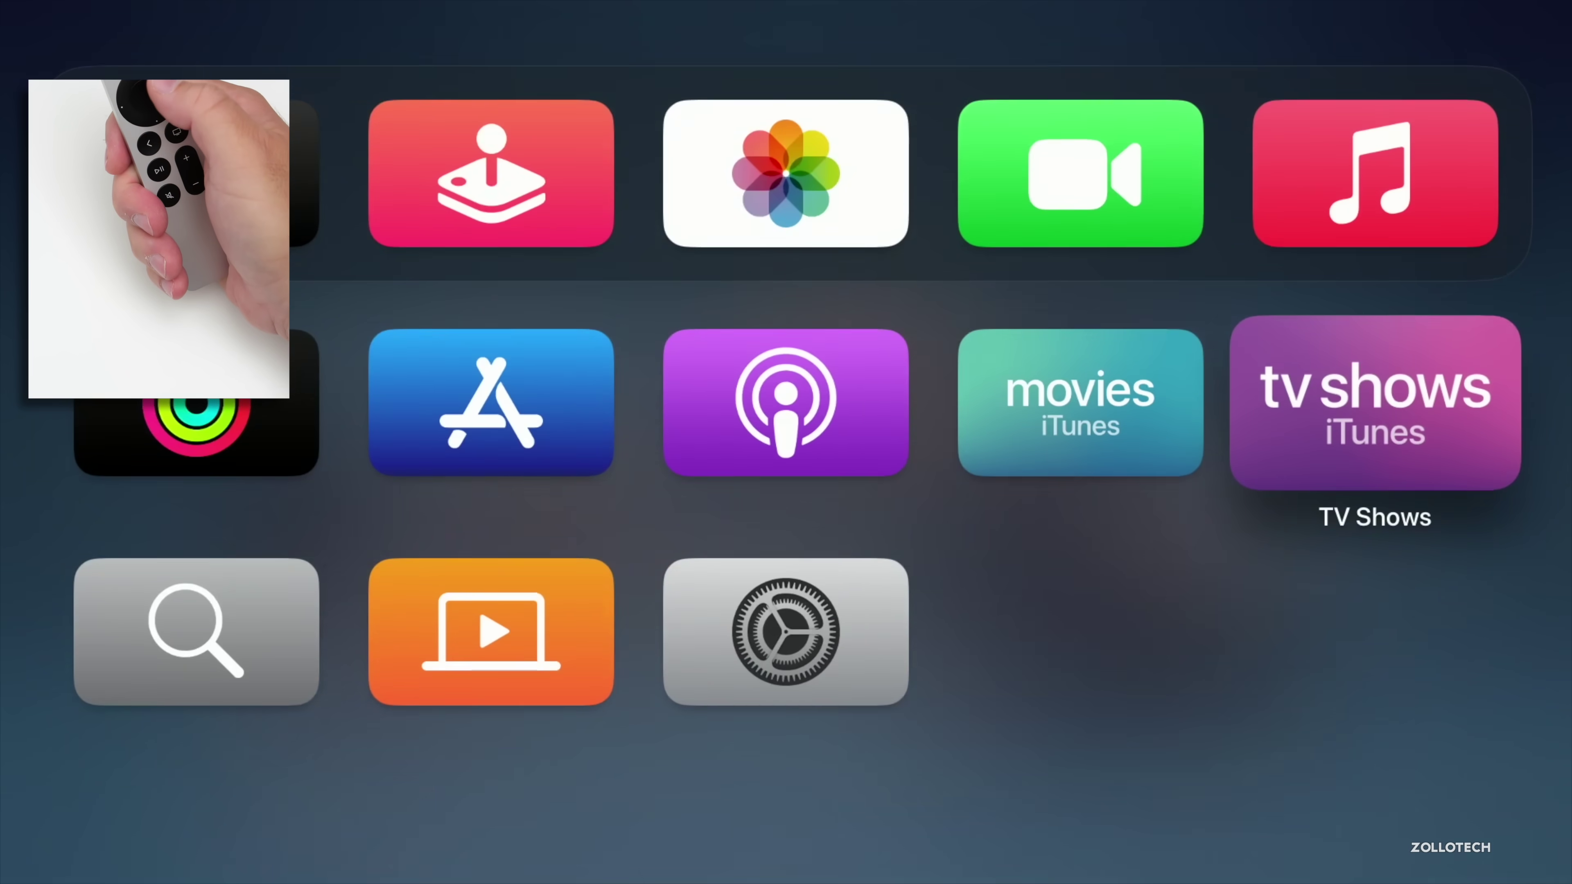
key(Left)
key(Left)
key(Left)
key(Left)
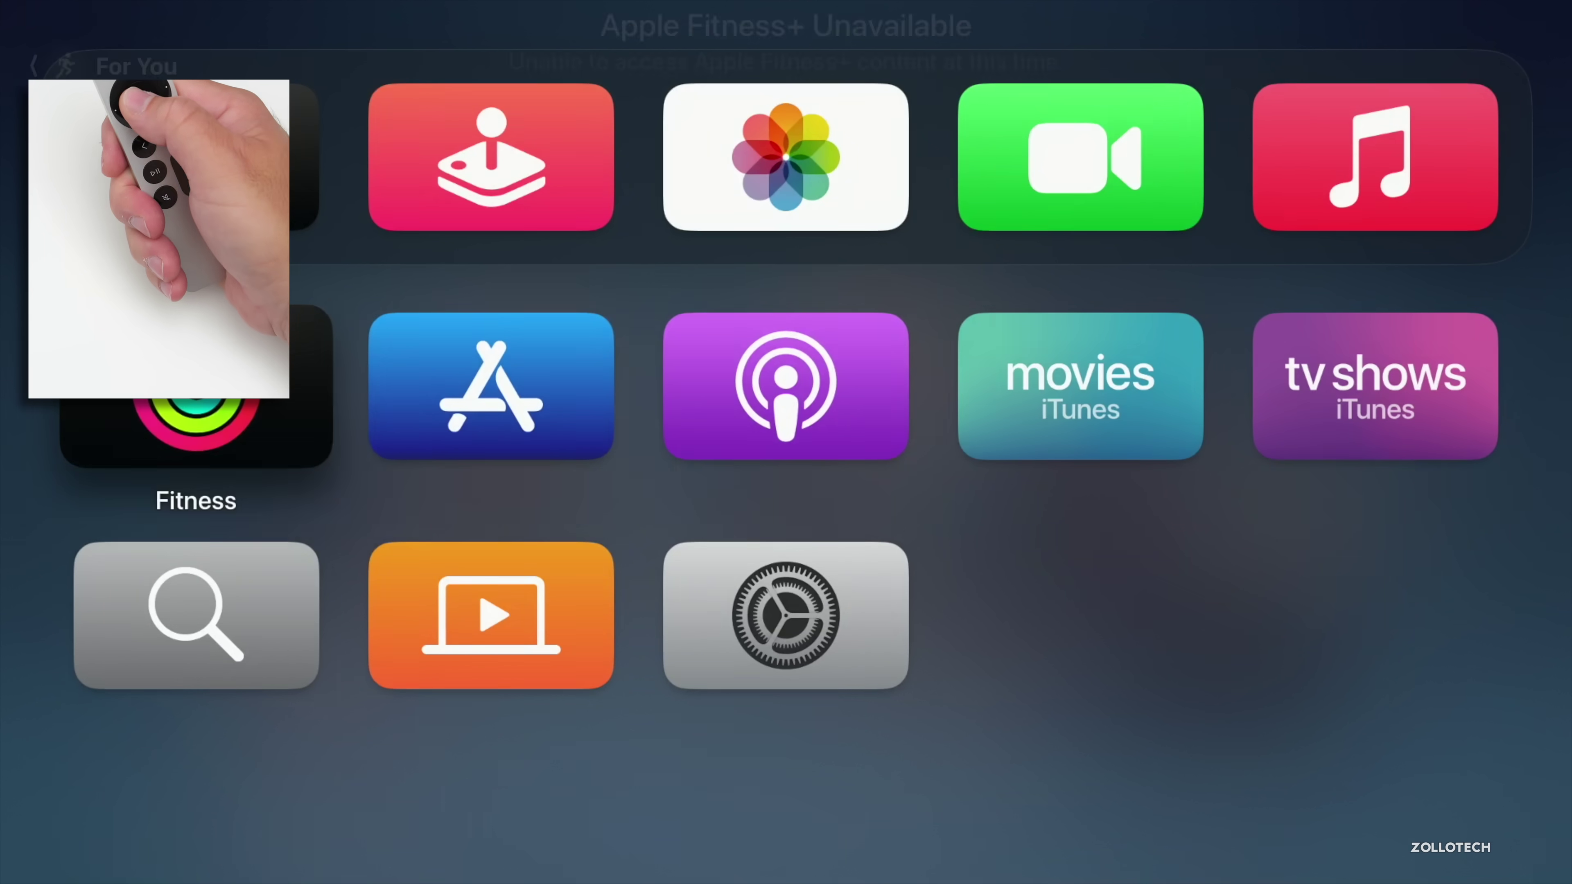
key(Return)
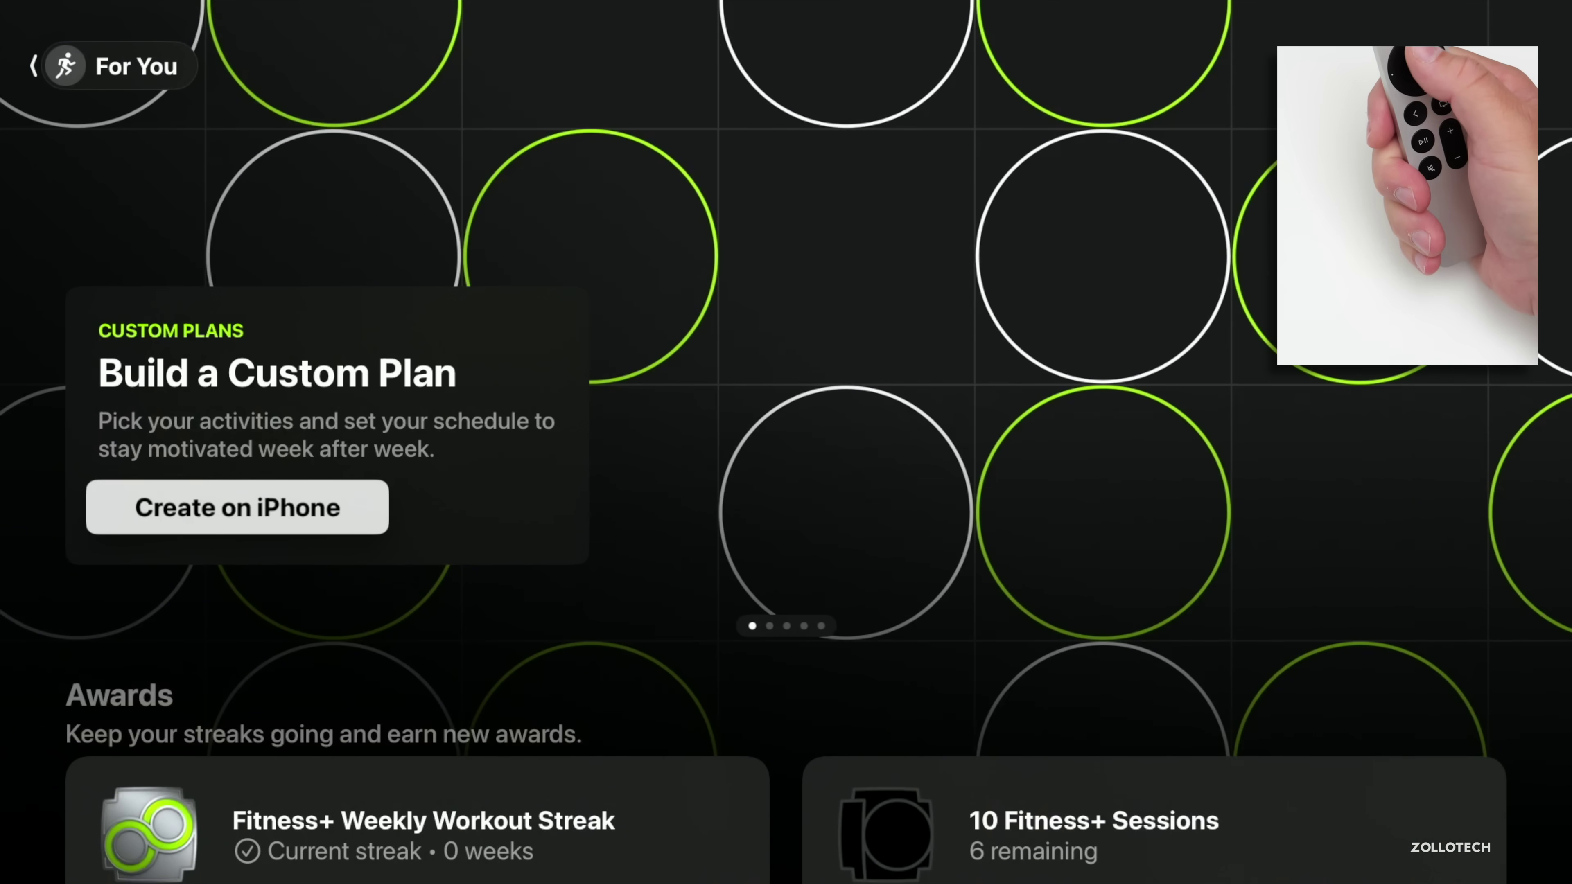
Look through the Fitness sections from For You to Stack and reopen For You.
key(Left)
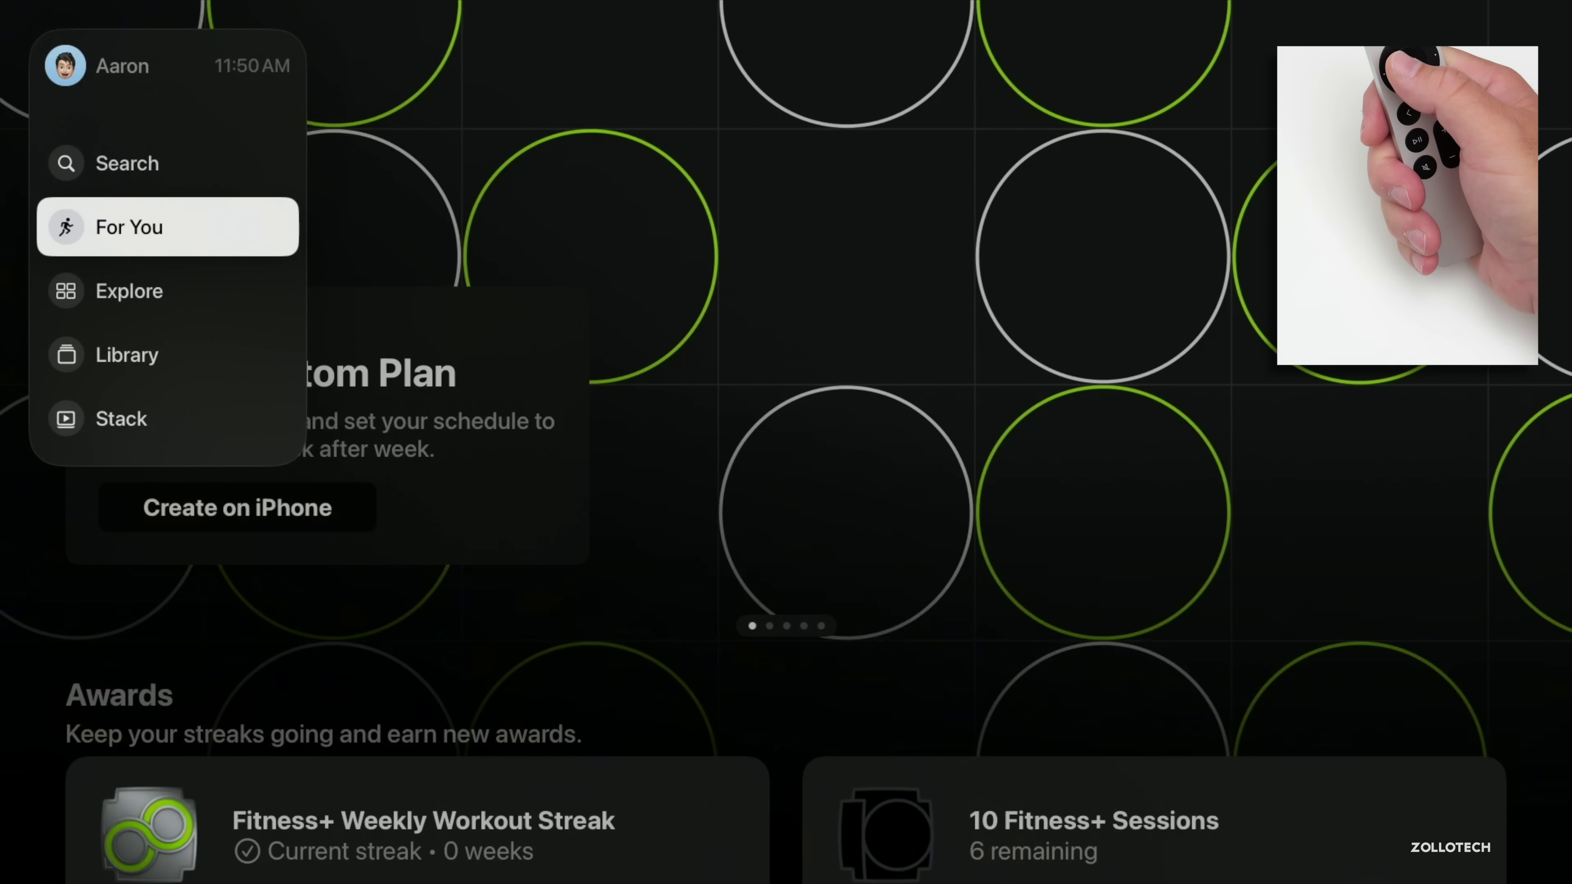
key(Down)
key(Down)
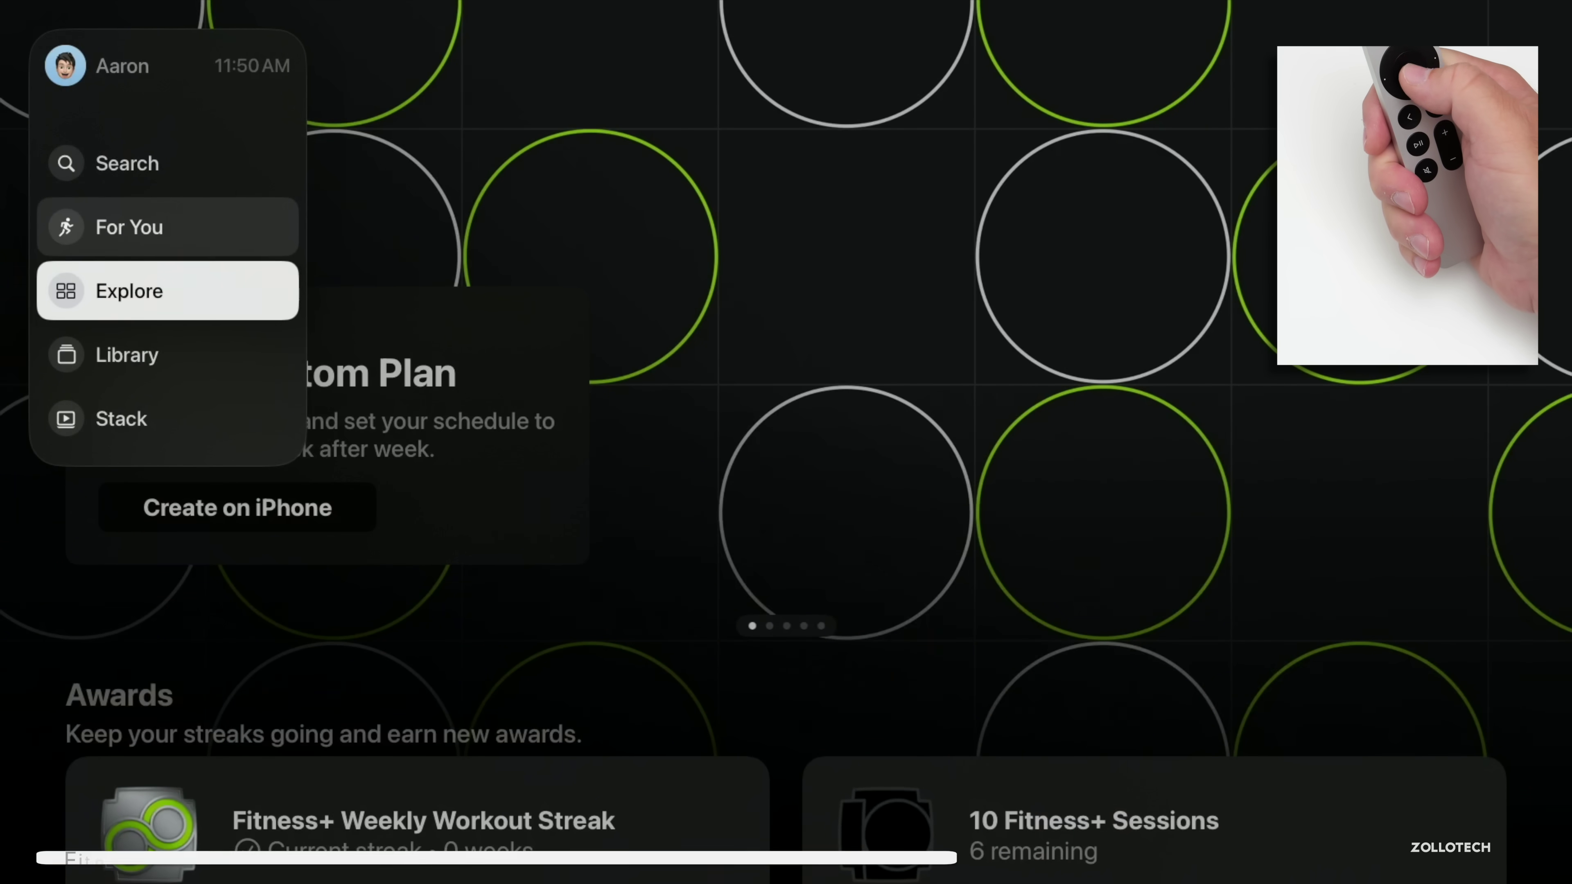
key(Down)
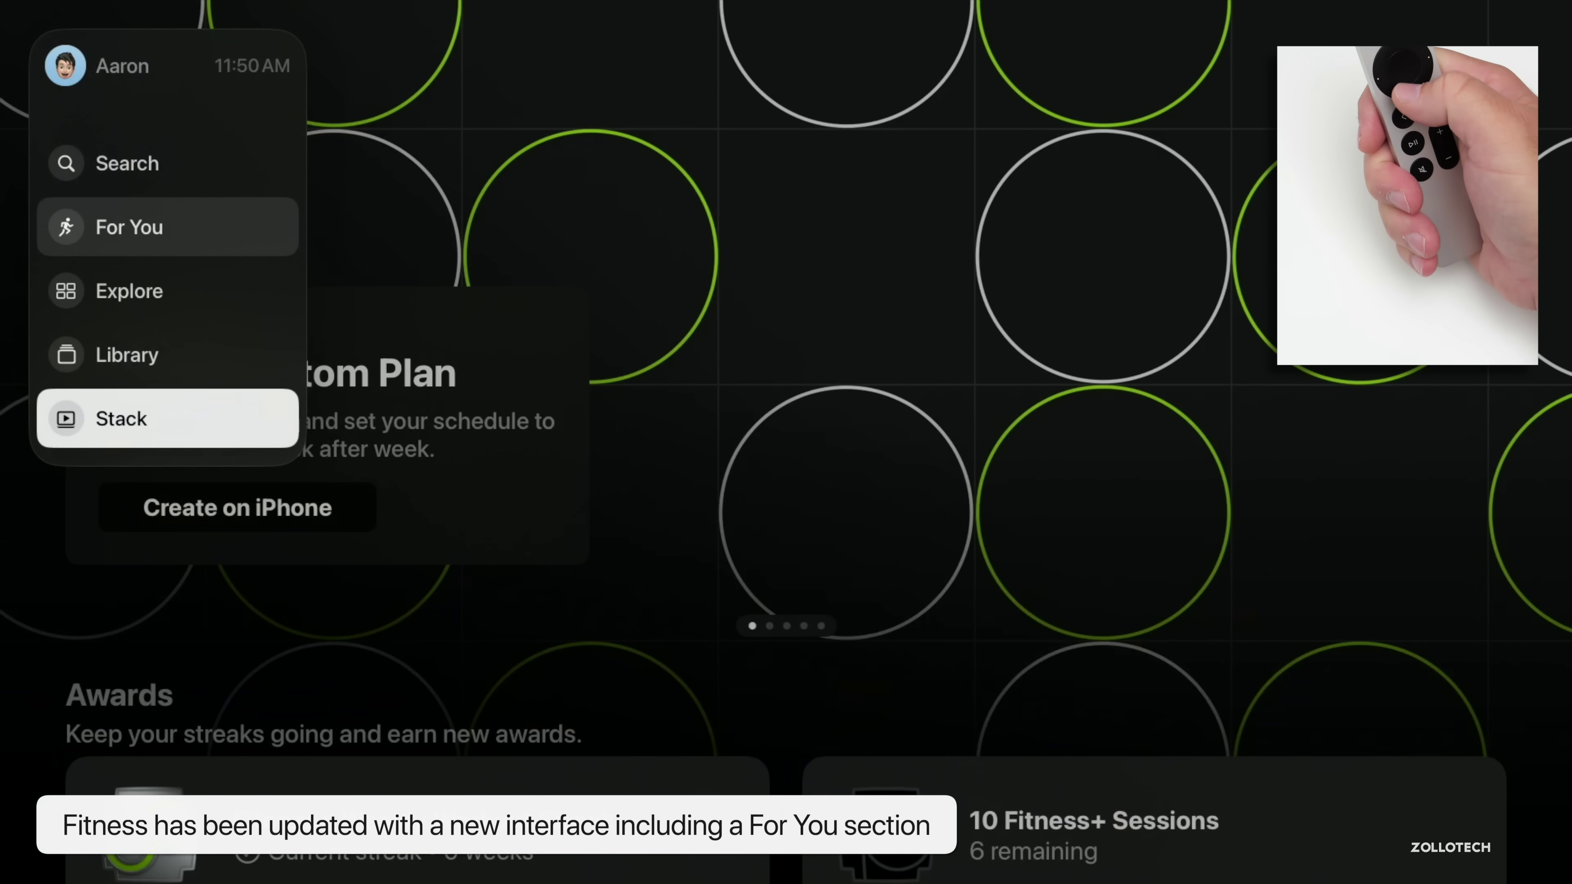
key(Up)
key(Up)
key(Up)
key(Return)
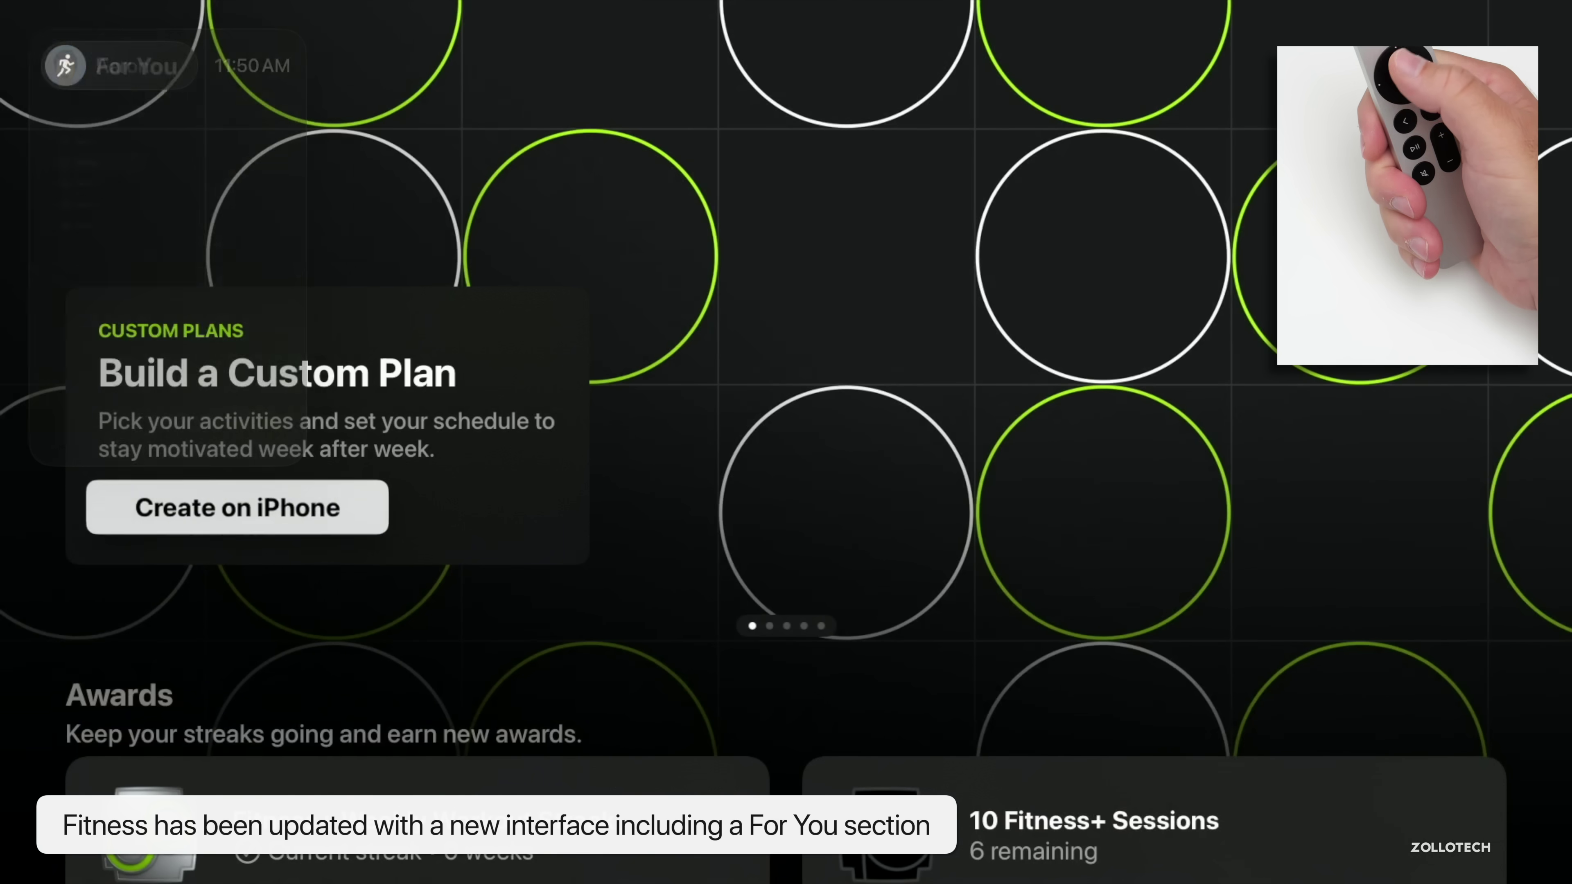
Look at the Awards cards under For You and return to the Build a Custom Plan card.
key(Down)
key(Right)
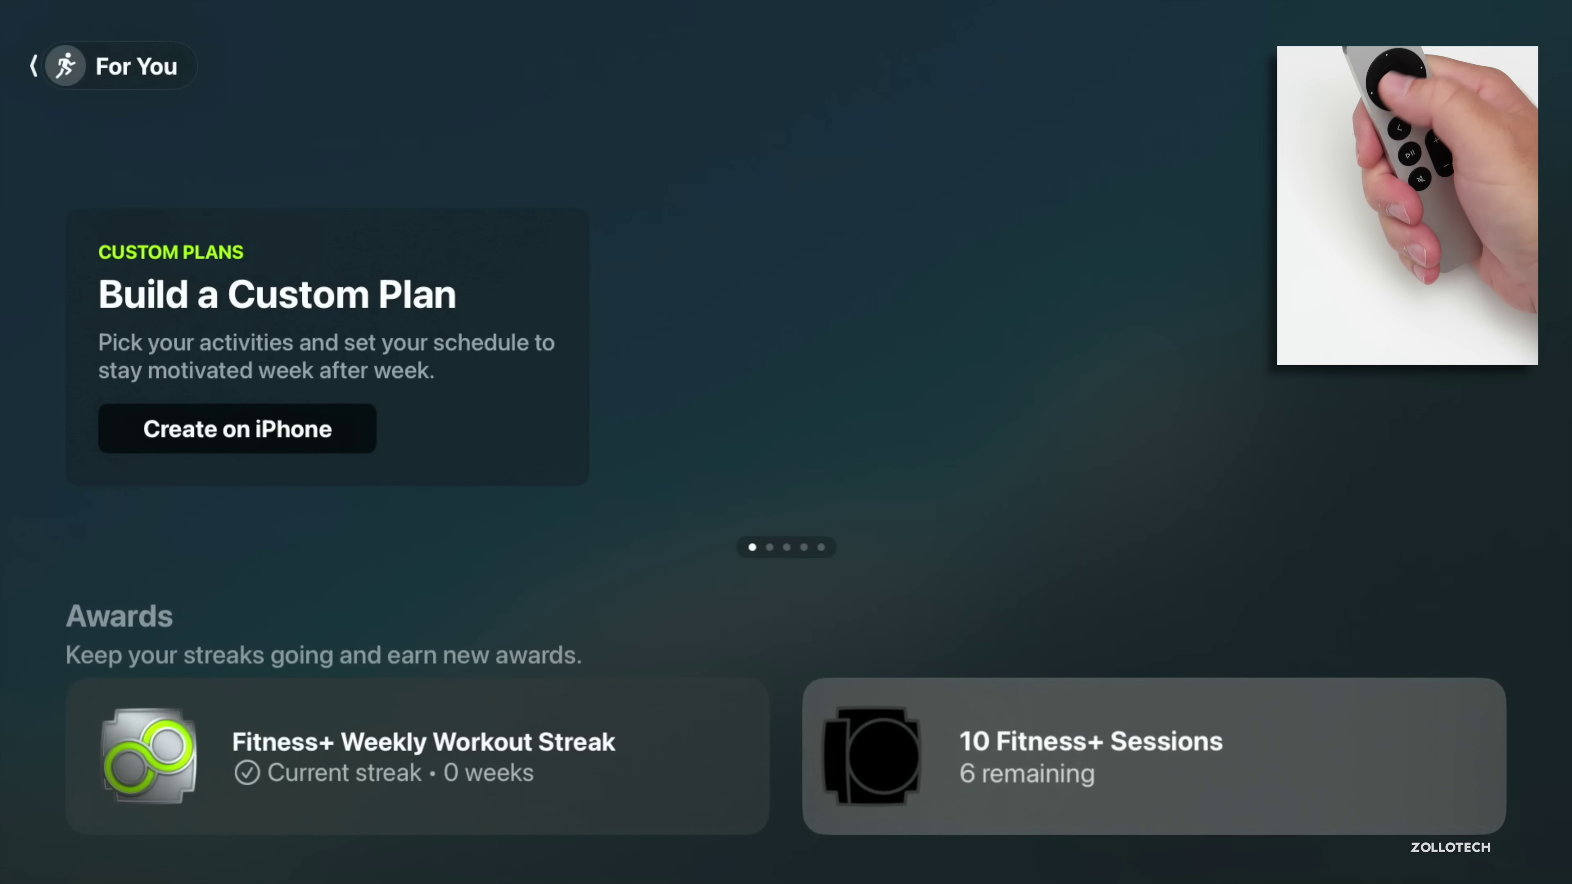
key(Left)
key(Up)
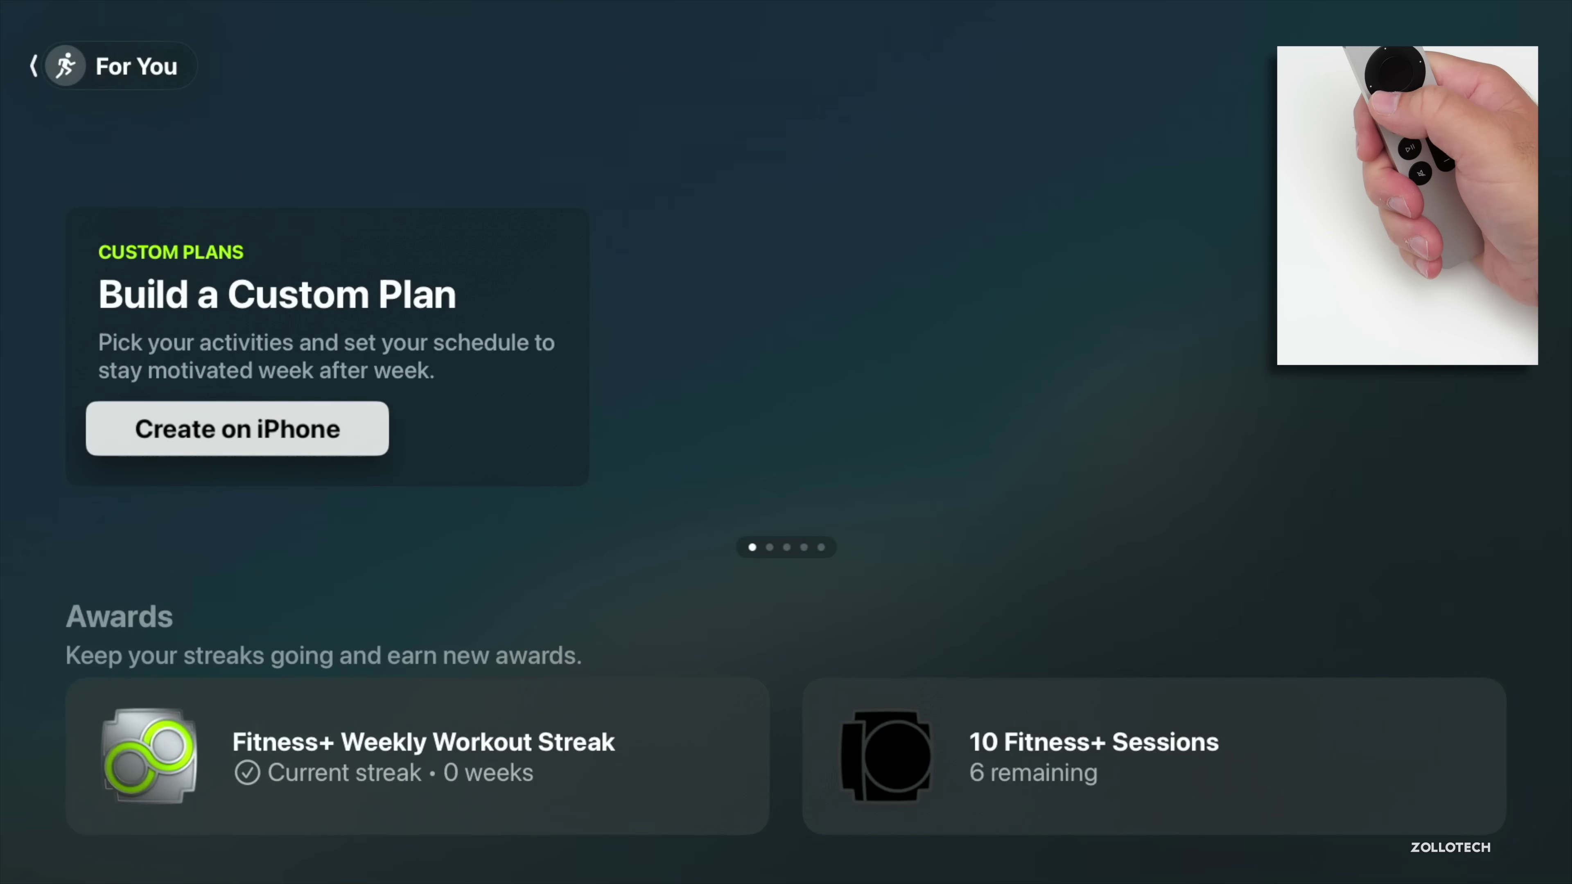
View the Explore section of Fitness and switch to its Library section.
key(Left)
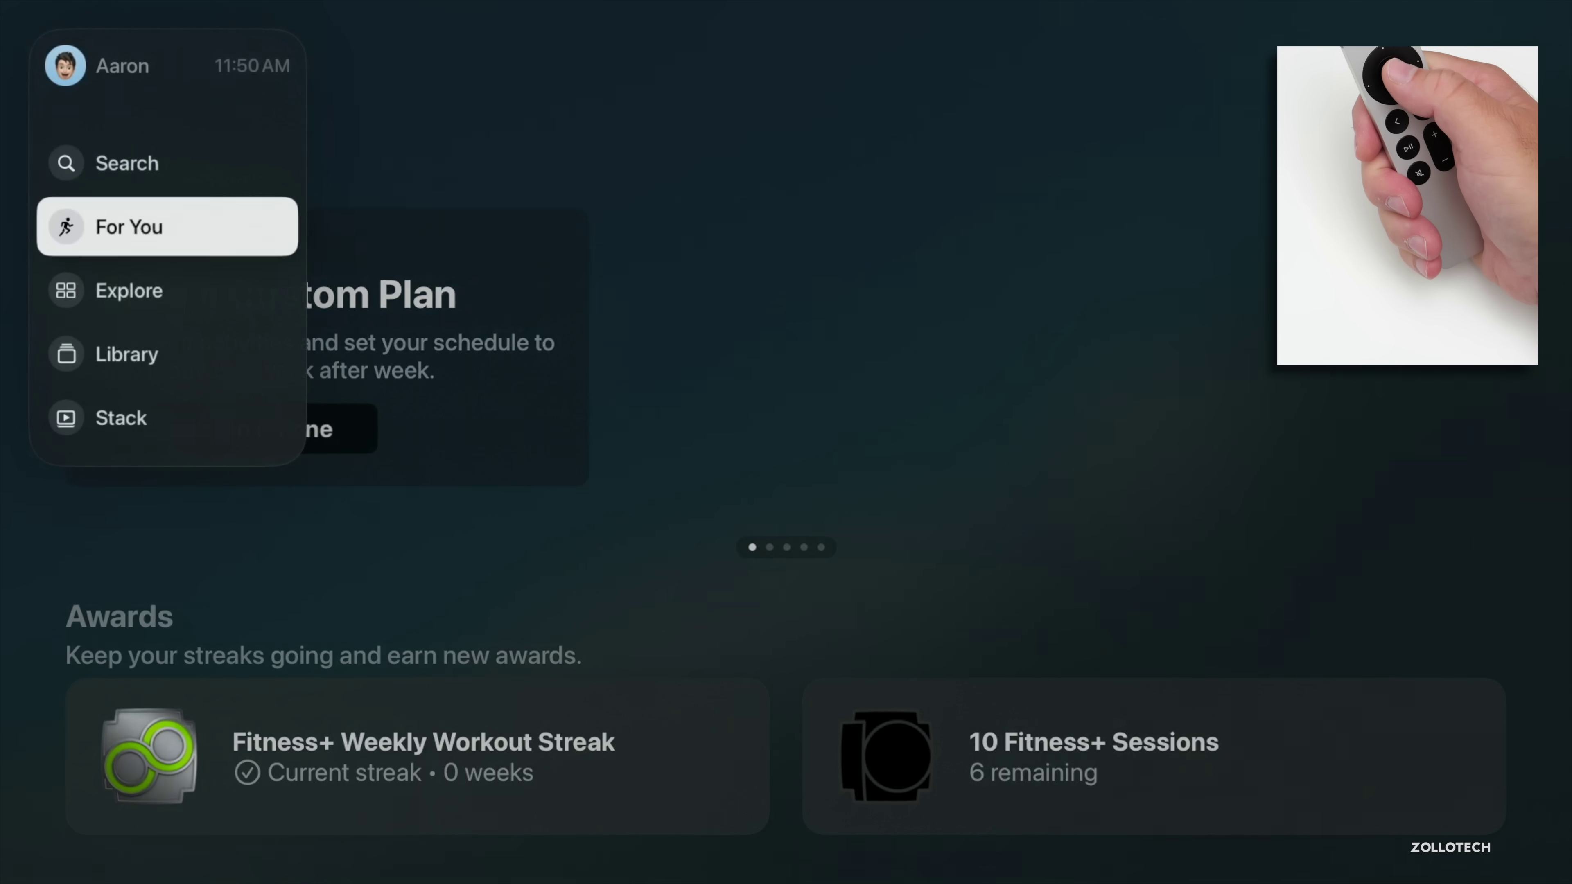
key(Down)
key(Return)
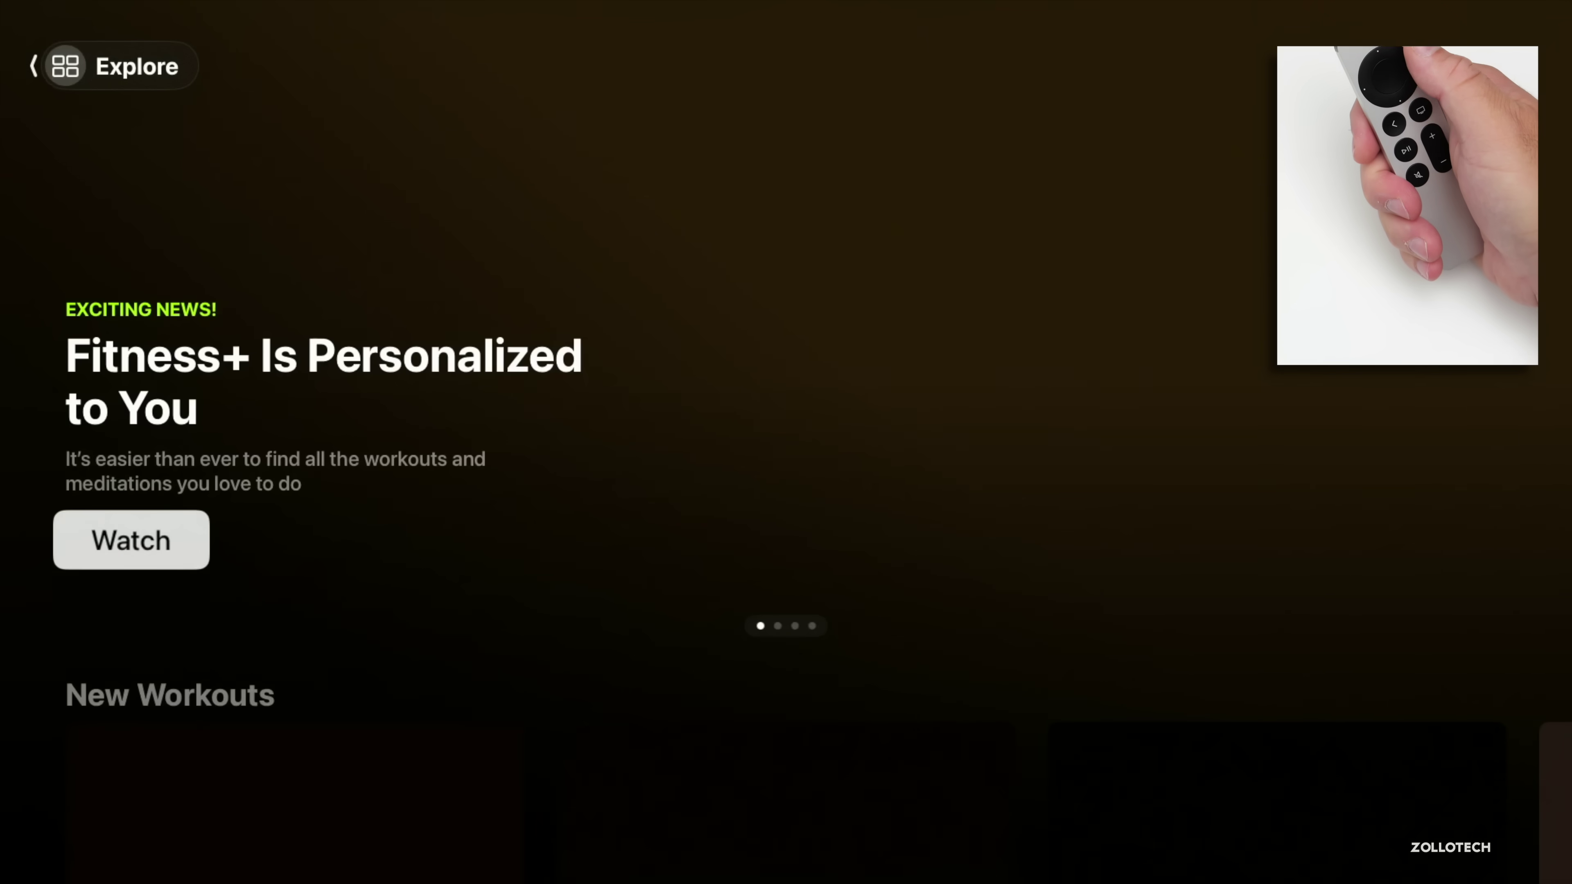
key(Left)
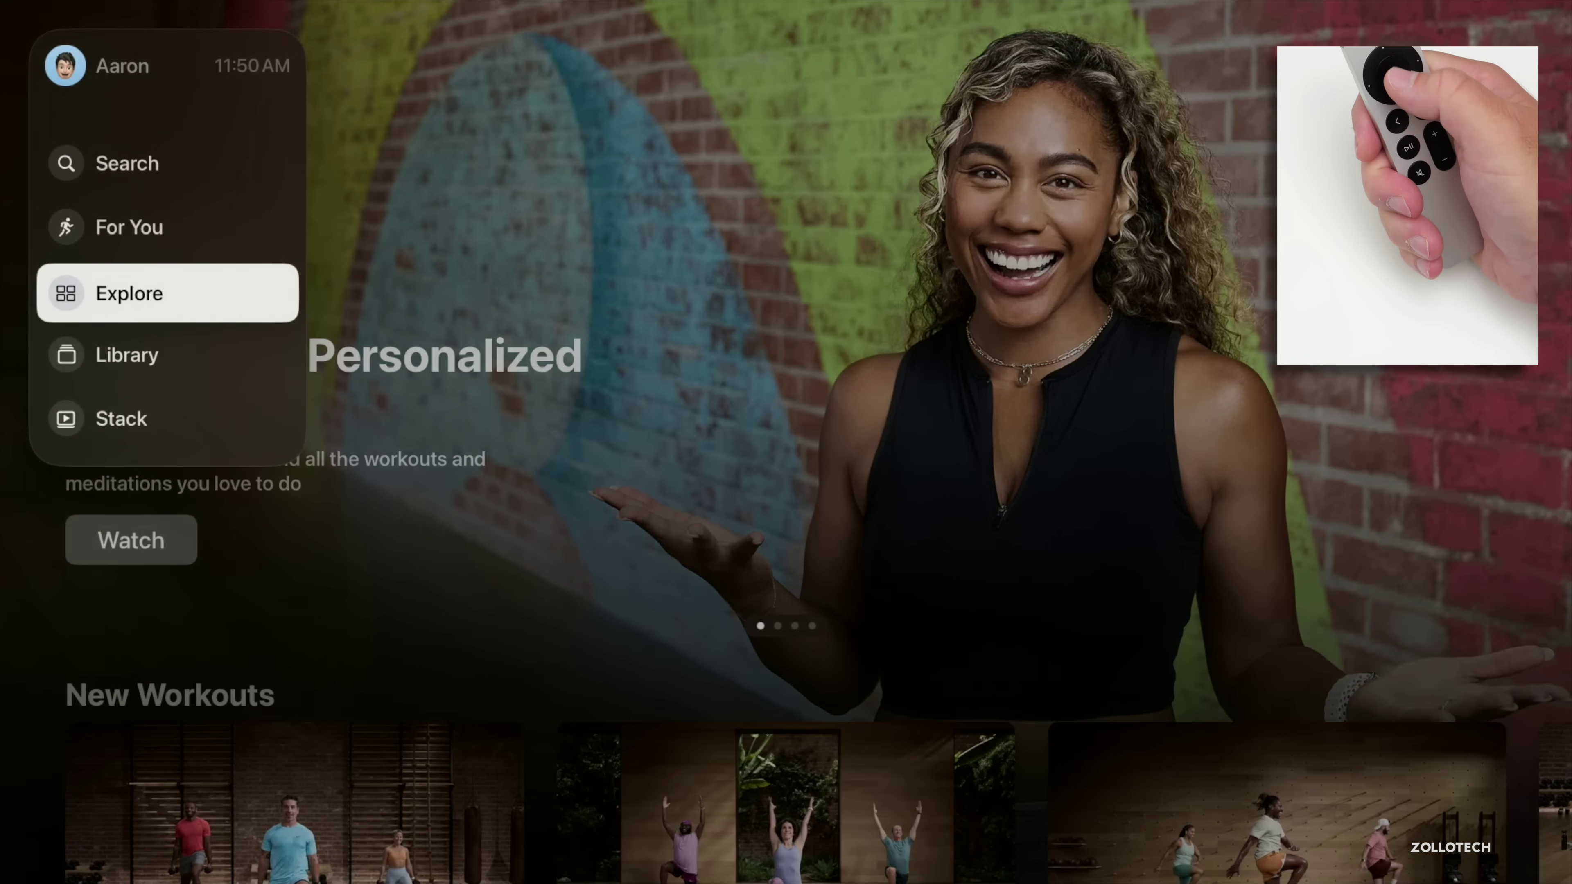
key(Down)
key(Return)
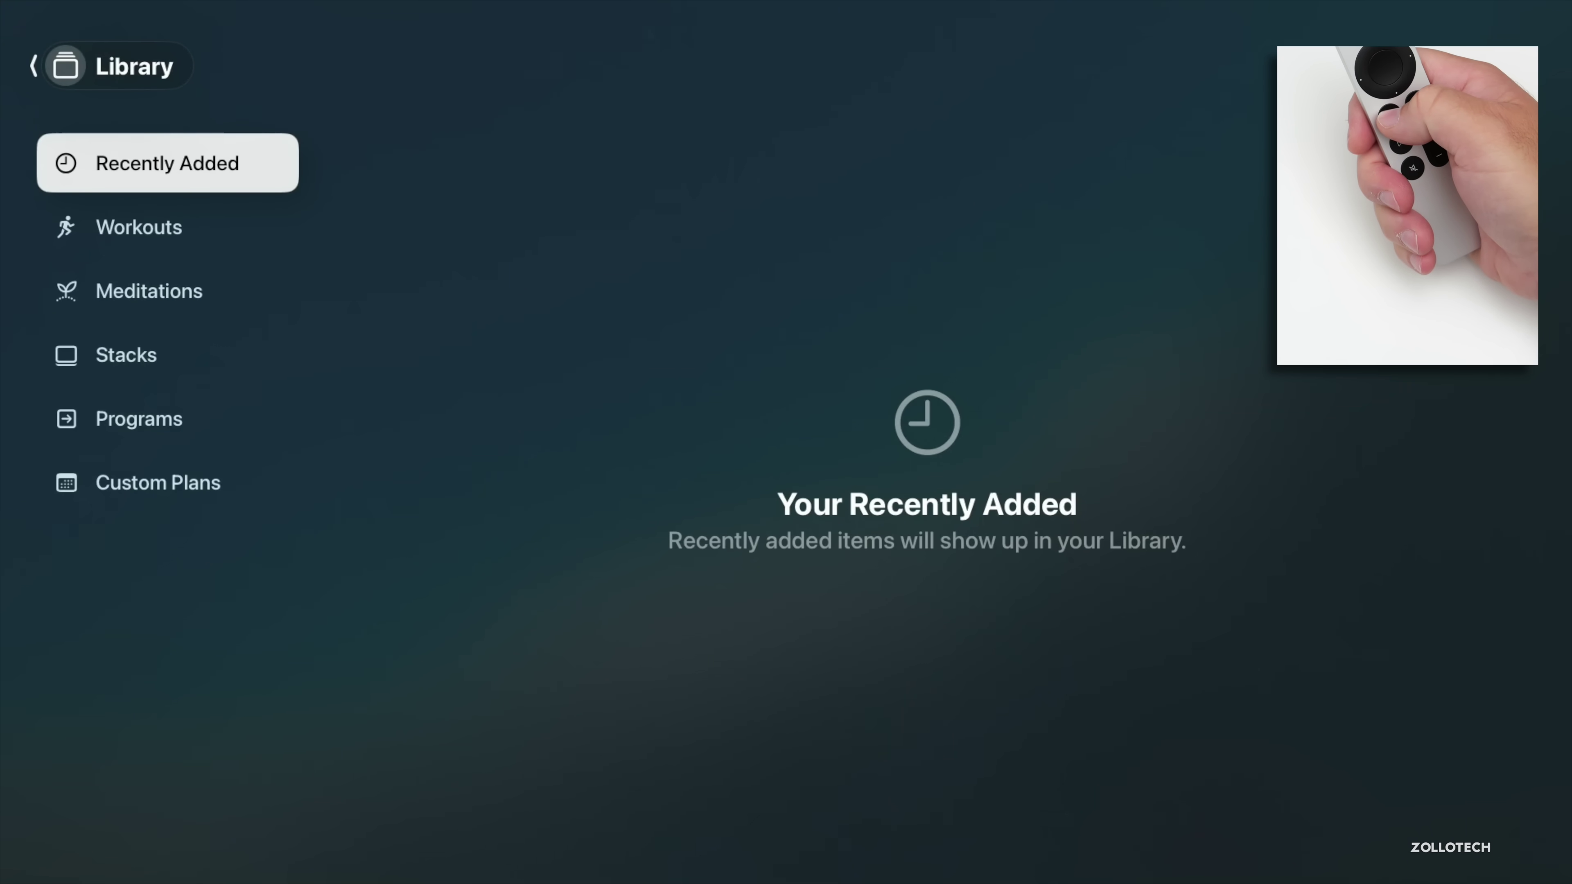
Switch from Fitness to Arcade and browse its game listings as far as New Games.
key(Home)
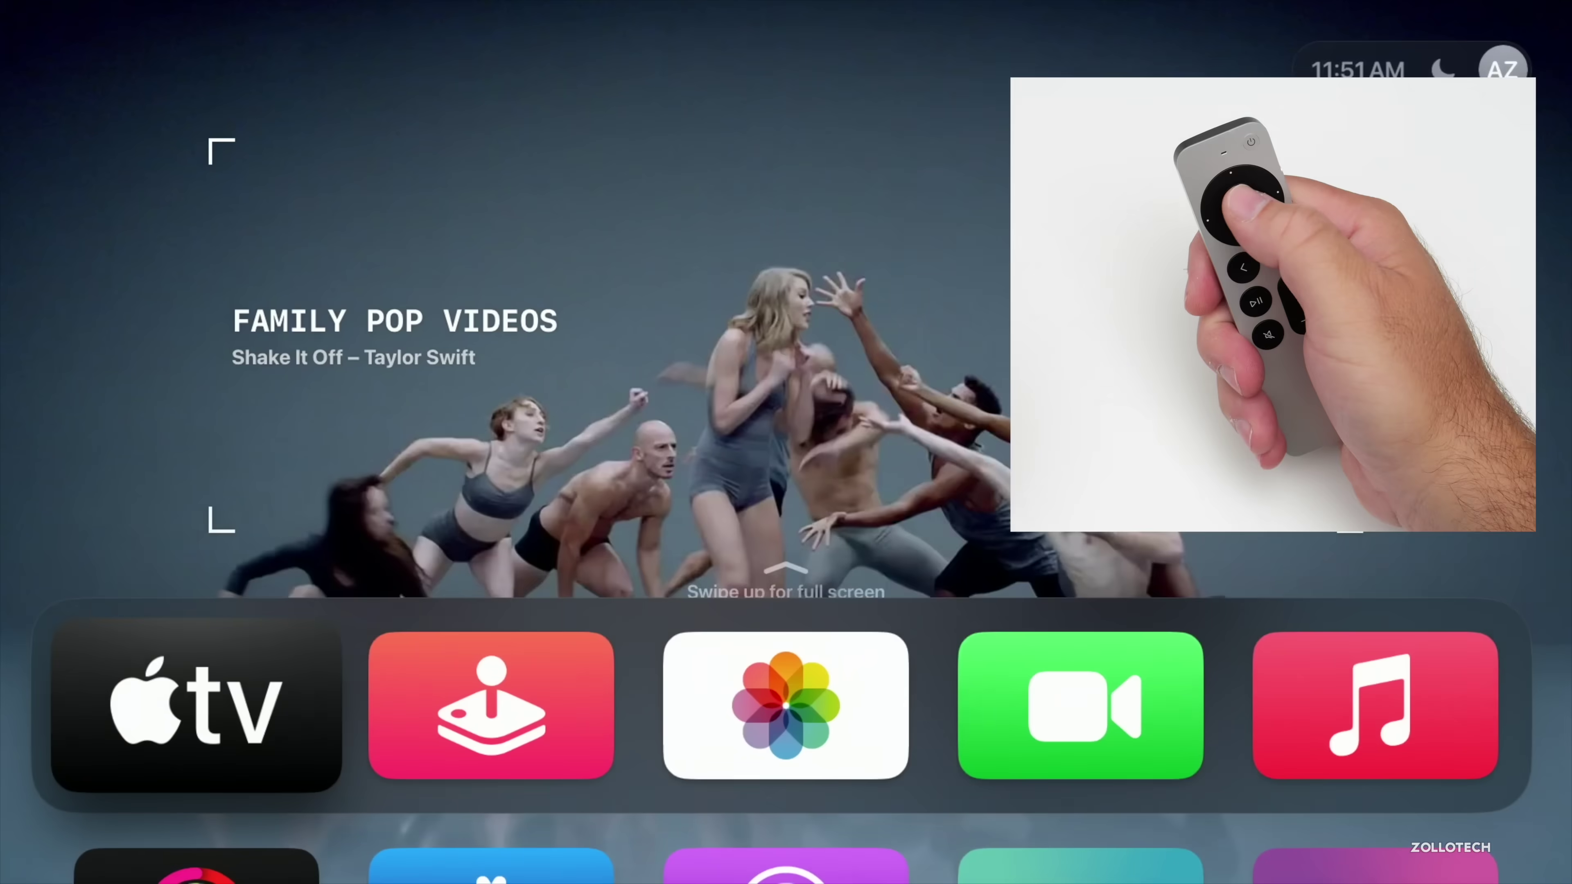
key(Right)
key(Return)
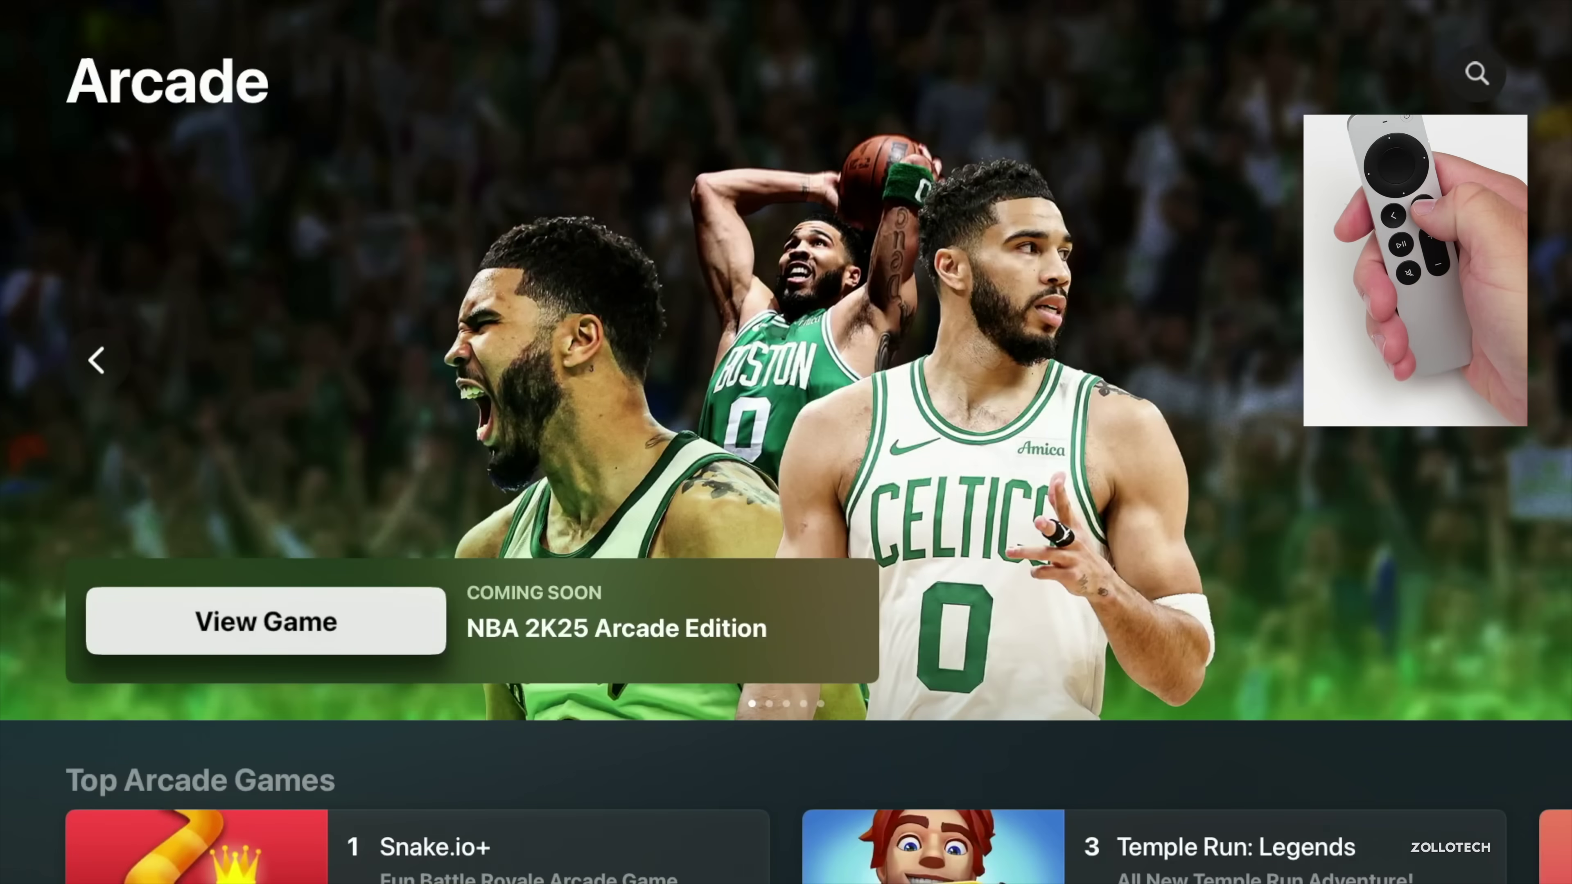
key(Down)
key(Down)
key(Down)
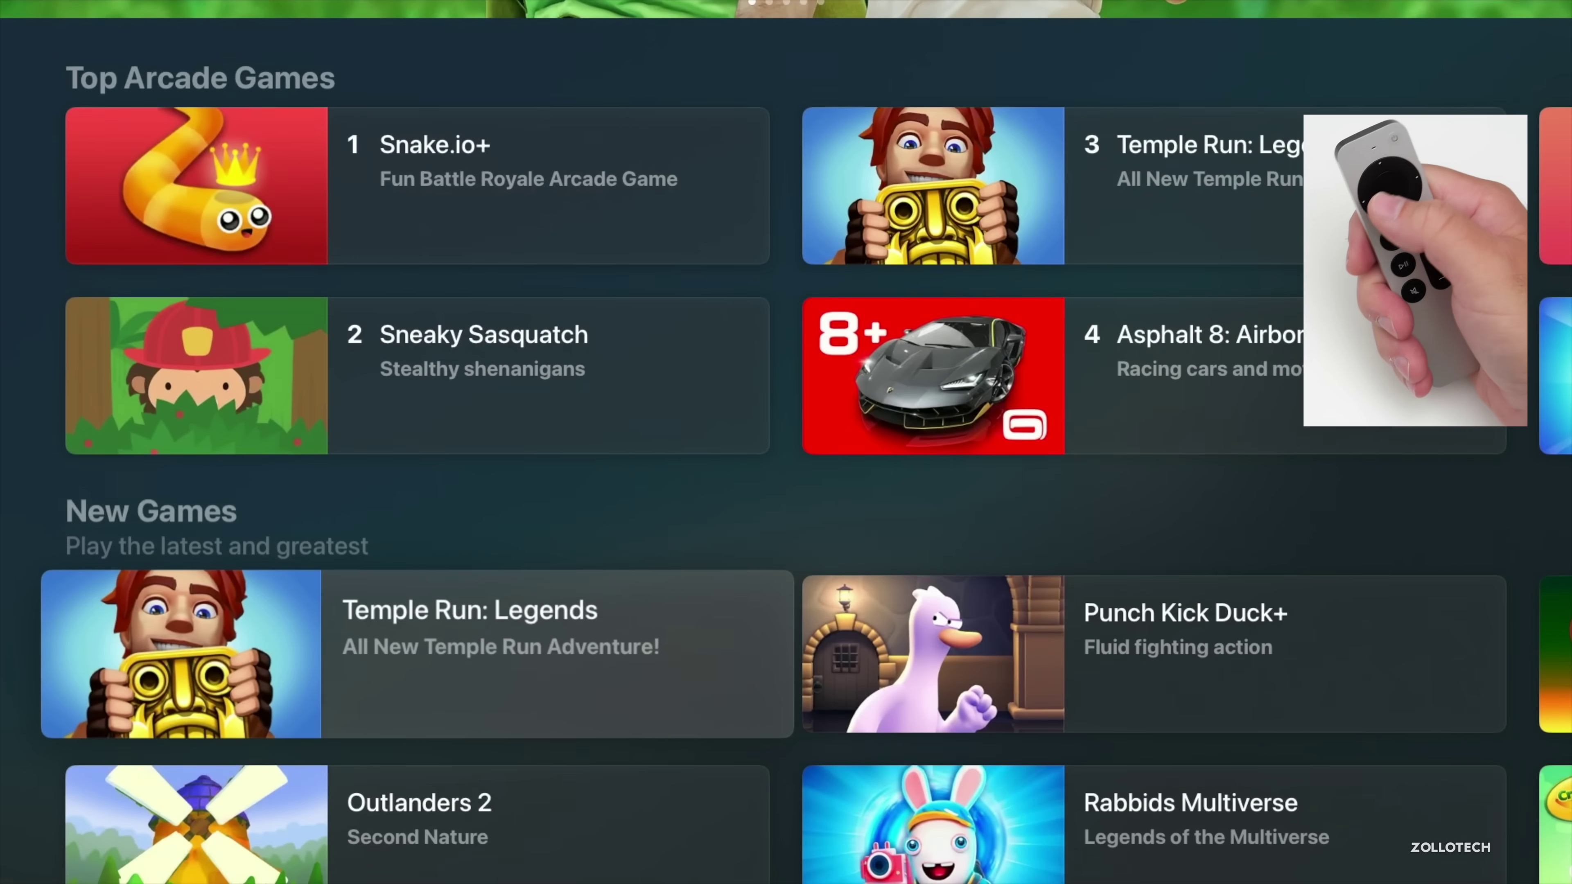
Look through the Settings categories from Video and Audio to AirPlay and HomeKit and return to the home screen.
key(Escape)
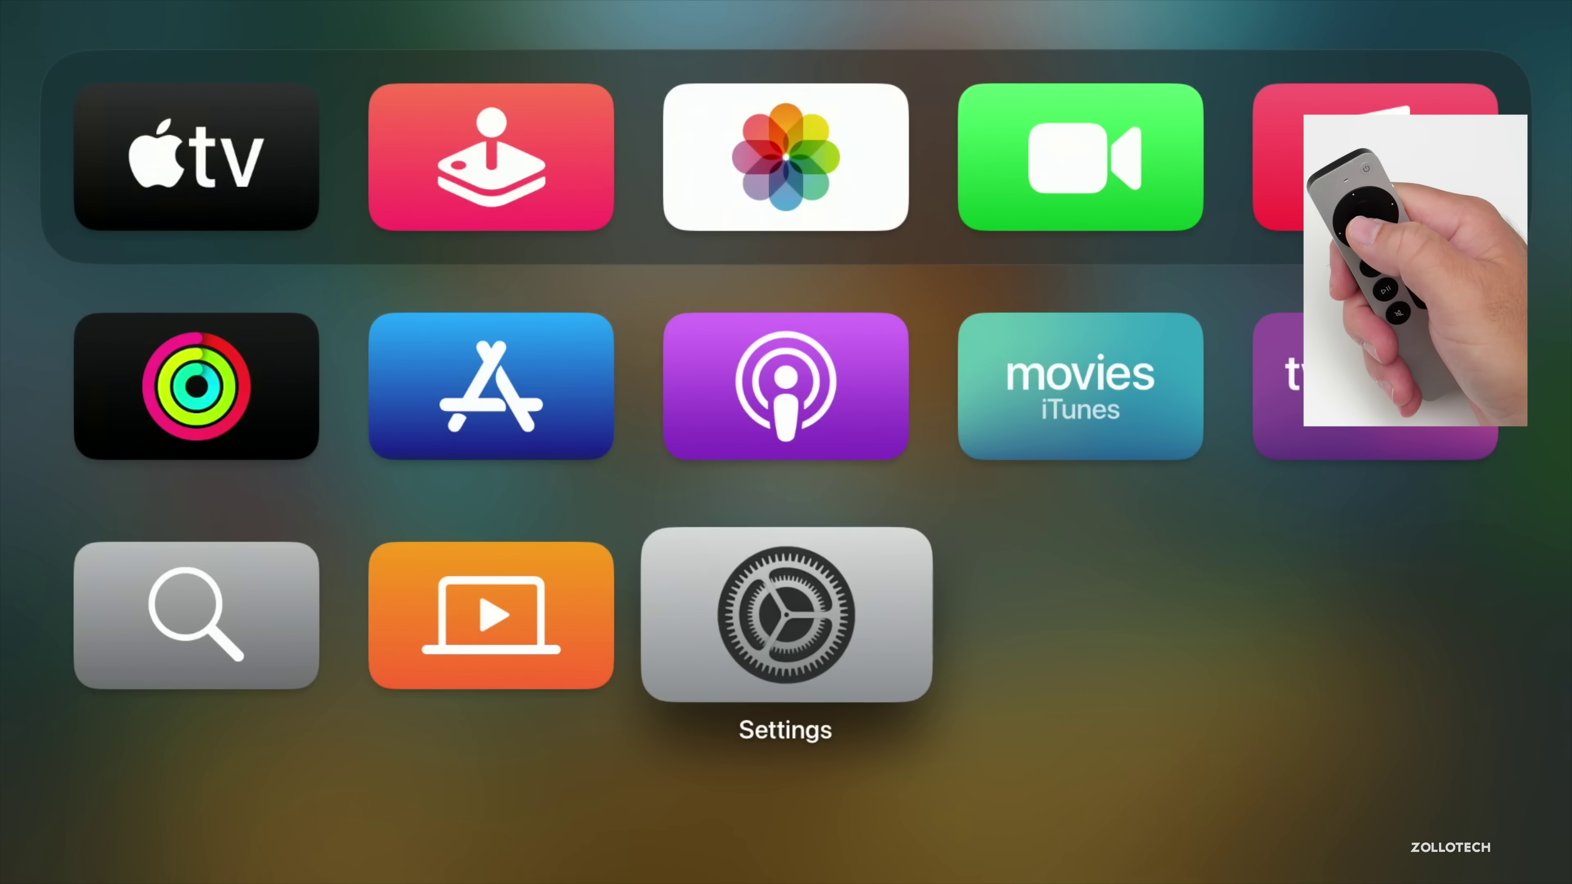
key(Return)
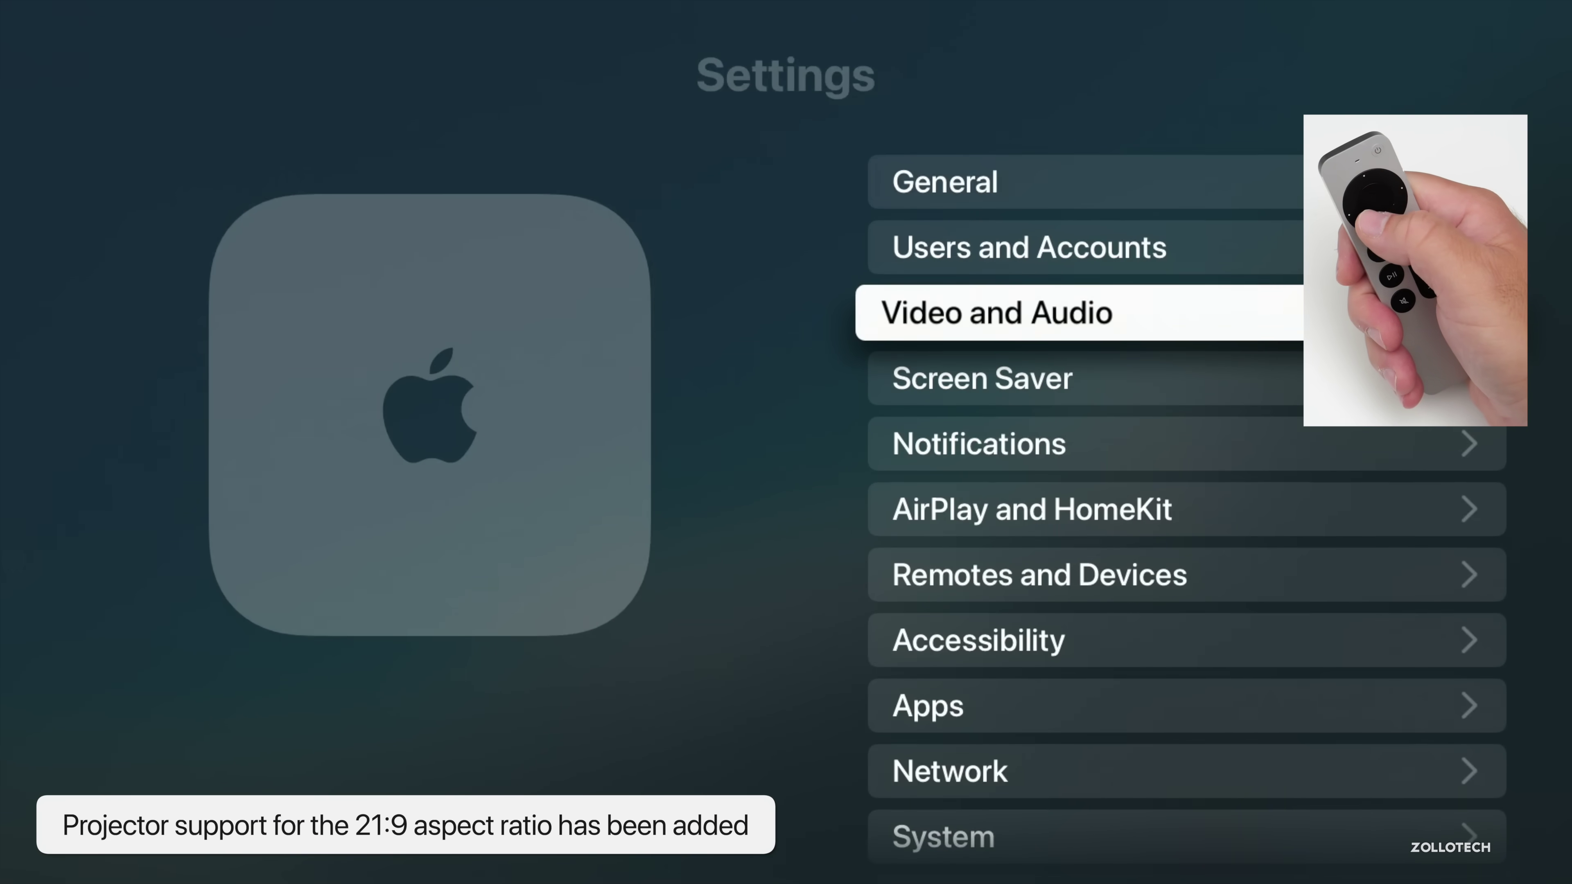
key(Down)
key(Down)
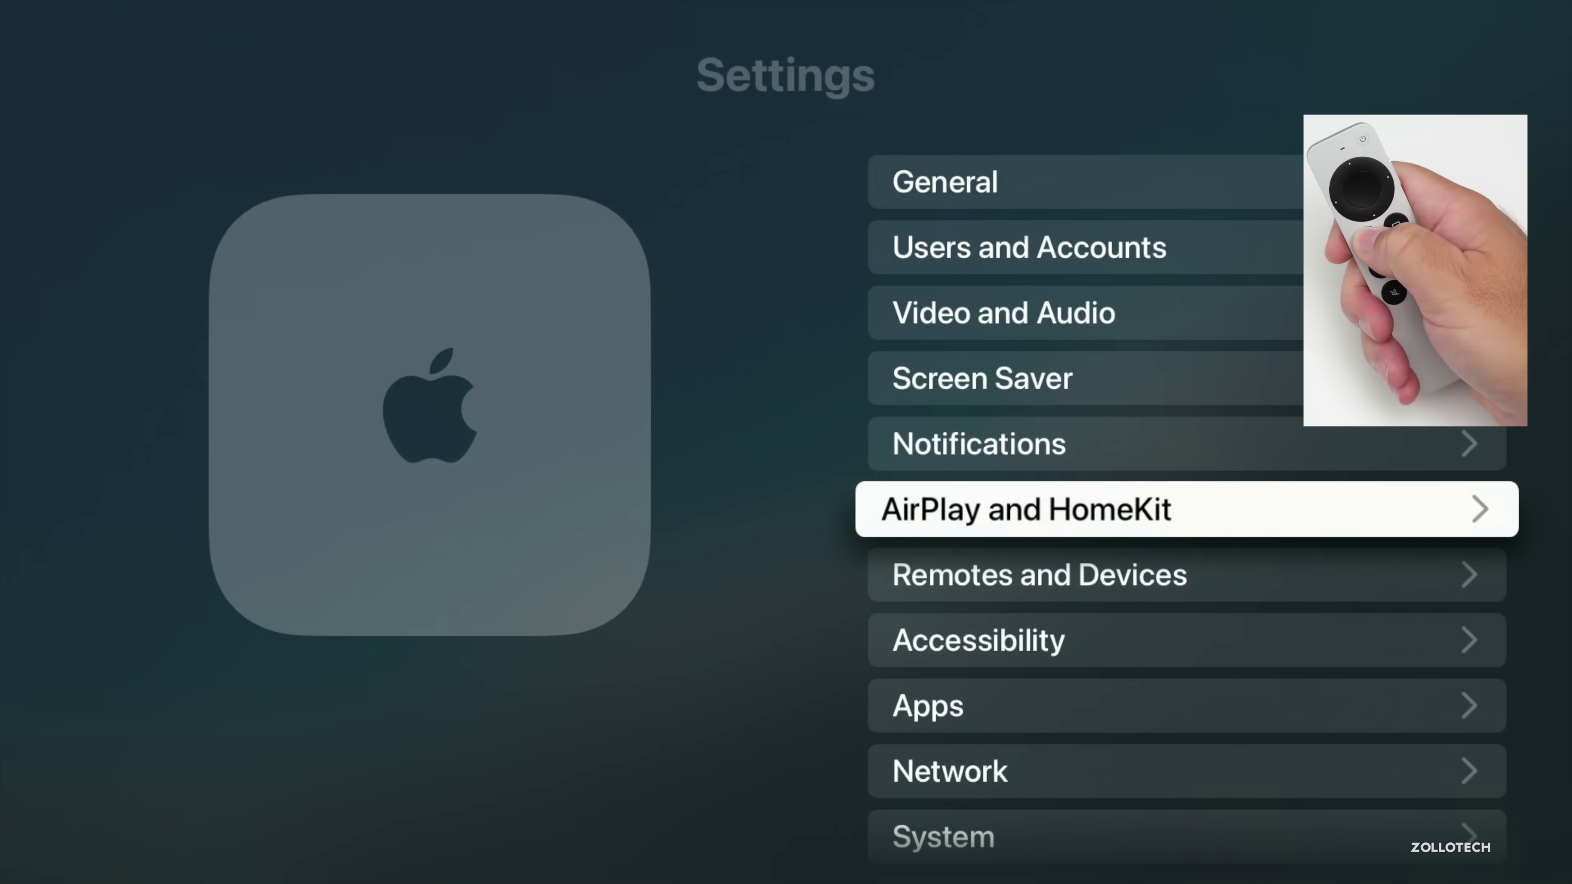
key(Escape)
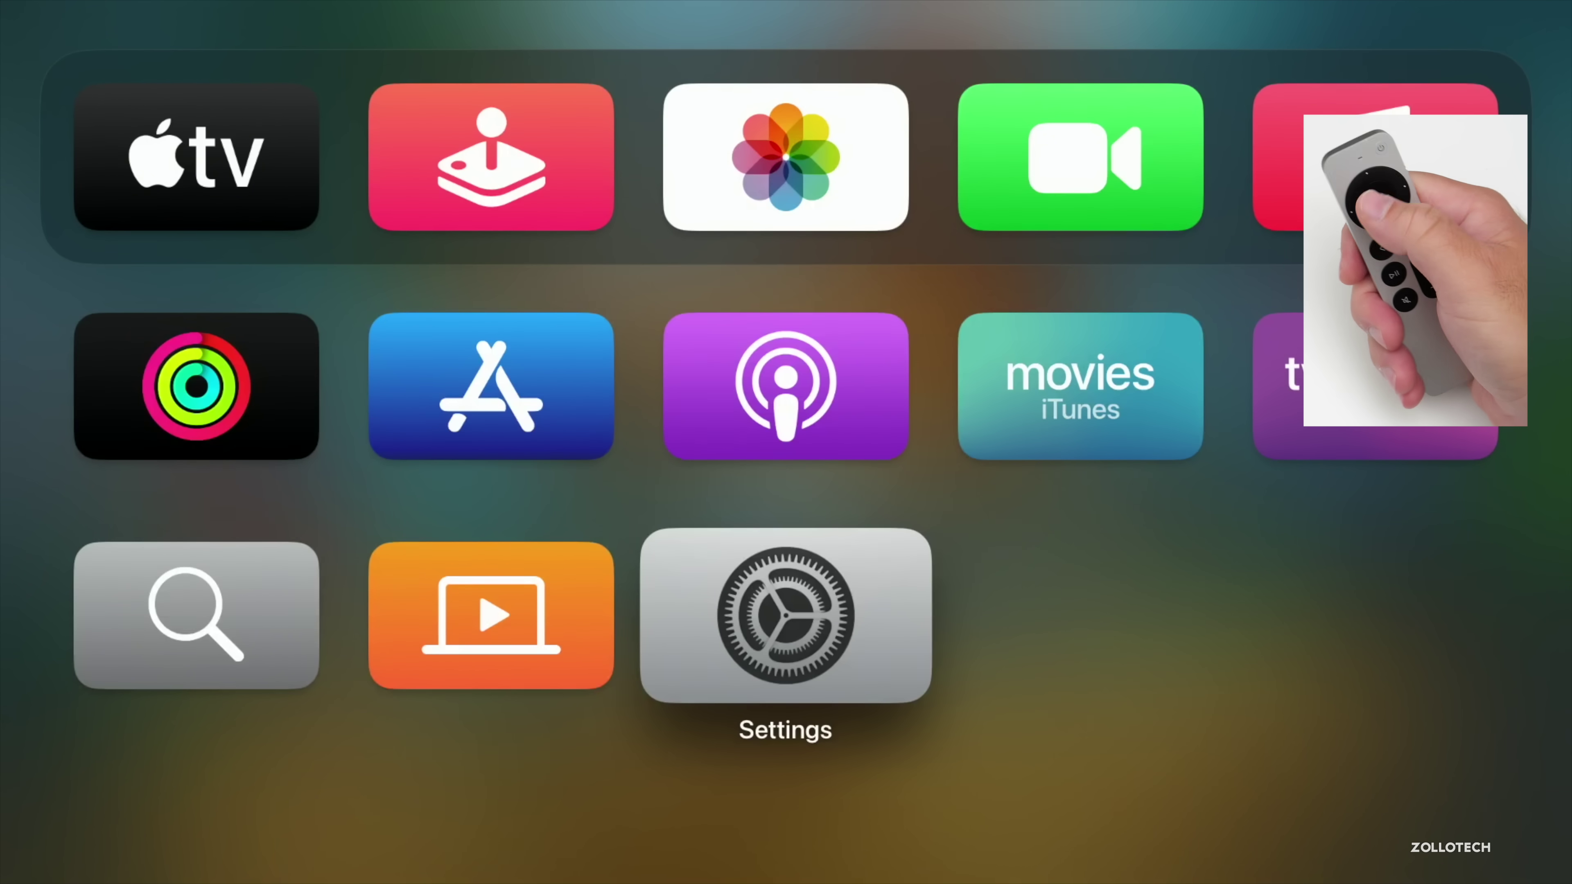
key(Up)
key(Up)
key(Left)
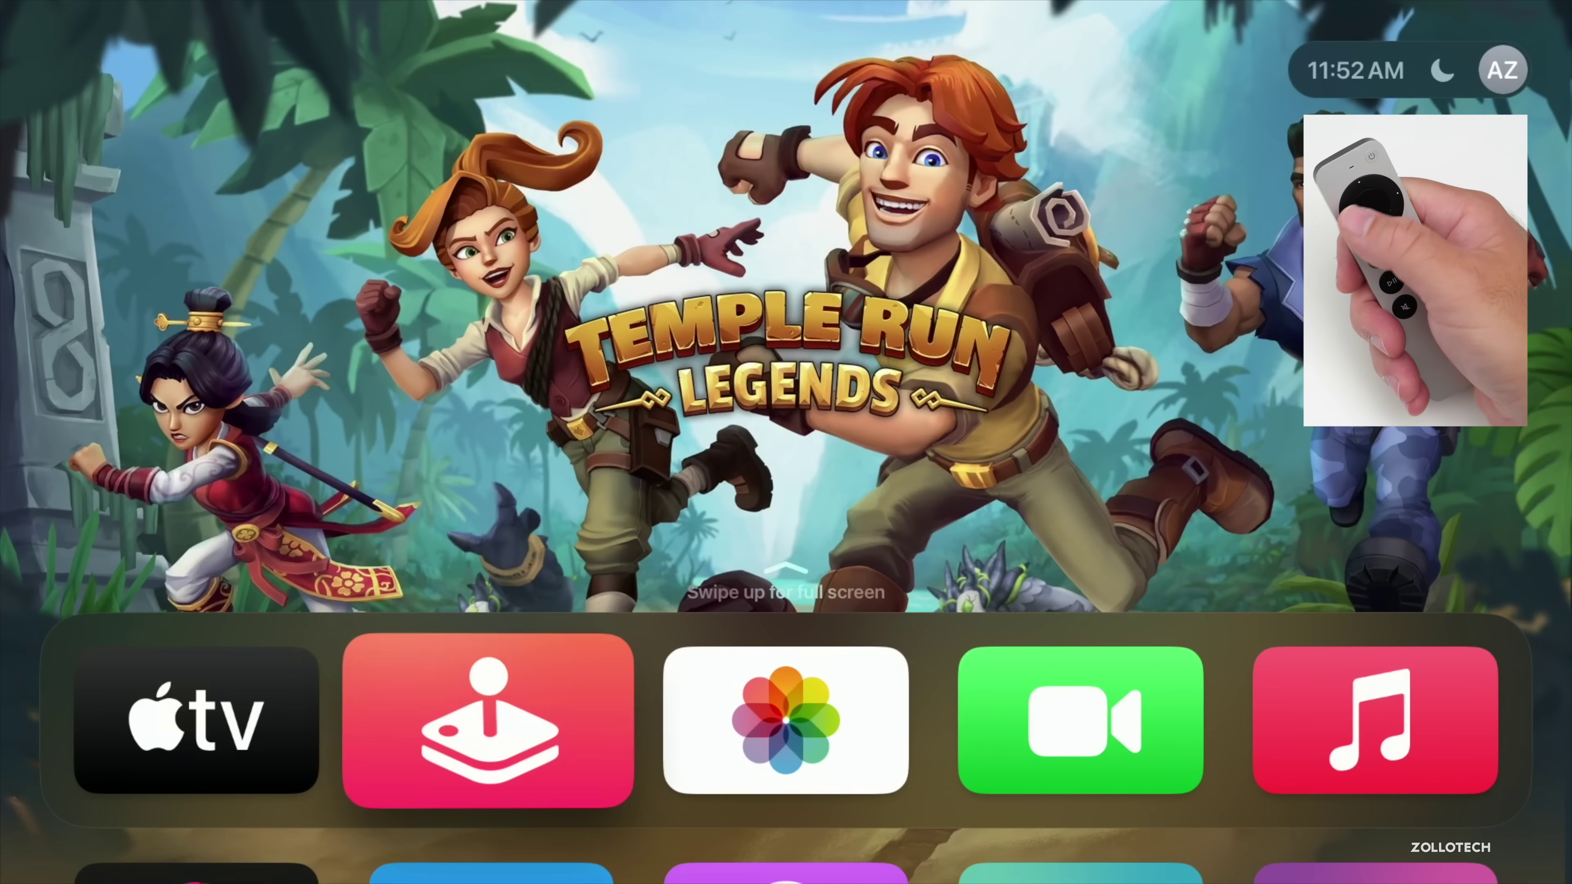
key(Left)
key(Right)
key(Right)
key(Right)
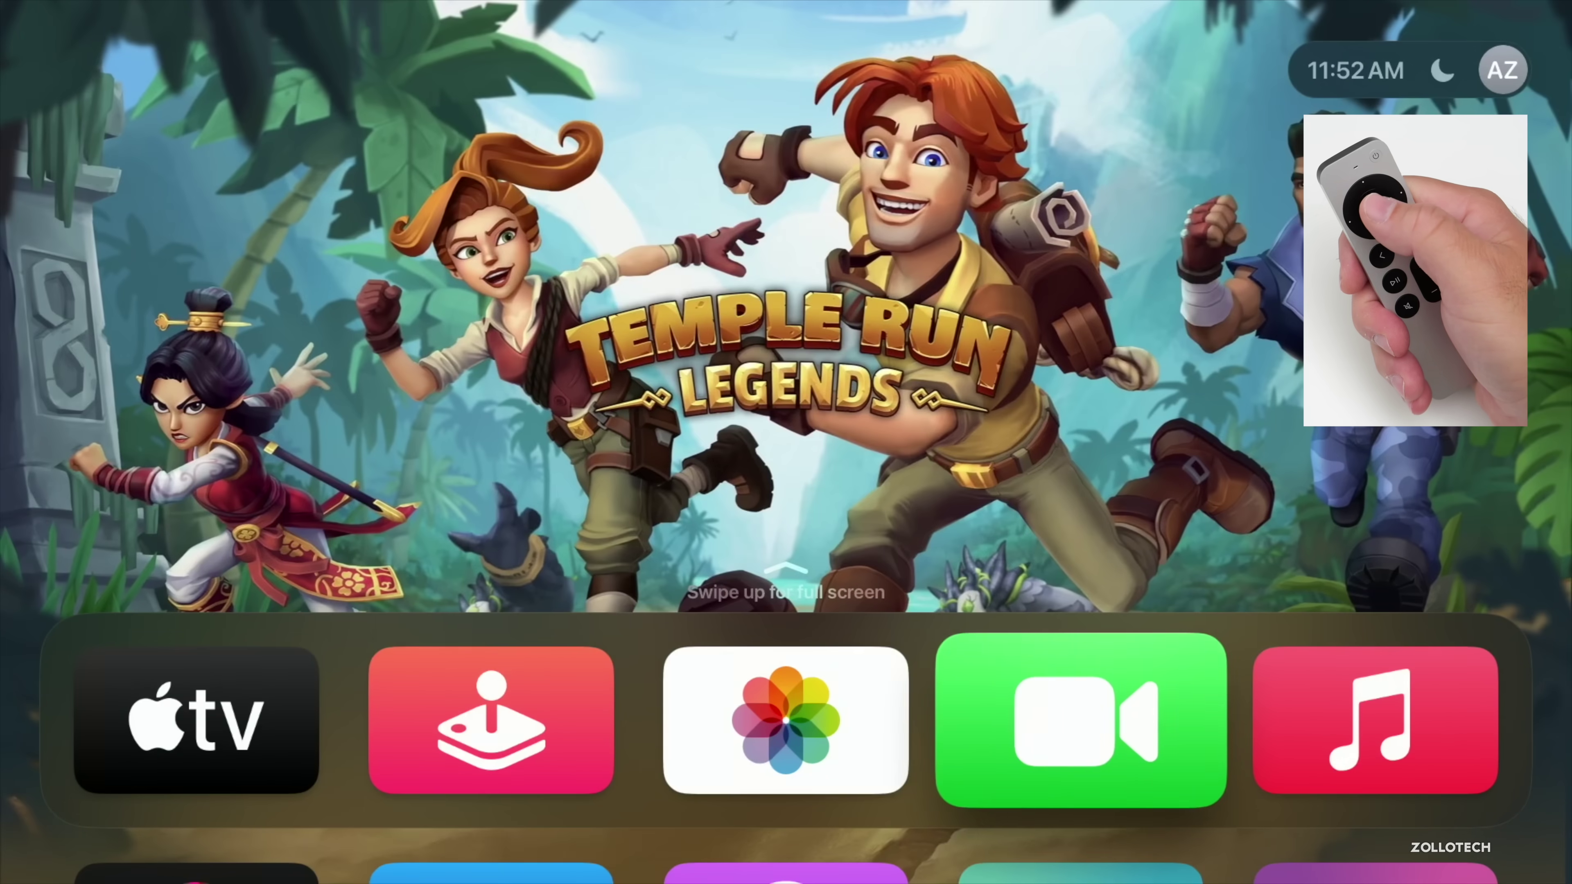
key(Right)
key(Down)
key(Up)
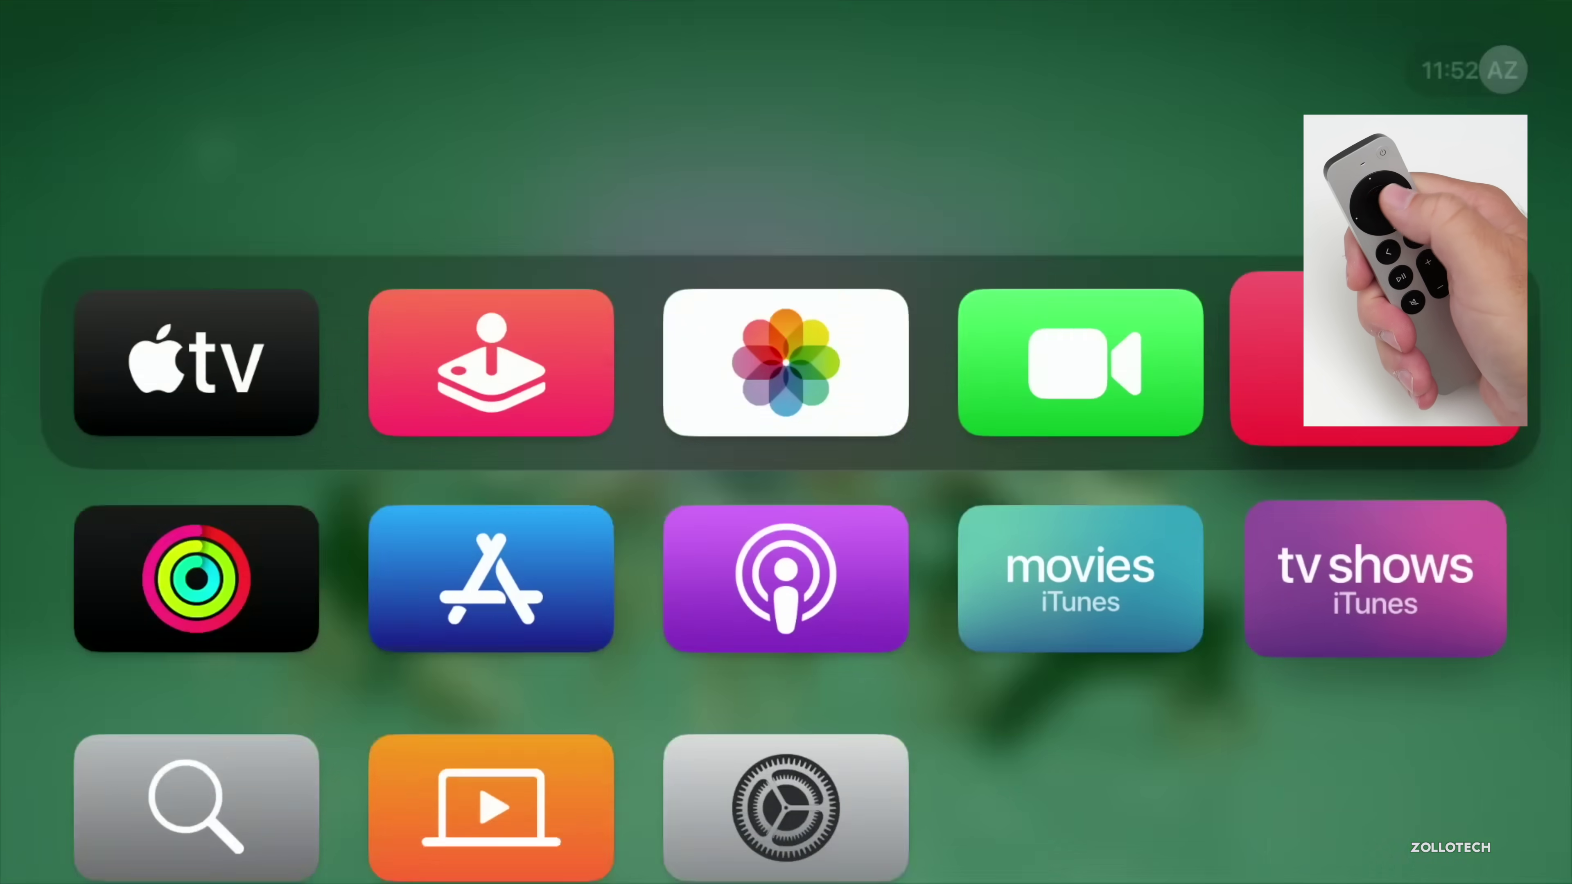
key(Left)
key(Left)
key(Left)
key(Left)
key(Down)
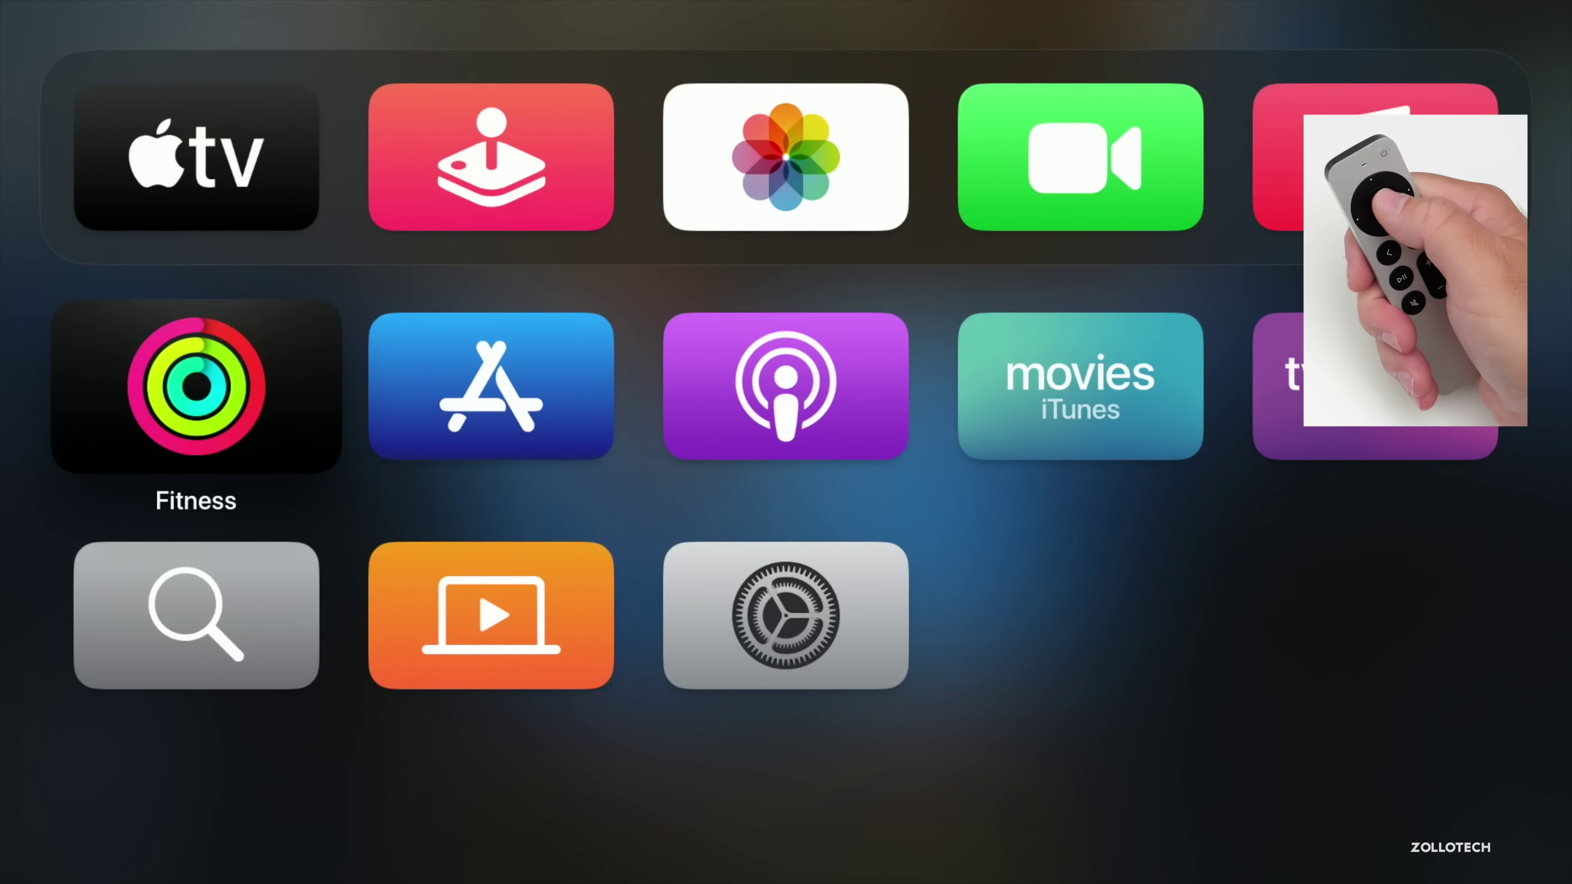
key(Right)
key(Right)
key(Right)
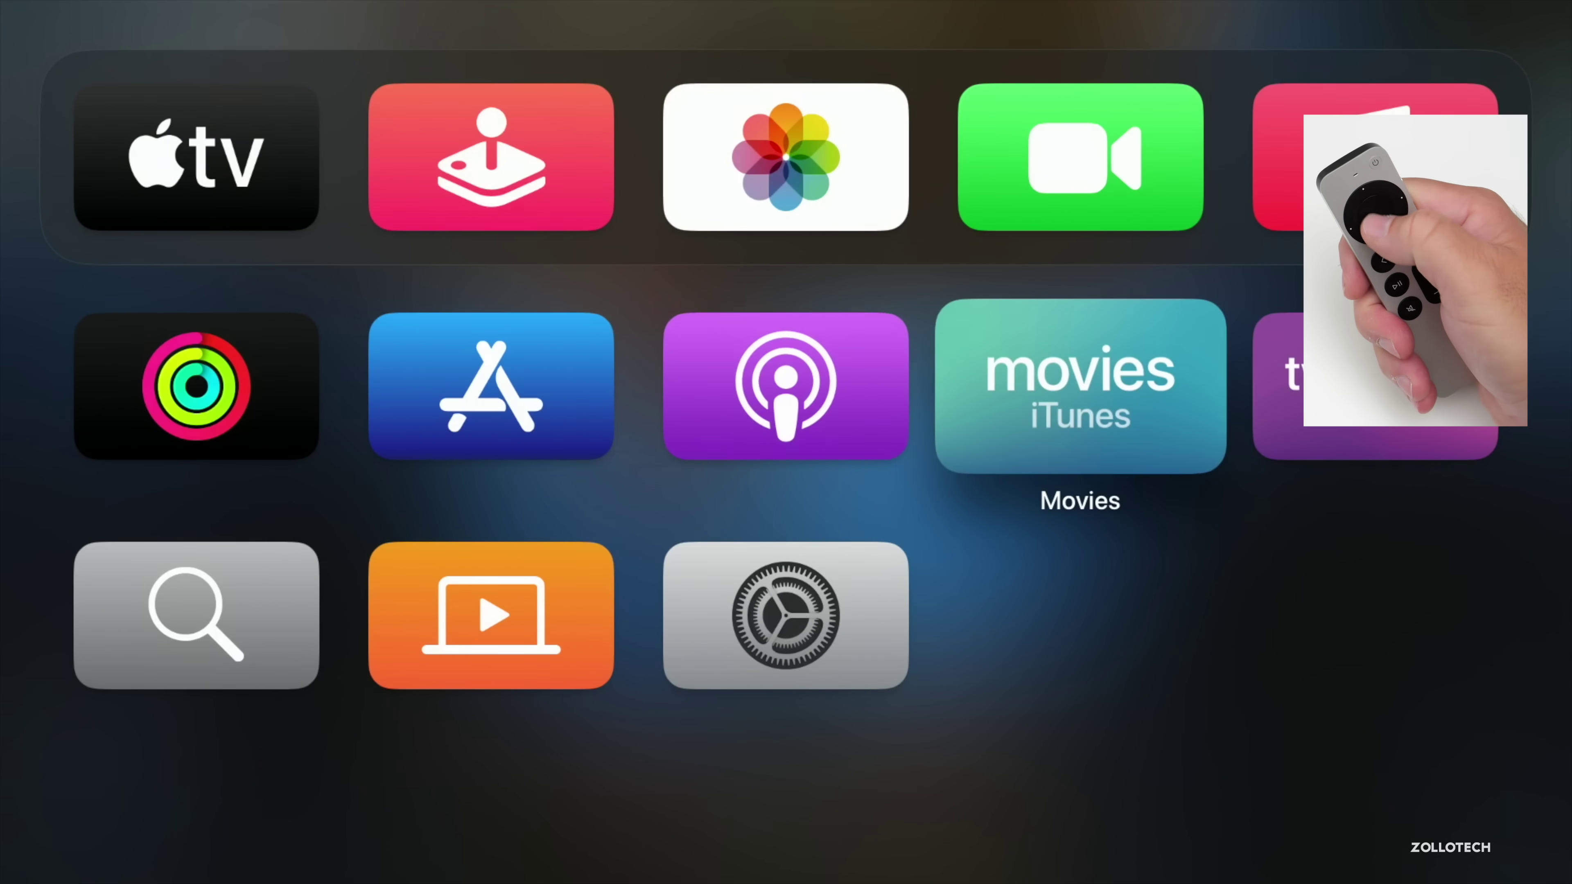
key(Up)
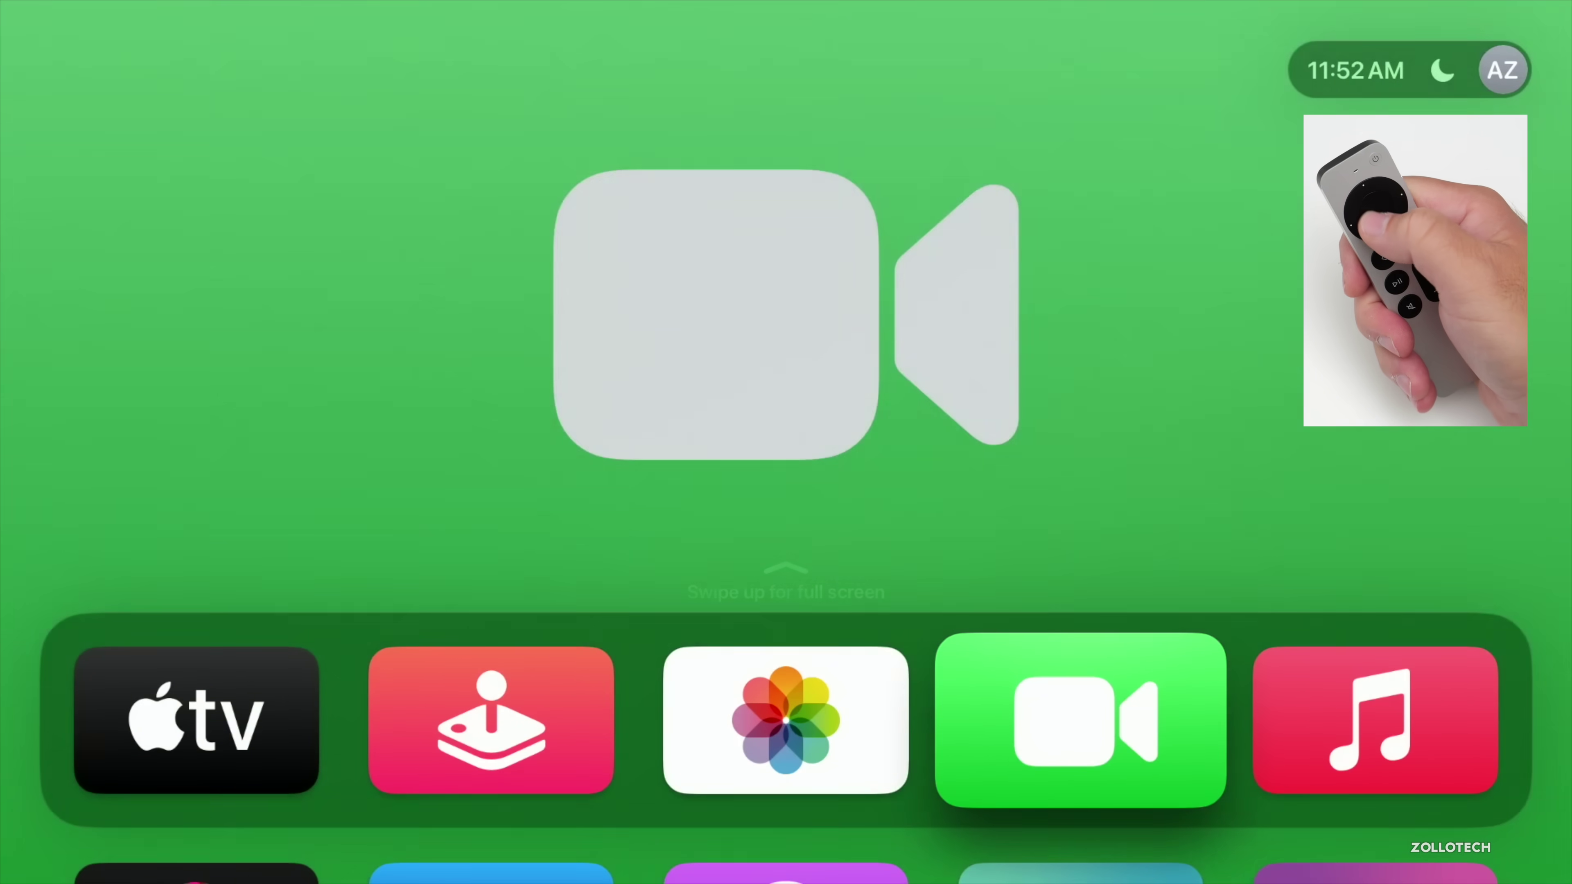